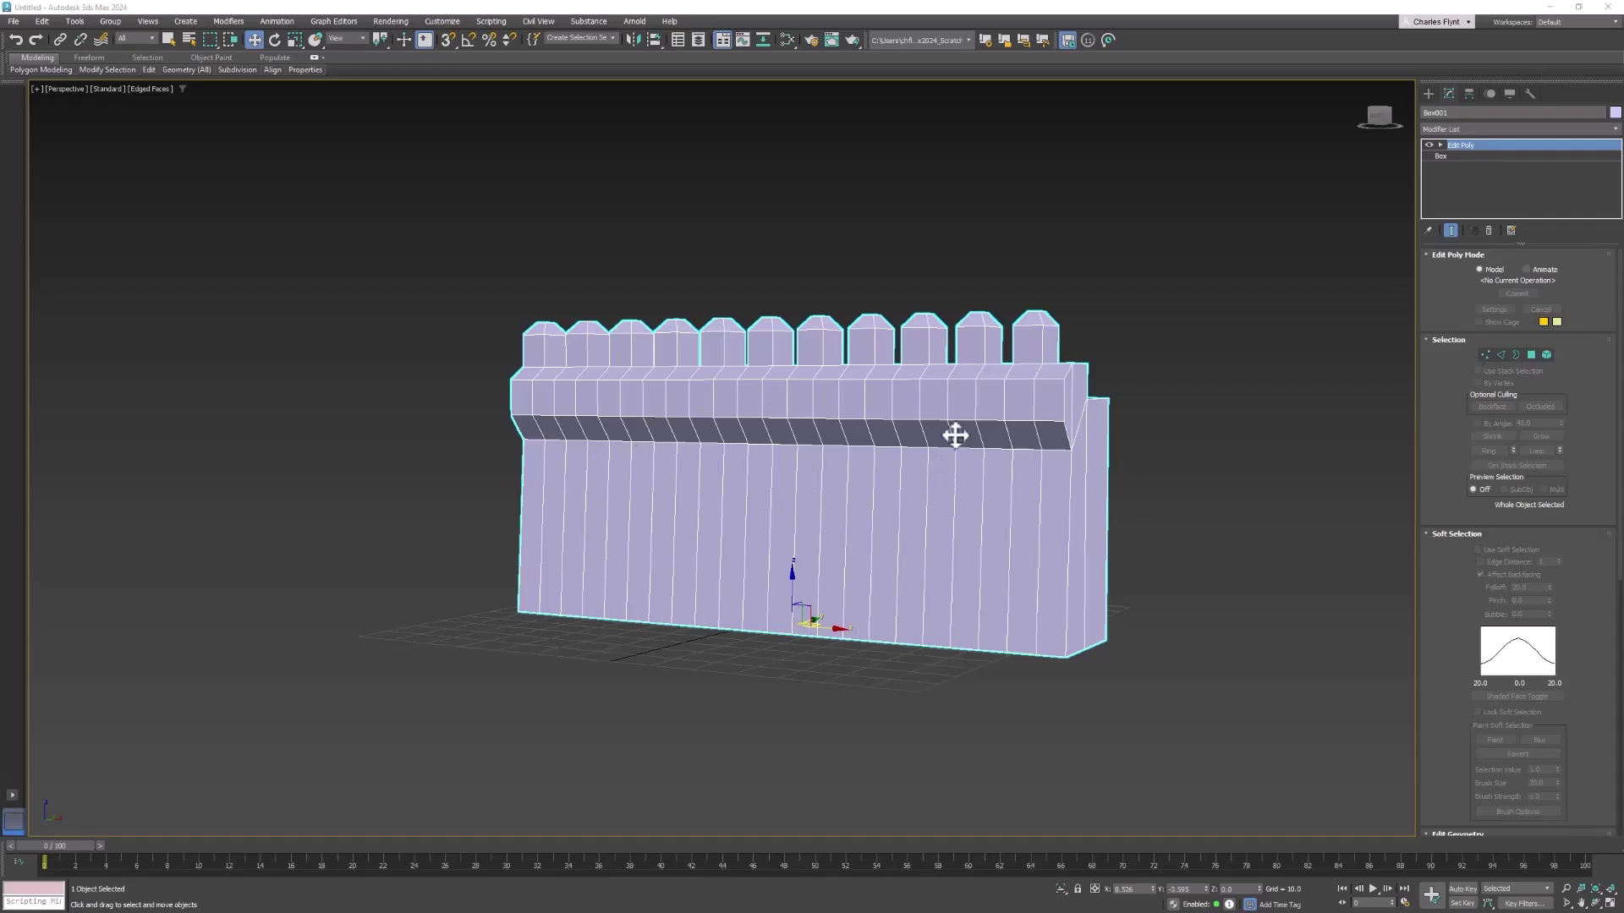
# - Orbit around the castle wall model, then switch to the Poly Haven site in Chrome
pyautogui.moveTo(956, 436)
pyautogui.keyDown('alt'); pyautogui.mouseDown(button='middle')
pyautogui.moveTo(927, 482)
pyautogui.moveTo(862, 460)
pyautogui.moveTo(928, 423)
pyautogui.moveTo(927, 465)
pyautogui.moveTo(947, 452)
pyautogui.mouseUp(button='middle'); pyautogui.keyUp('alt')
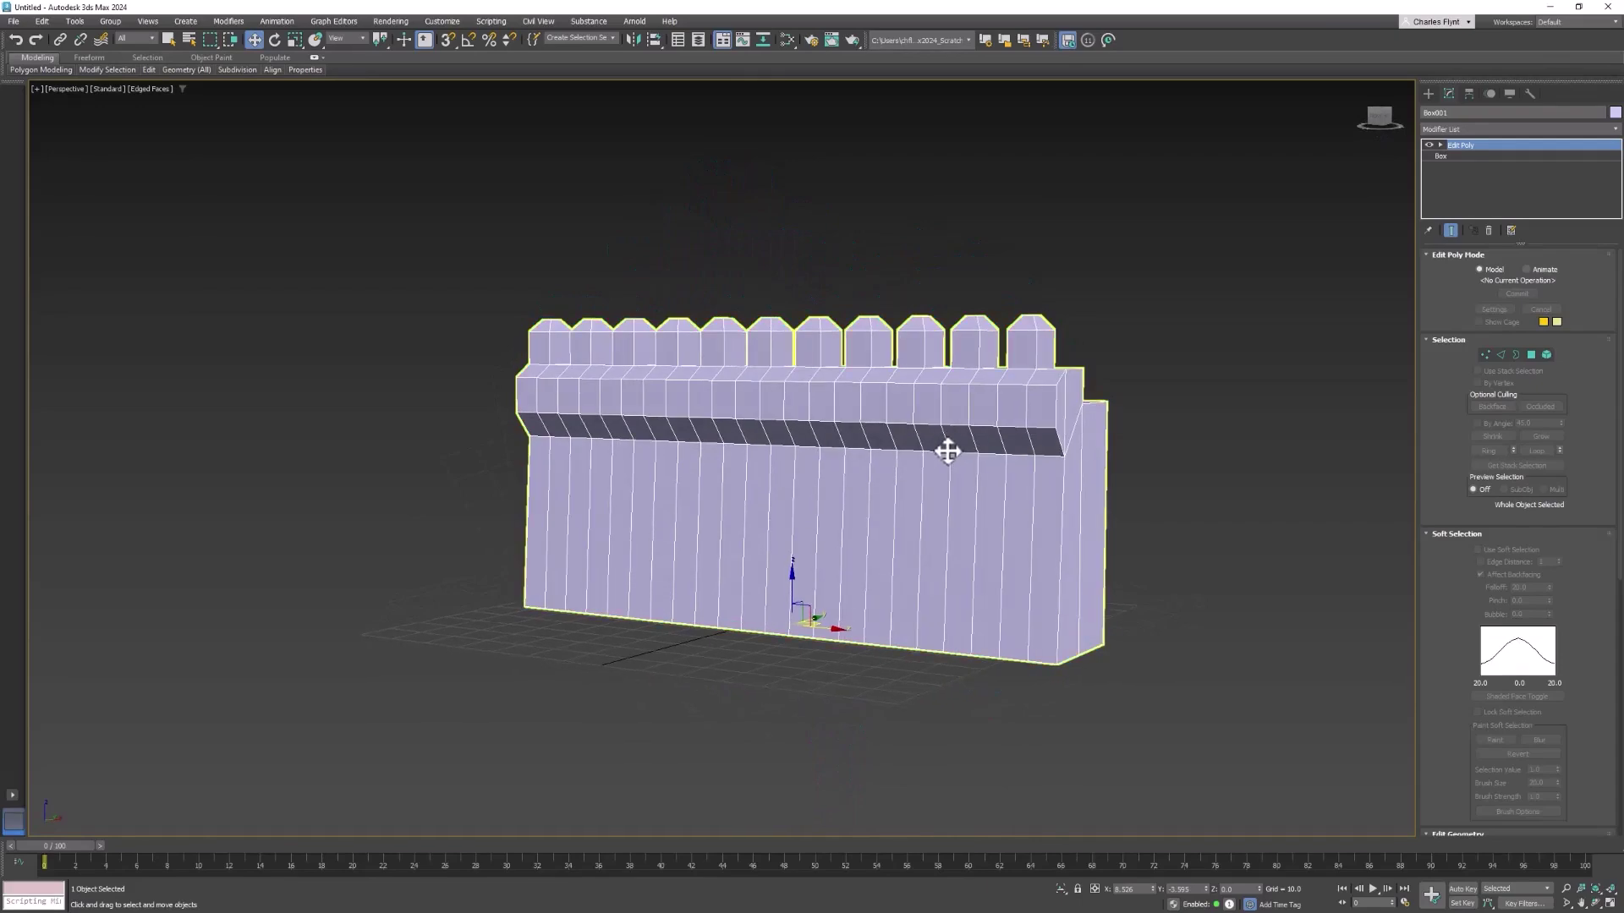
pyautogui.hotkey('alt', 'Tab')
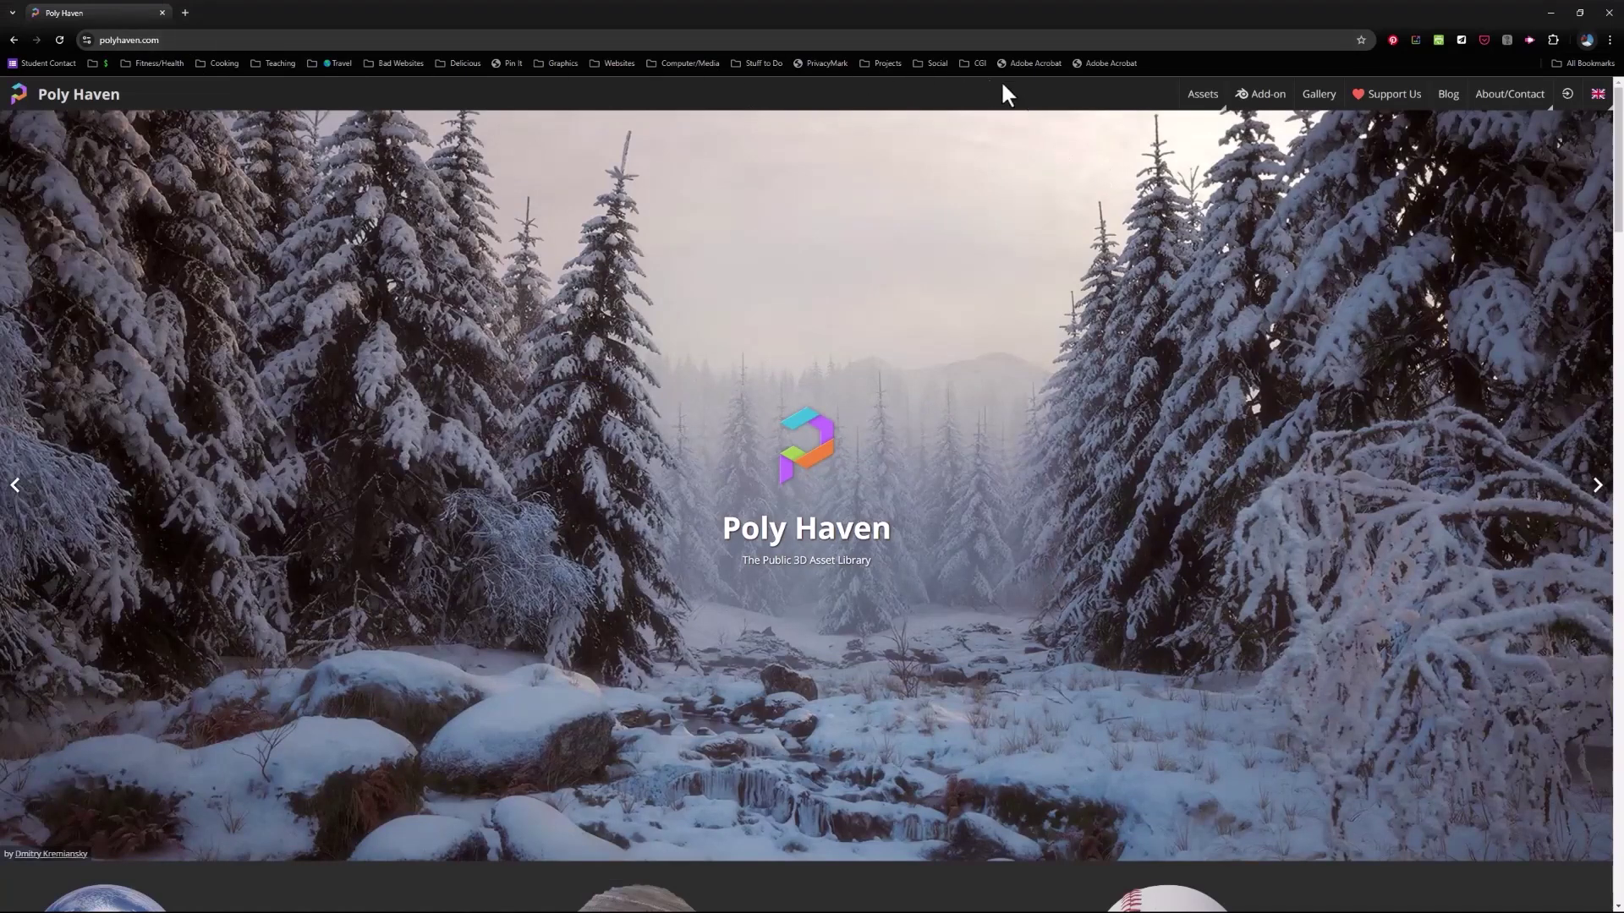
# - Open Poly Haven's Textures library from the Assets menu
pyautogui.moveTo(1206, 102)
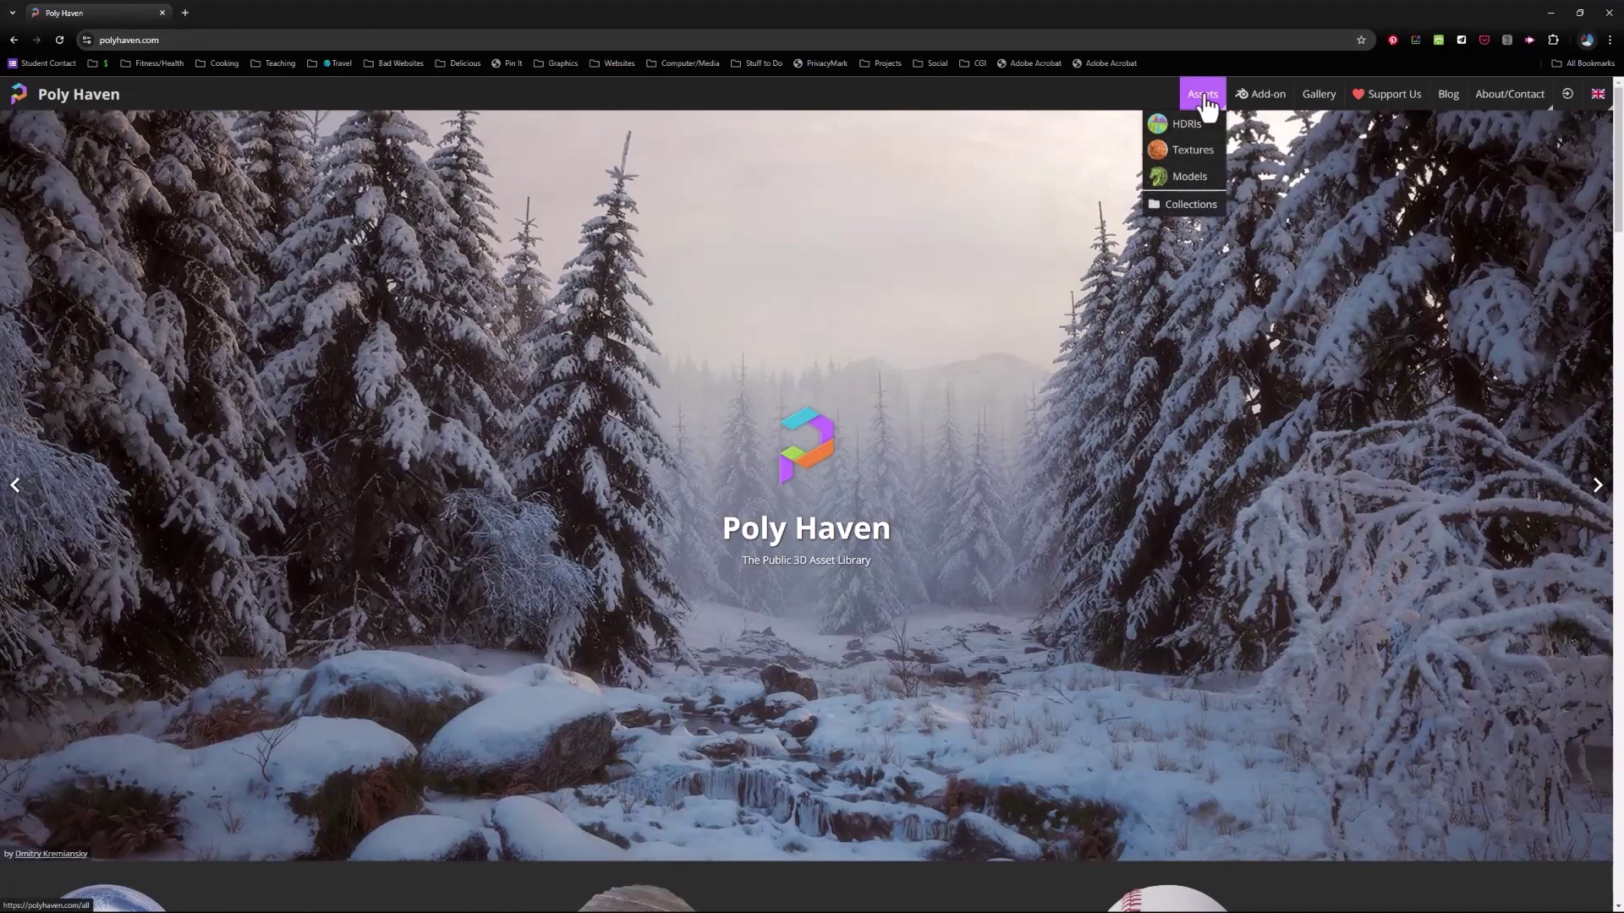
pyautogui.click(1186, 154)
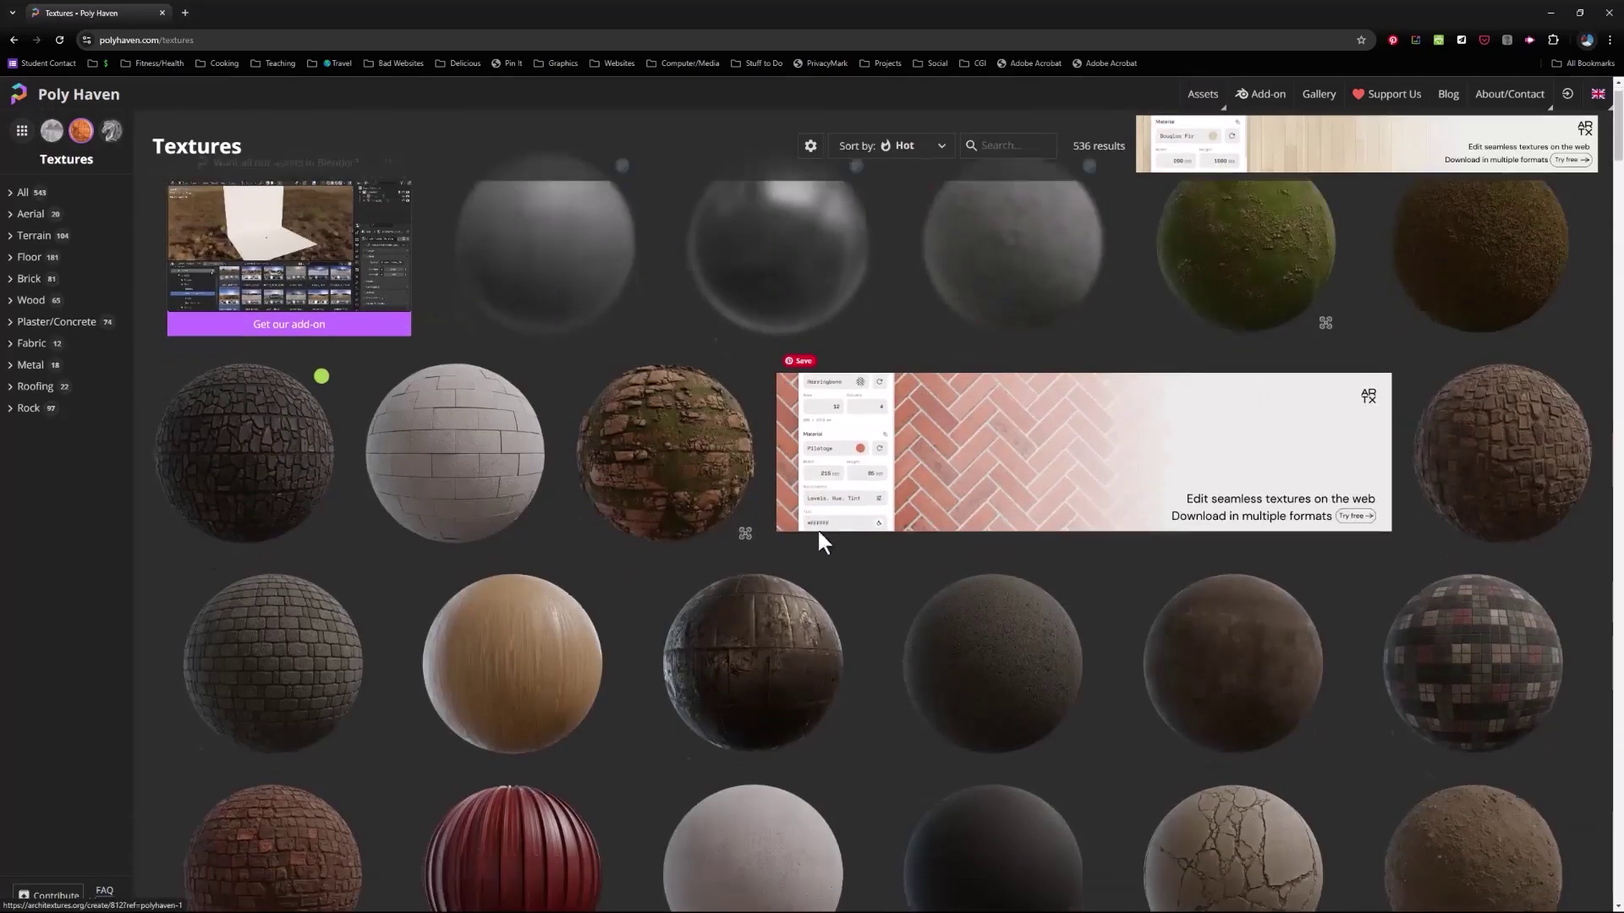
pyautogui.scroll(-10, 846, 541)
pyautogui.scroll(5, 893, 545)
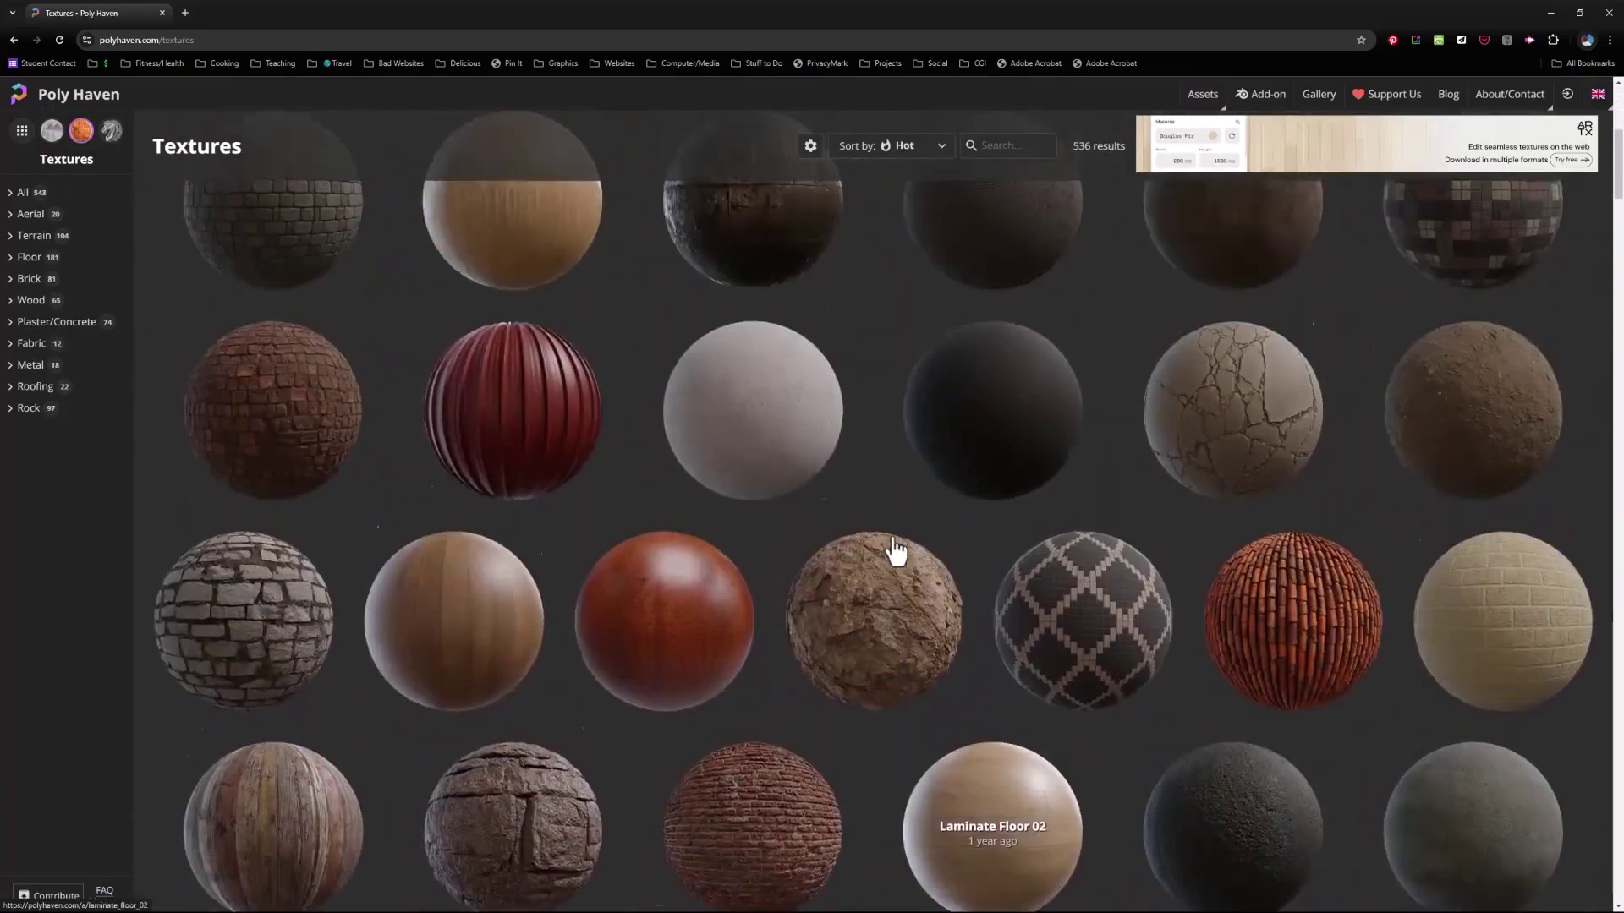
pyautogui.scroll(5, 895, 551)
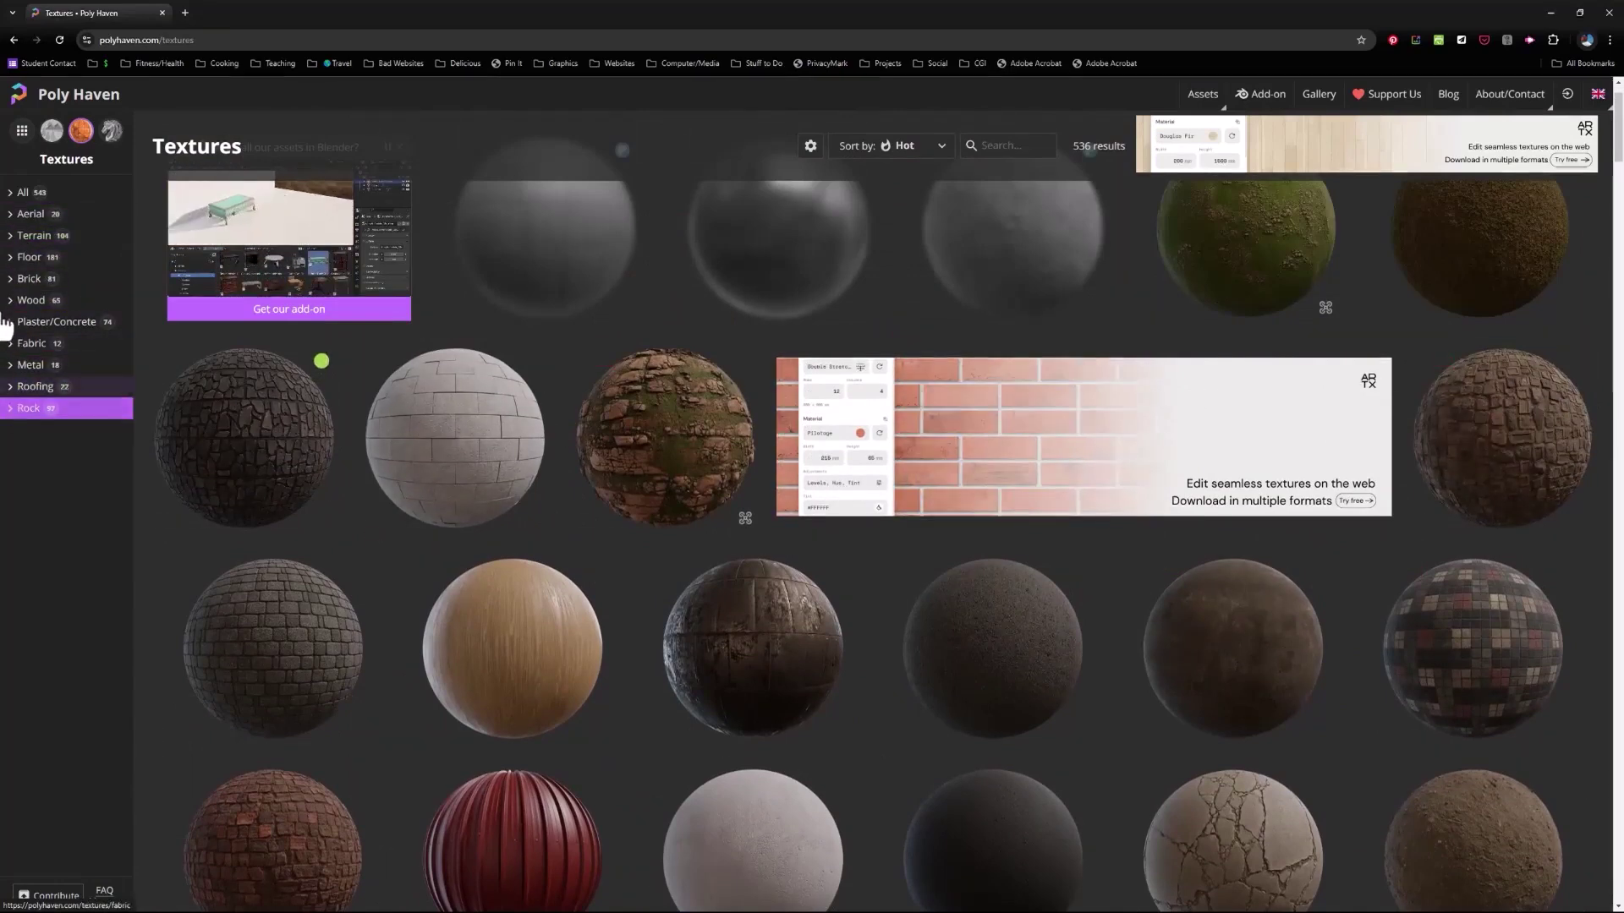
# - Filter the textures to Brick > Wall and scroll down to find Castle Brick 01
pyautogui.click(10, 279)
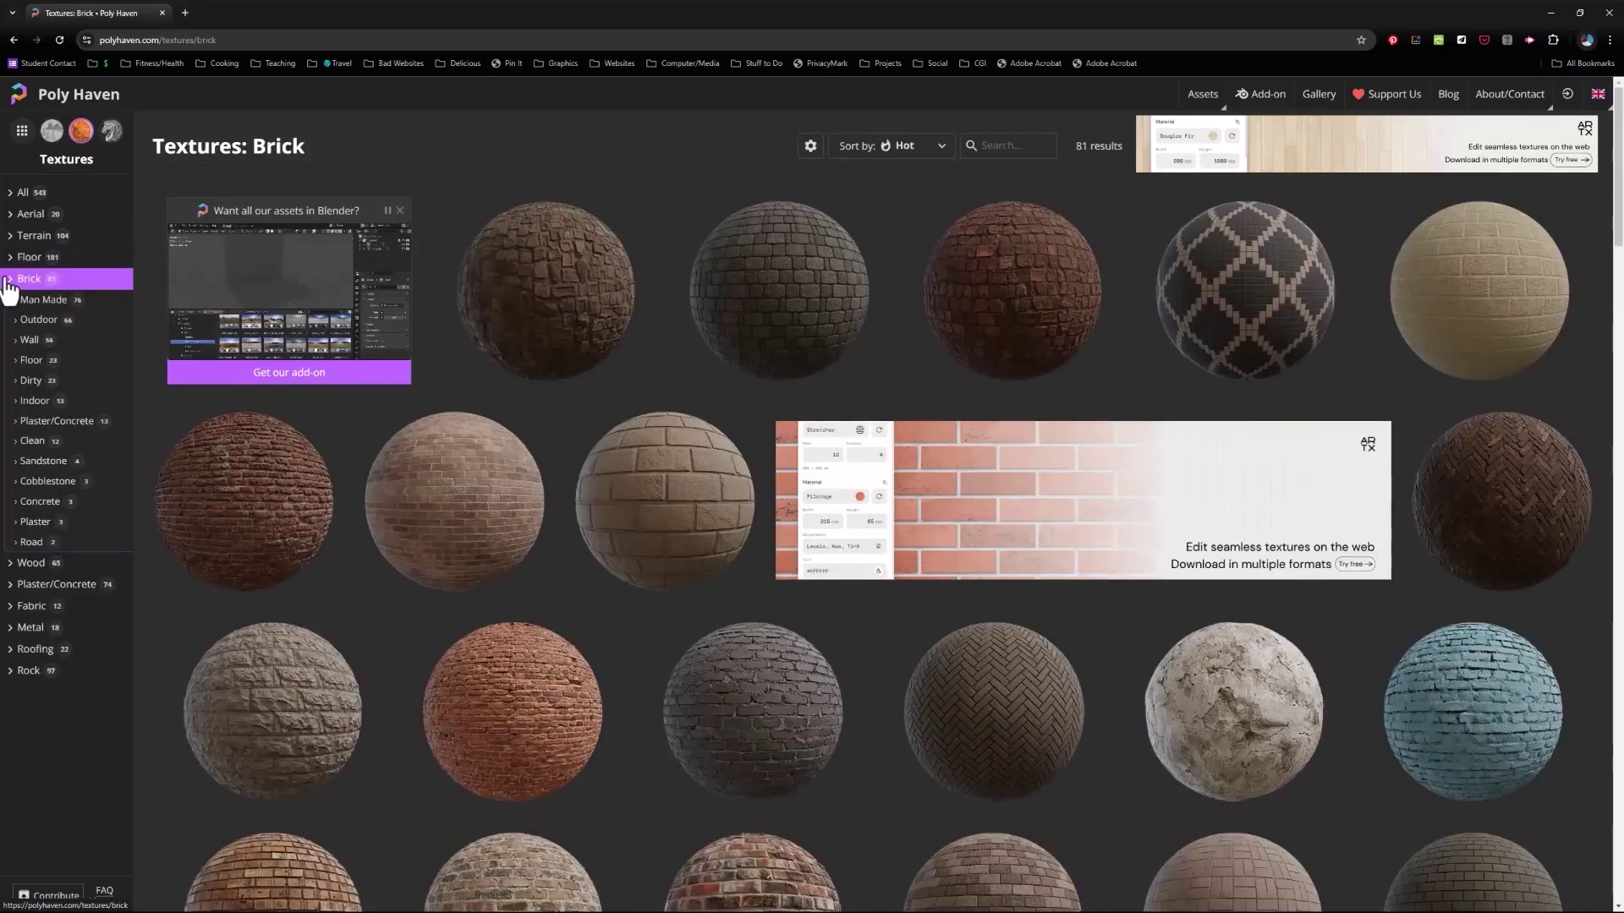
pyautogui.click(51, 342)
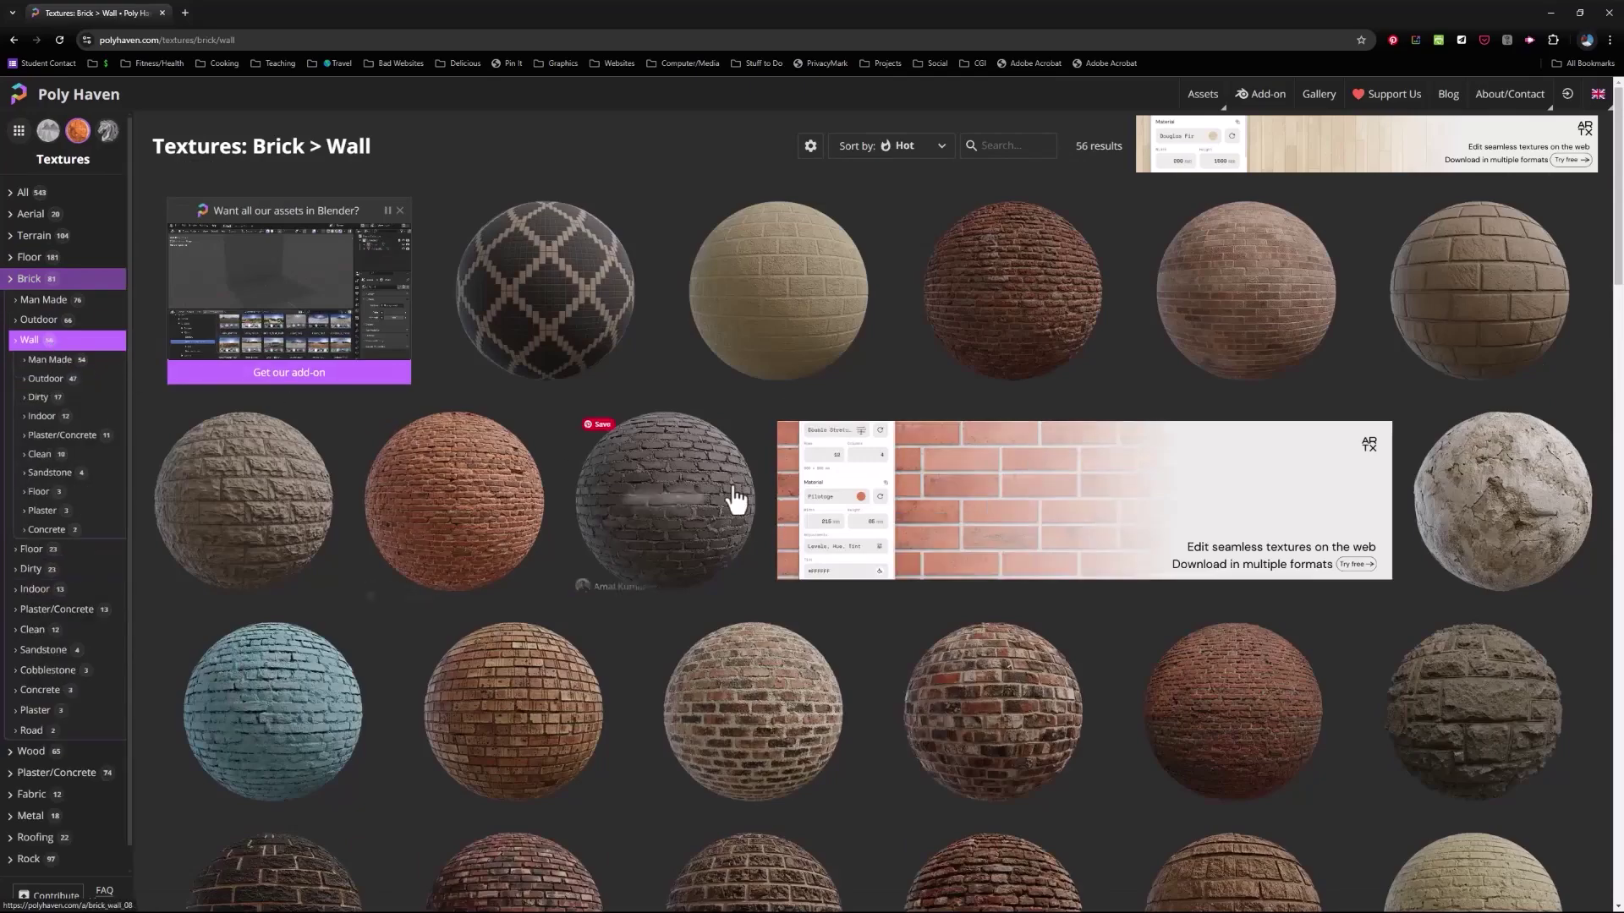
pyautogui.scroll(-3, 754, 533)
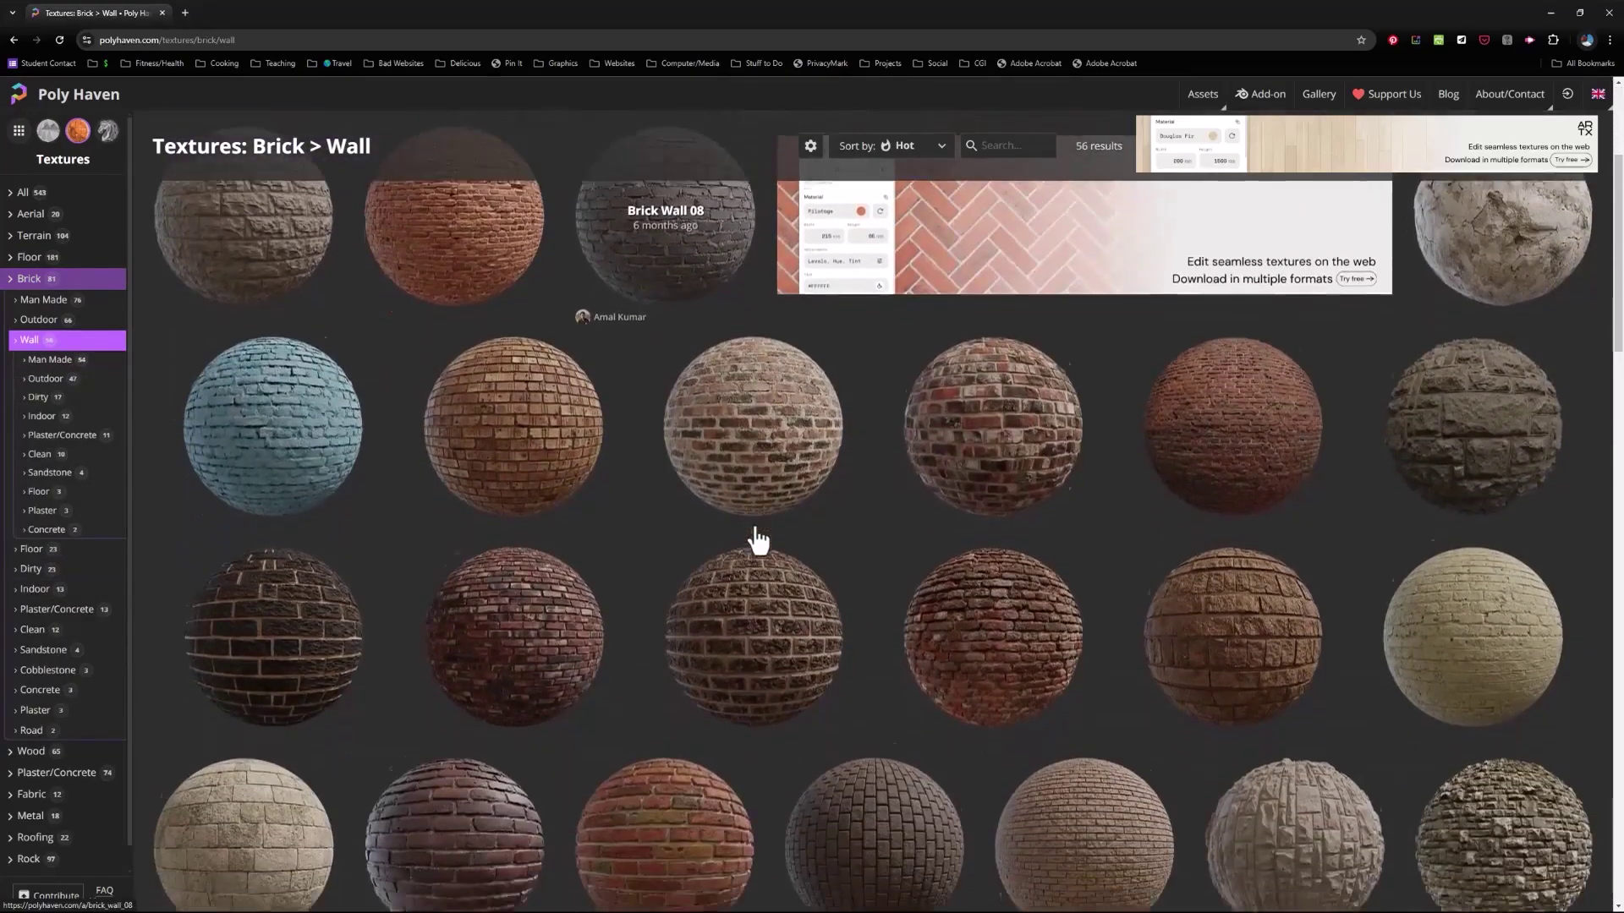
pyautogui.scroll(-5, 757, 539)
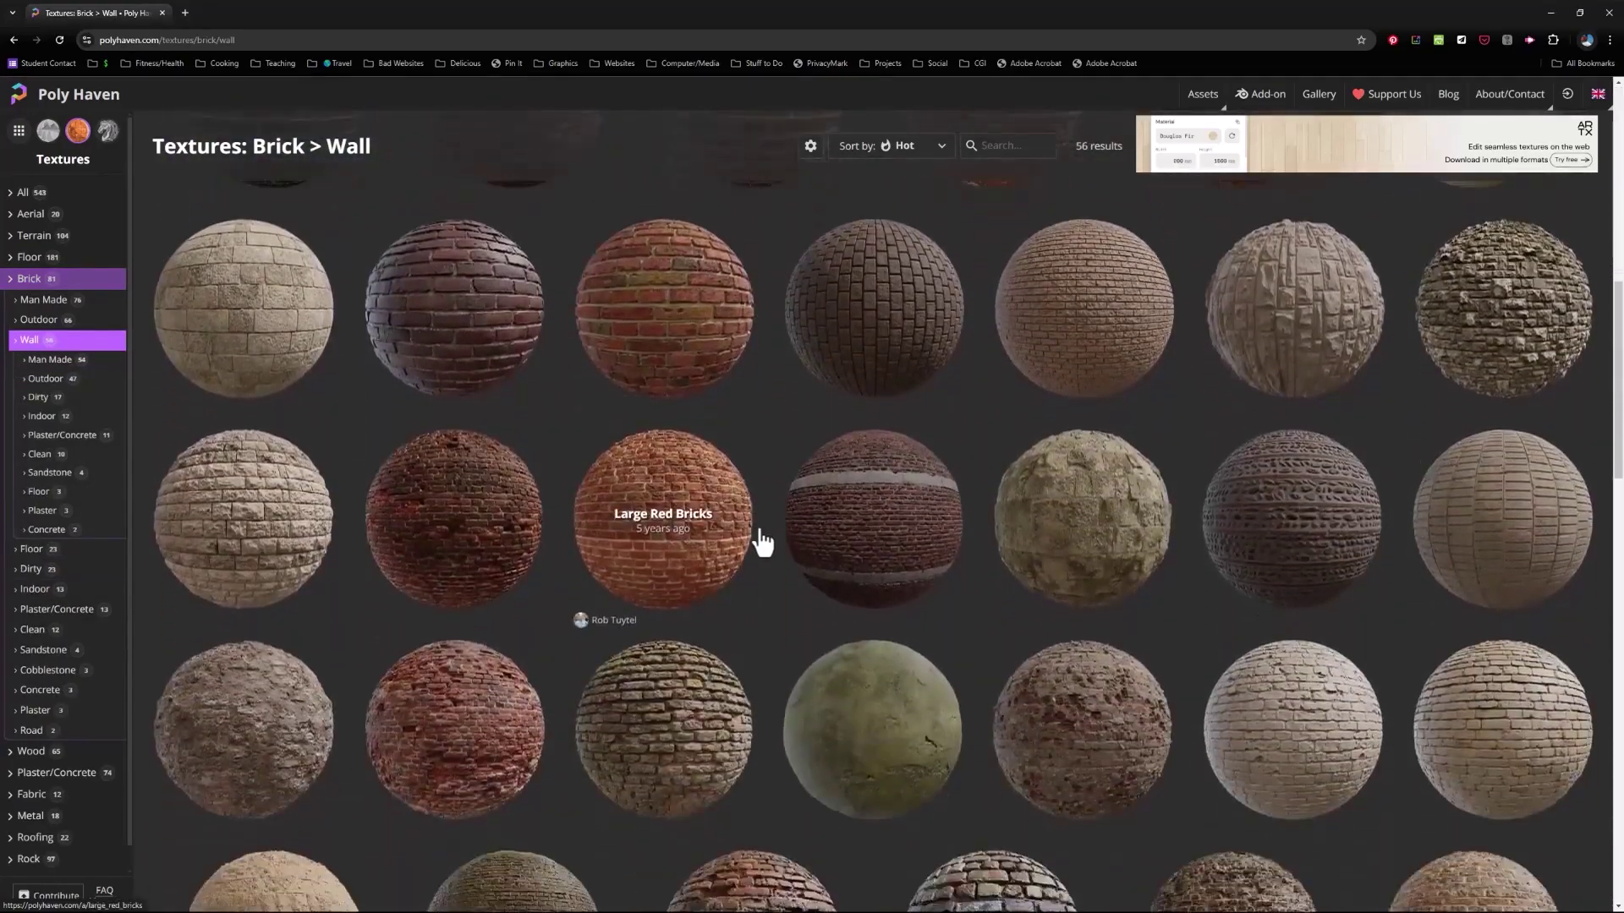
pyautogui.scroll(-3, 761, 541)
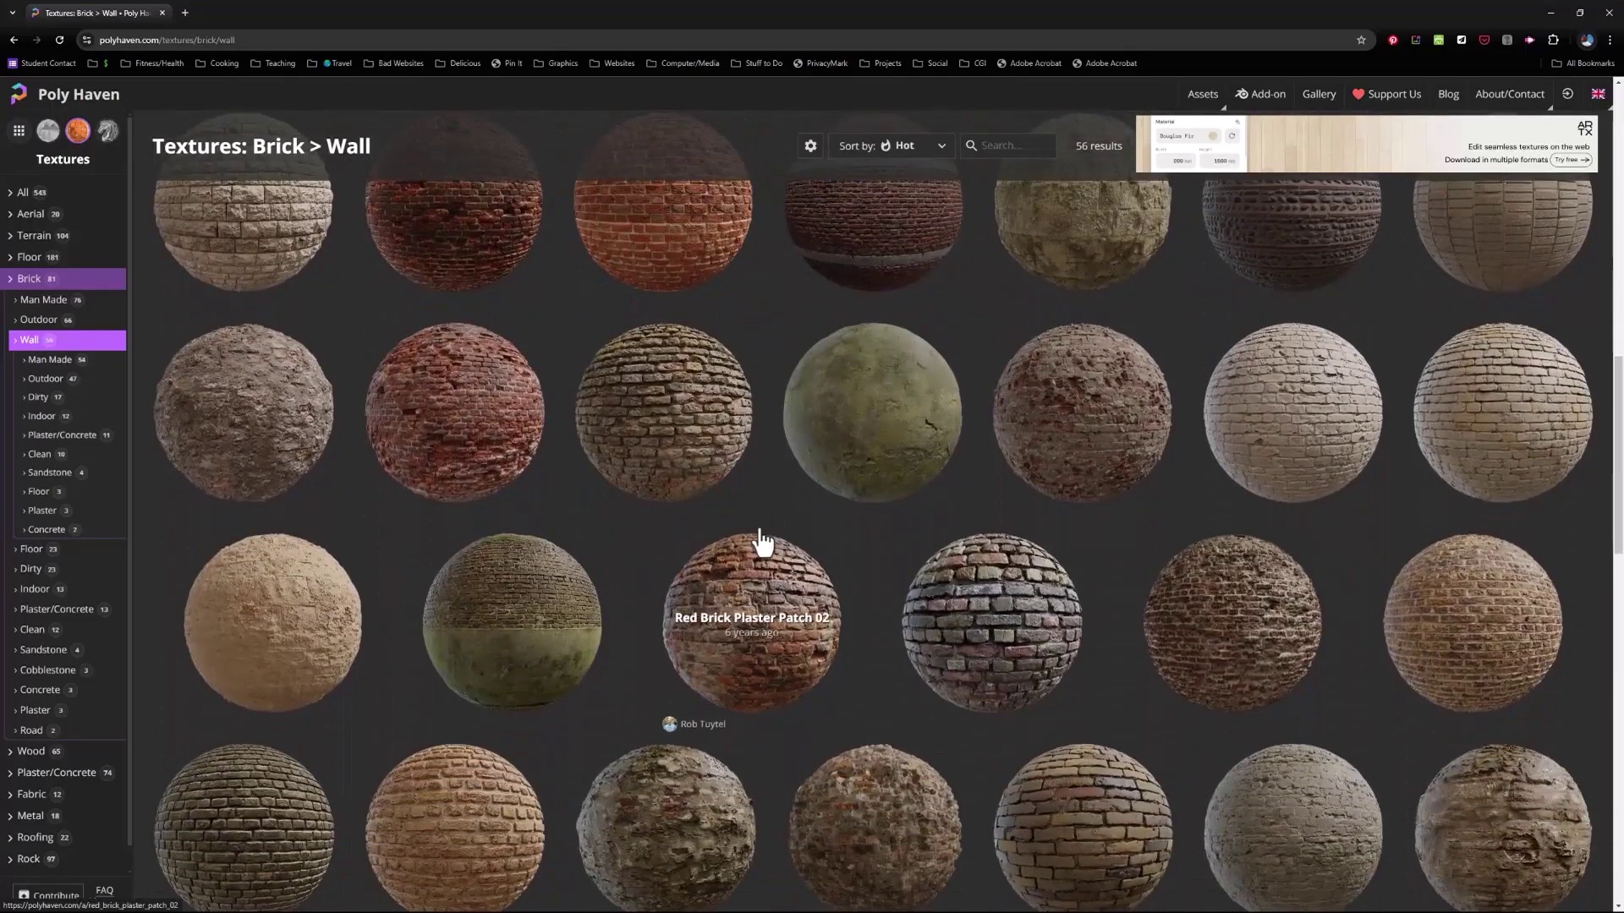
pyautogui.scroll(-1, 761, 541)
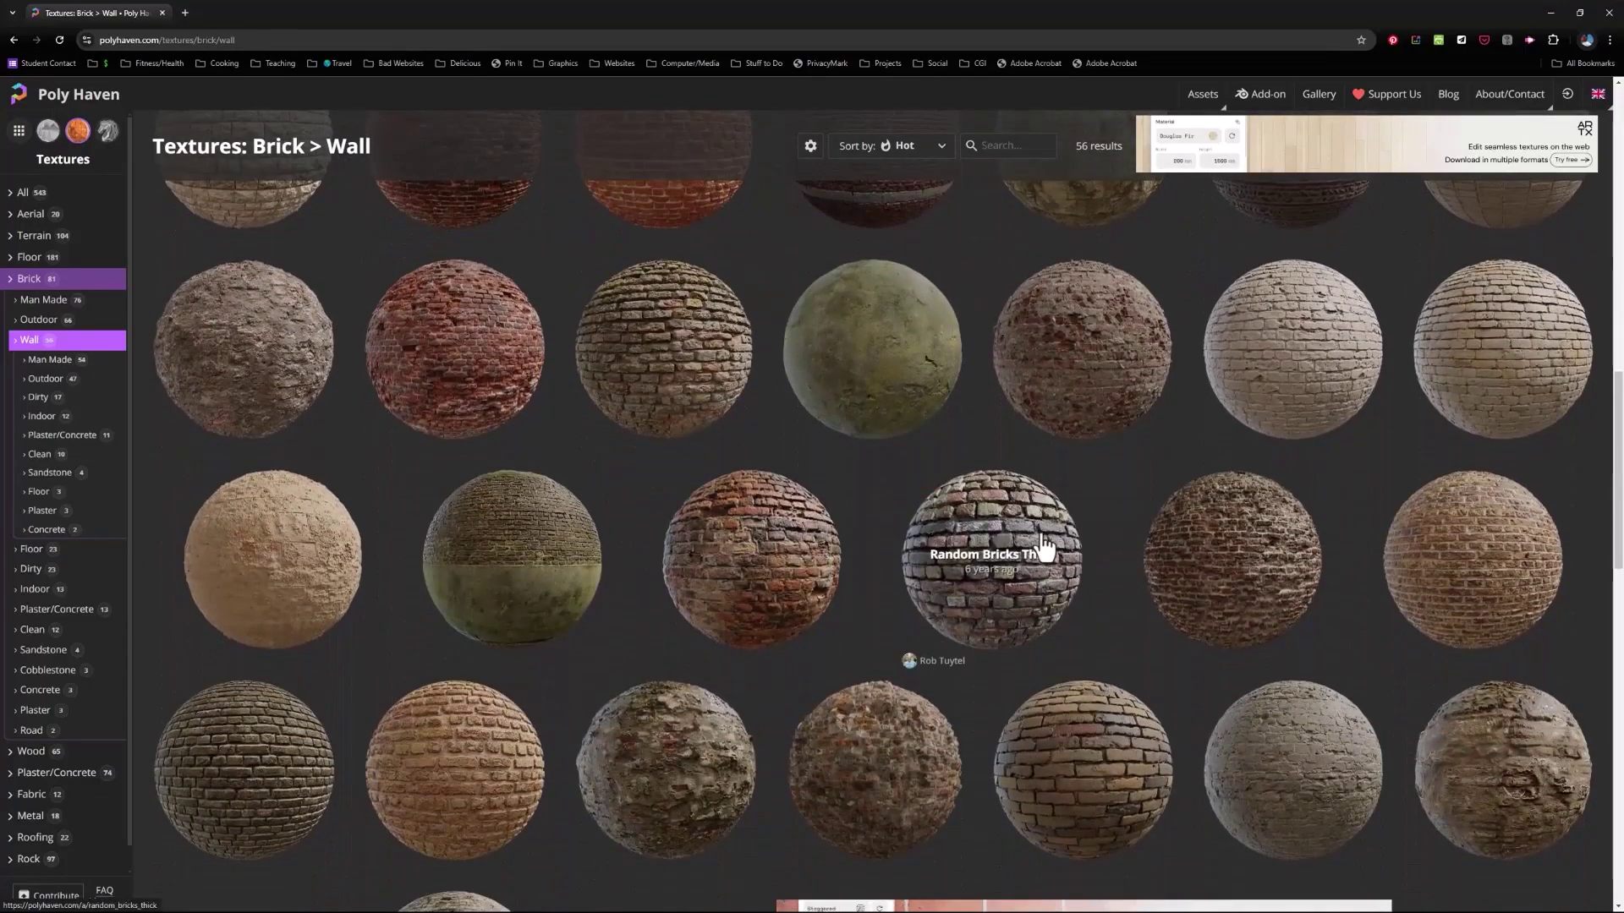
# - Open the Castle Brick 01 page and set the download to 2K resolution as a ZIP
pyautogui.click(646, 343)
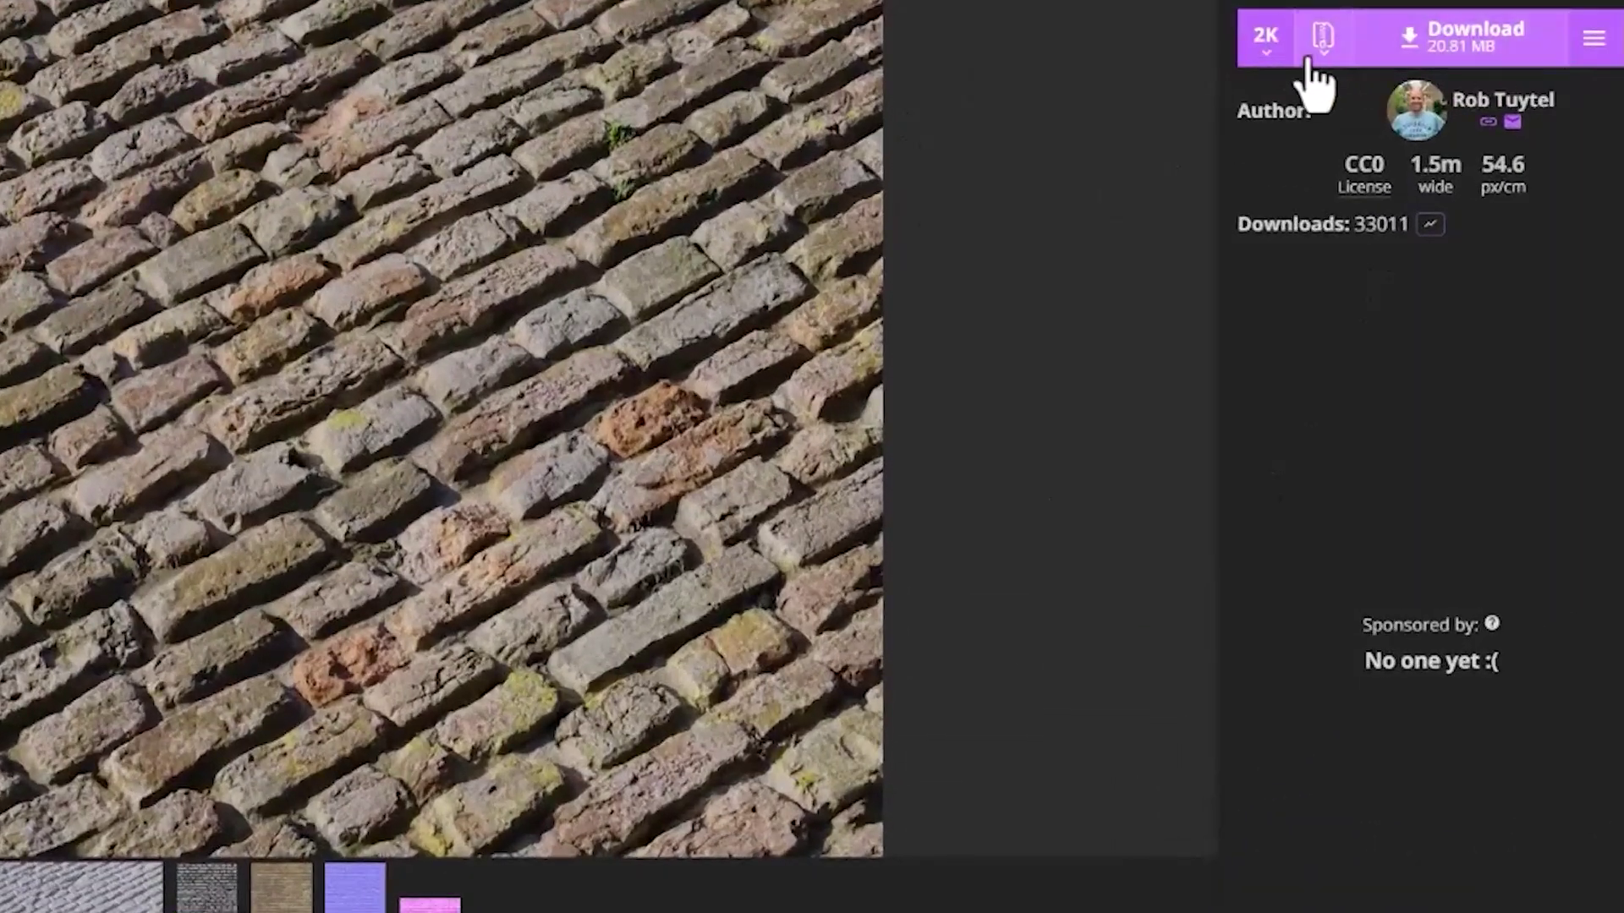
pyautogui.click(1275, 57)
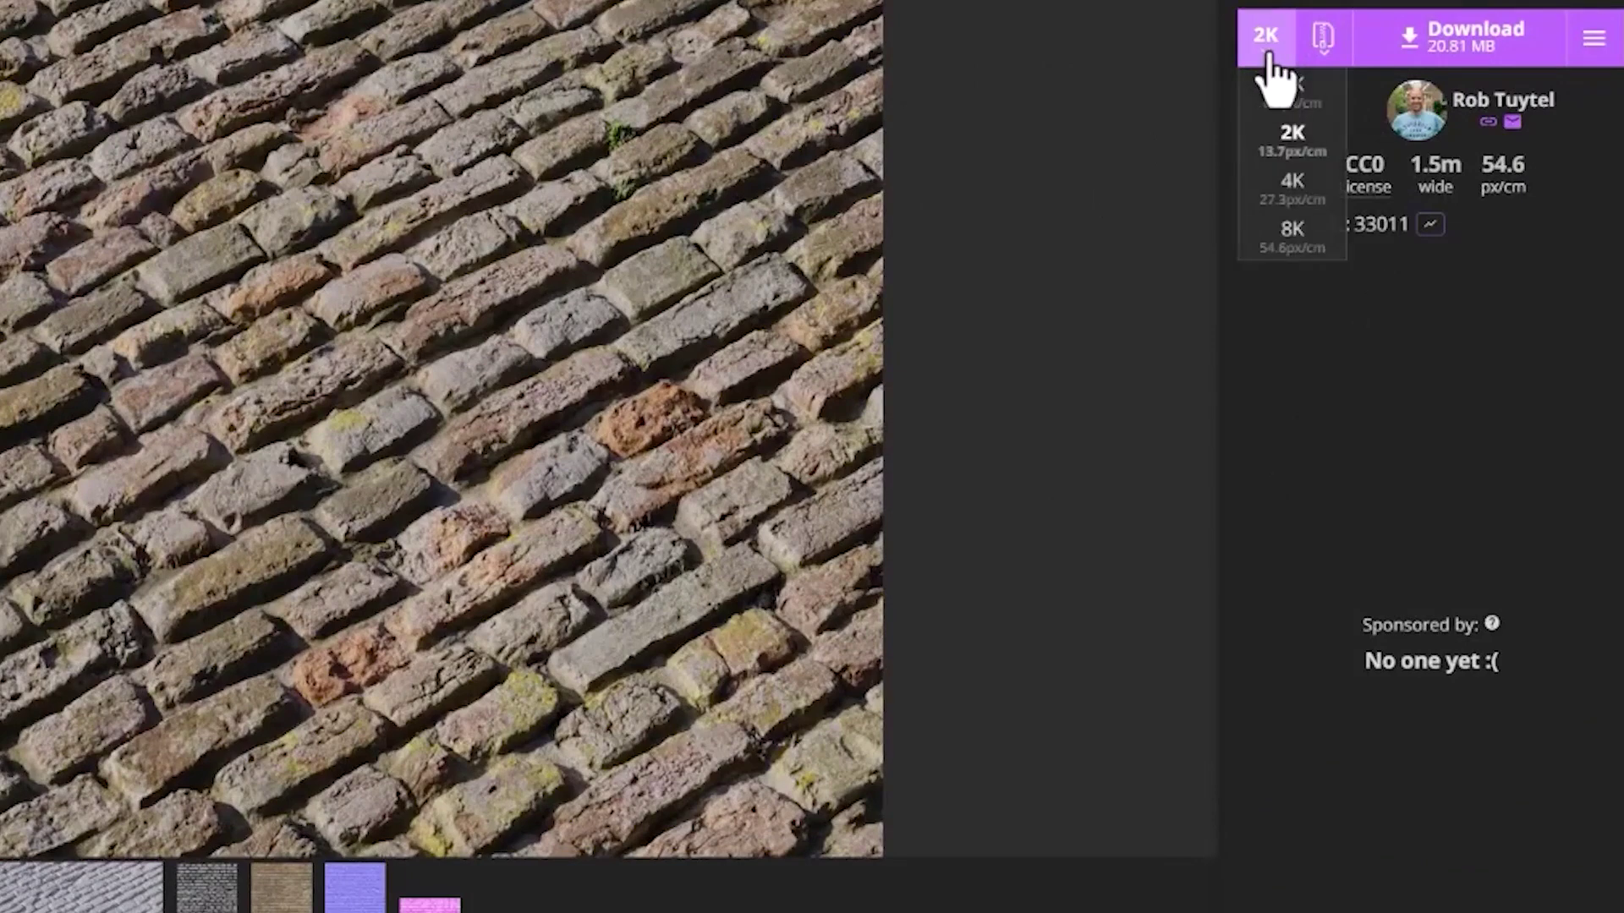
pyautogui.click(1297, 141)
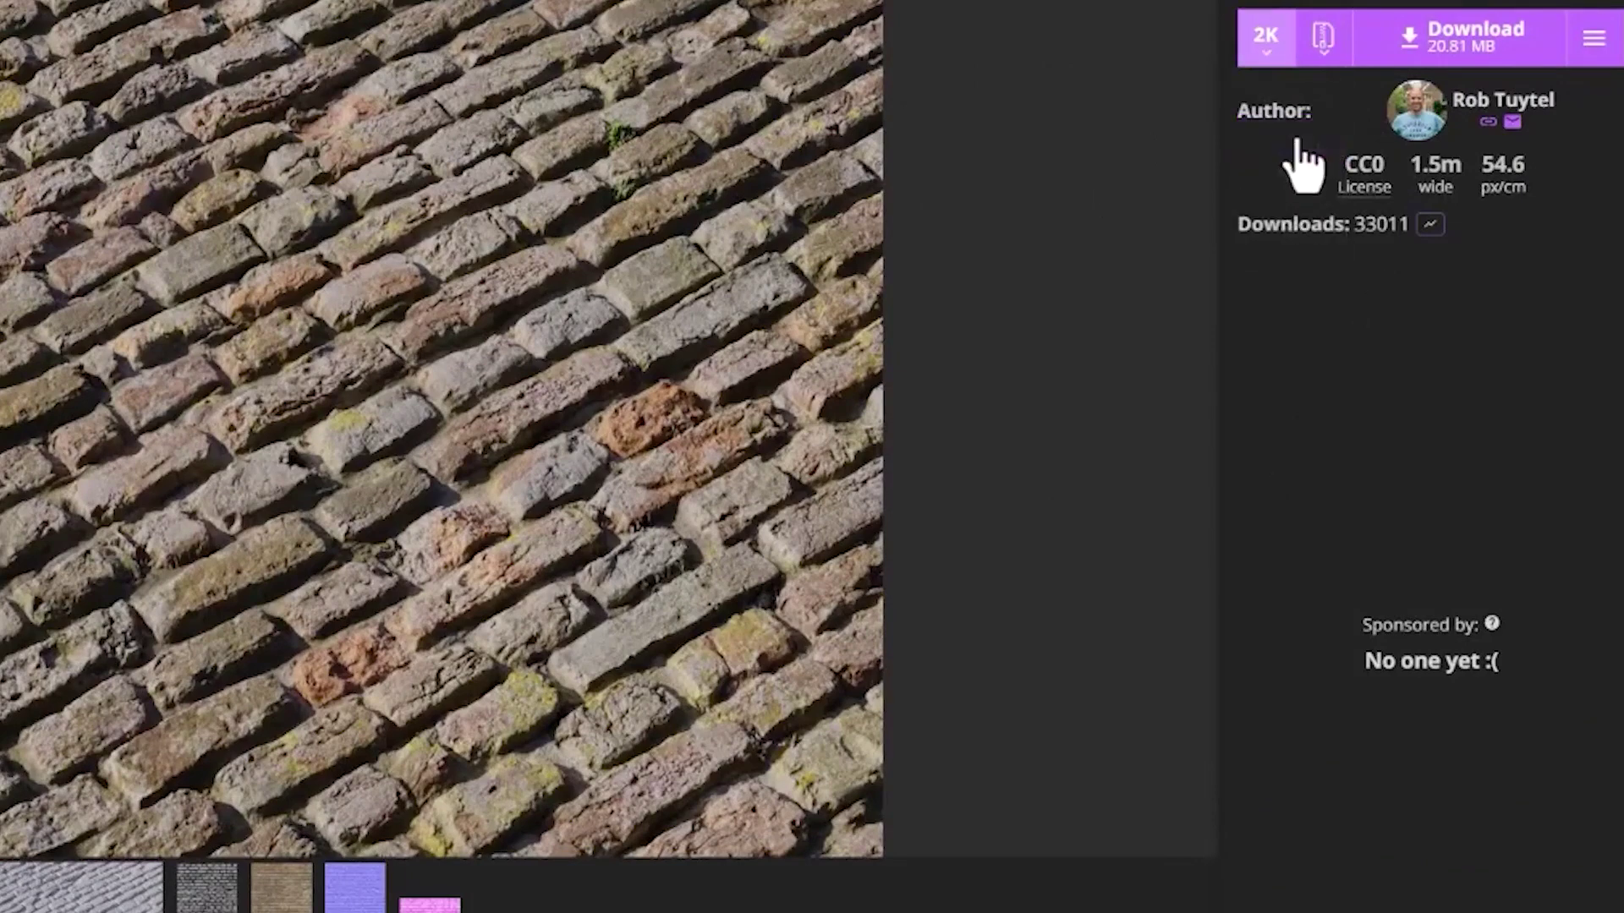
pyautogui.click(1323, 53)
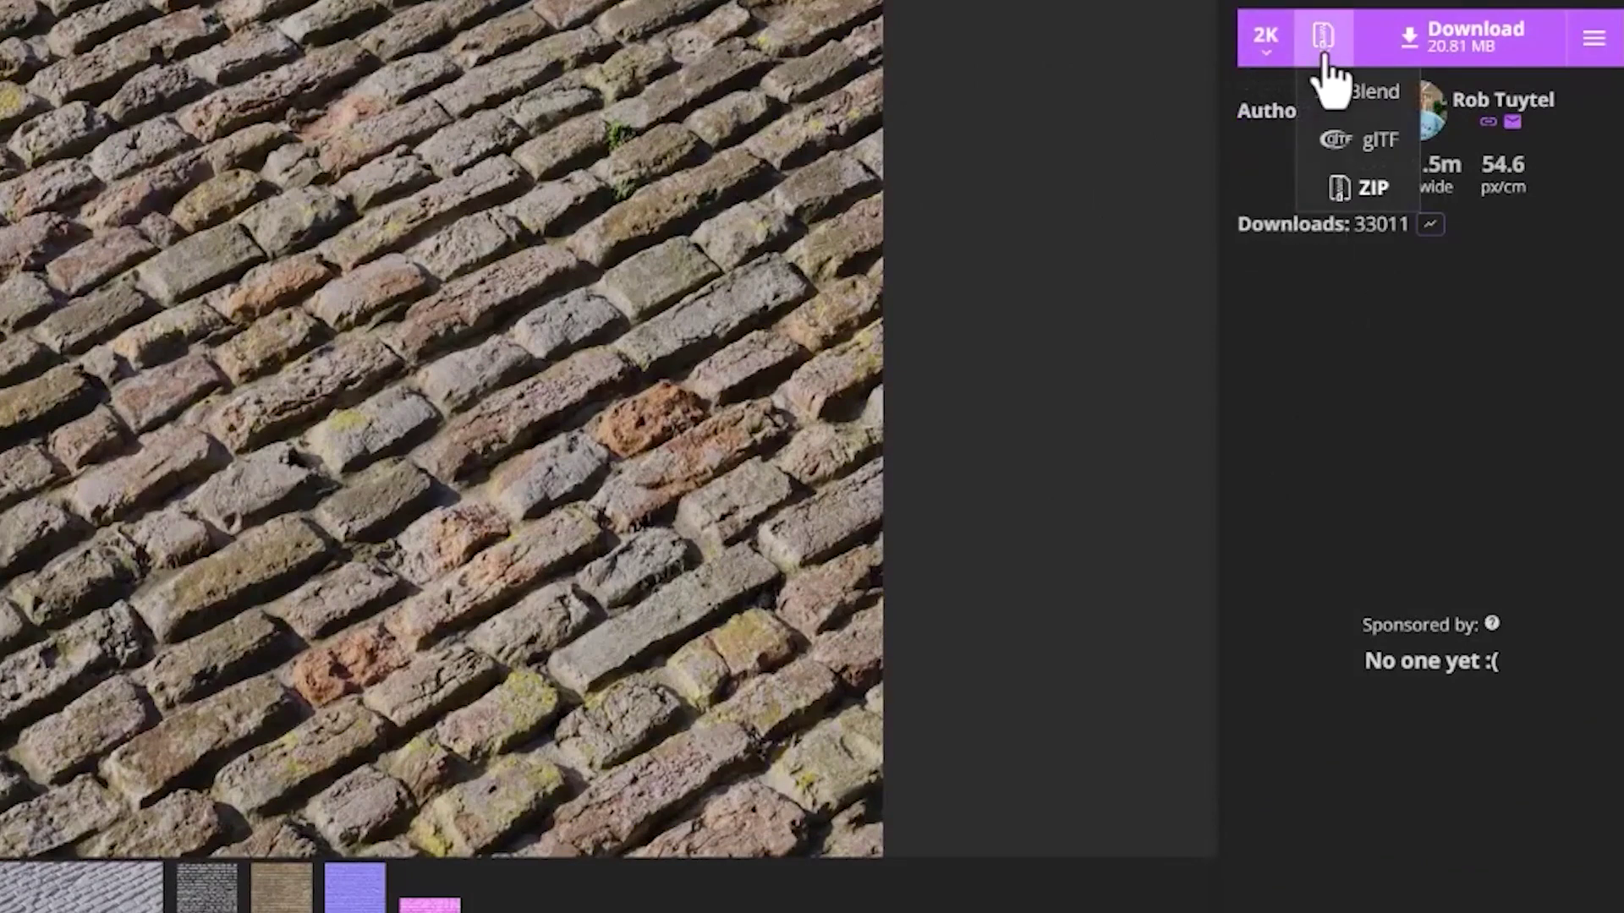
pyautogui.click(1375, 191)
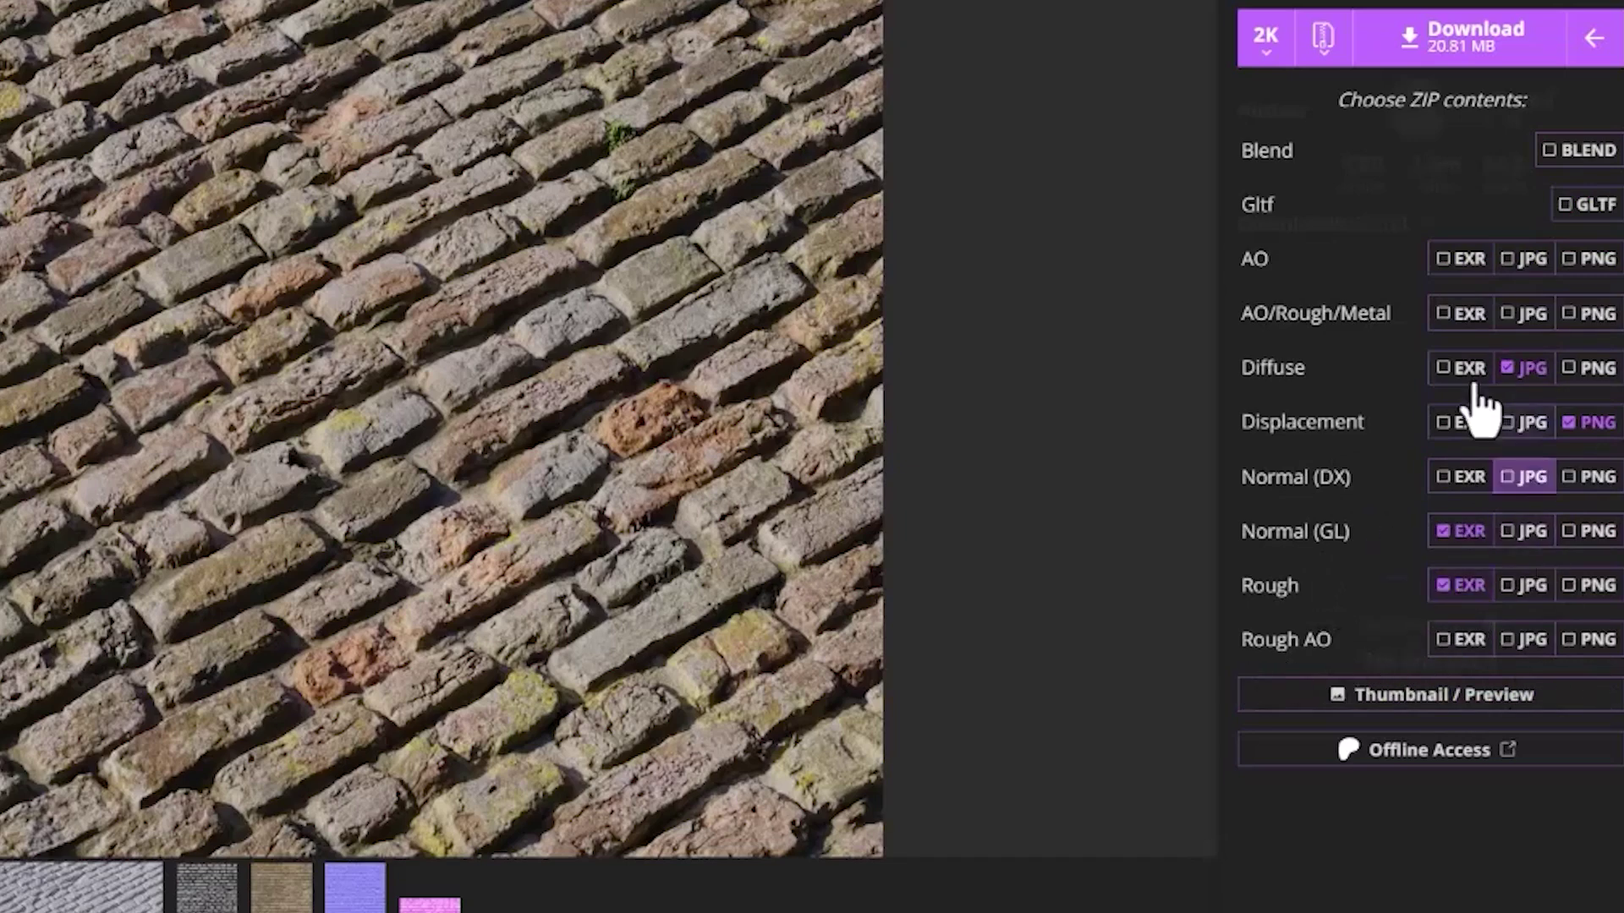
# - Download castle_brick_01_2k.zip and save it into the Downloads folder
pyautogui.click(1459, 52)
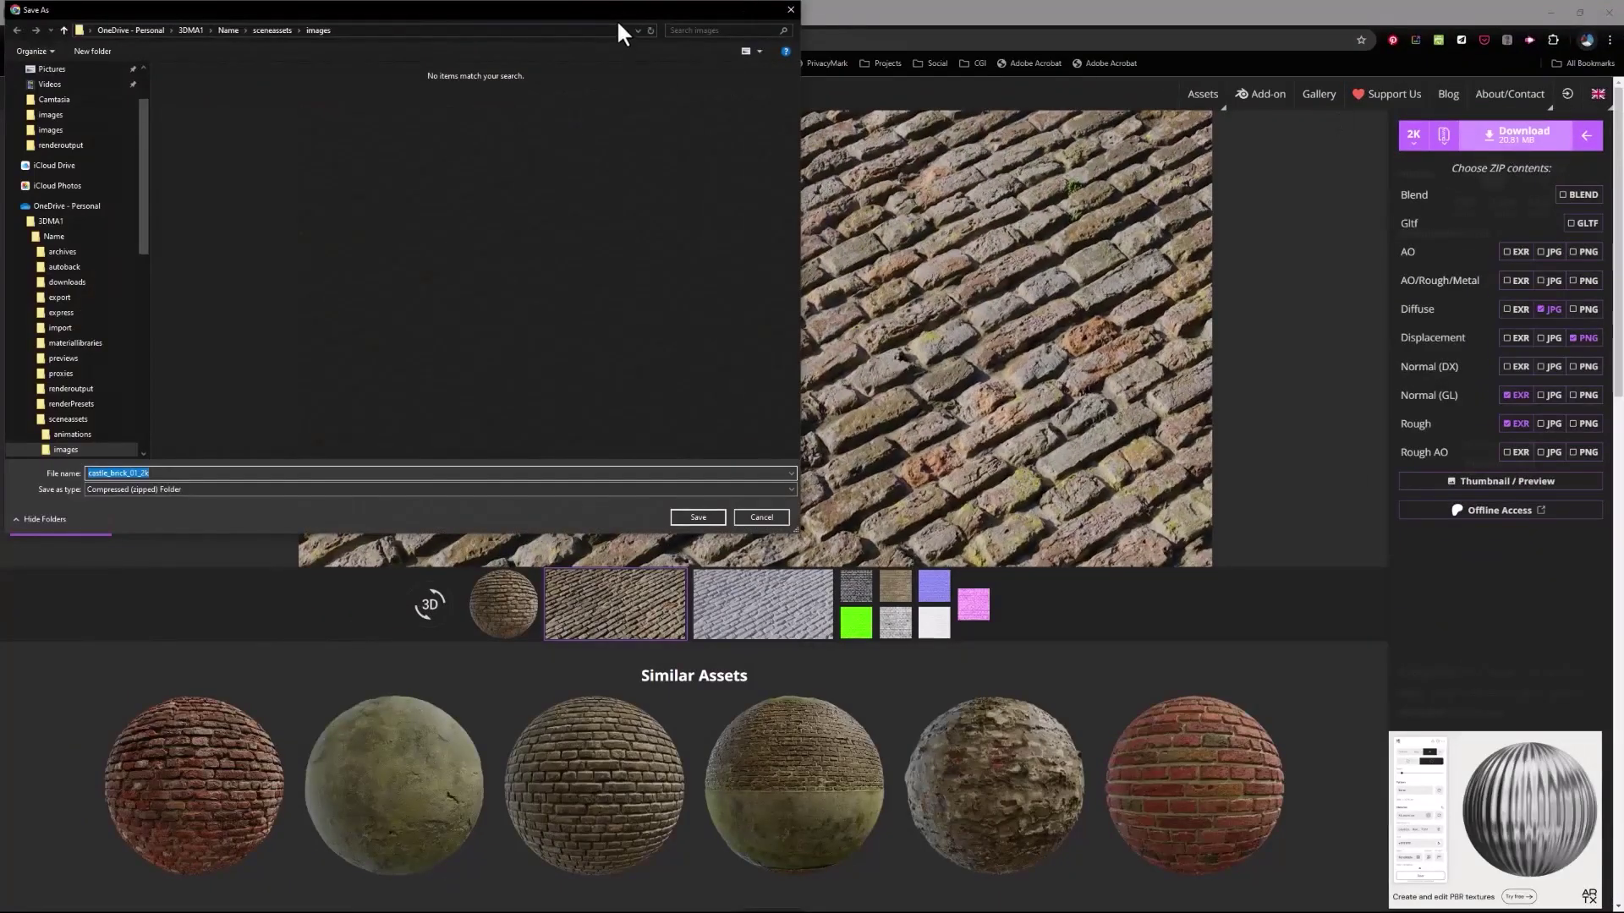
pyautogui.moveTo(650, 8); pyautogui.dragTo(1029, 147)
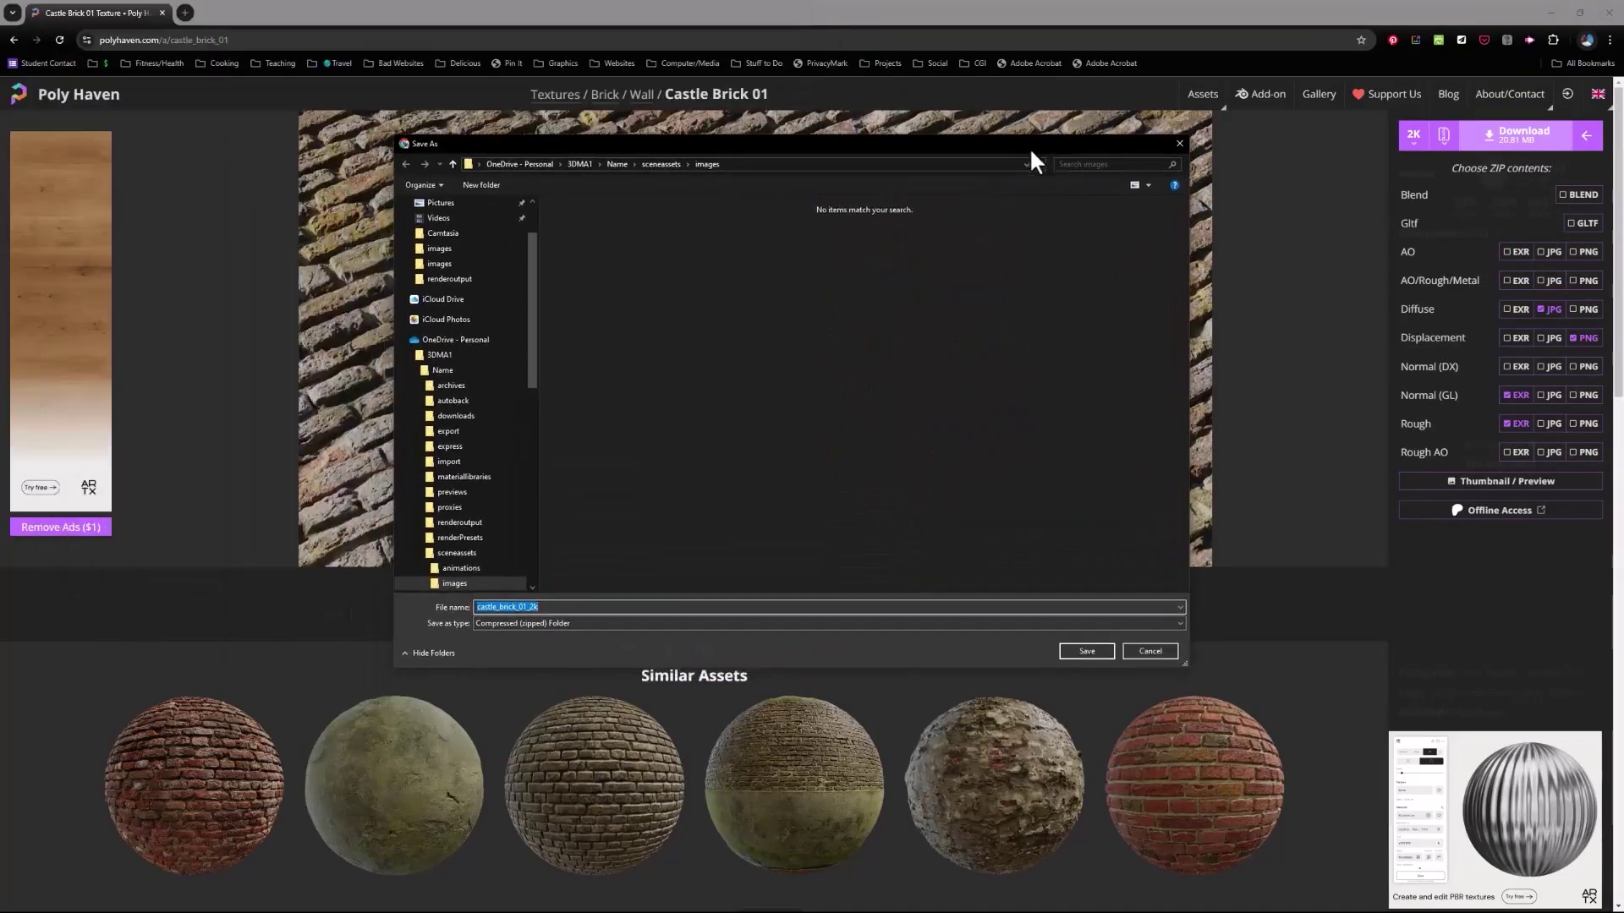
pyautogui.click(406, 355)
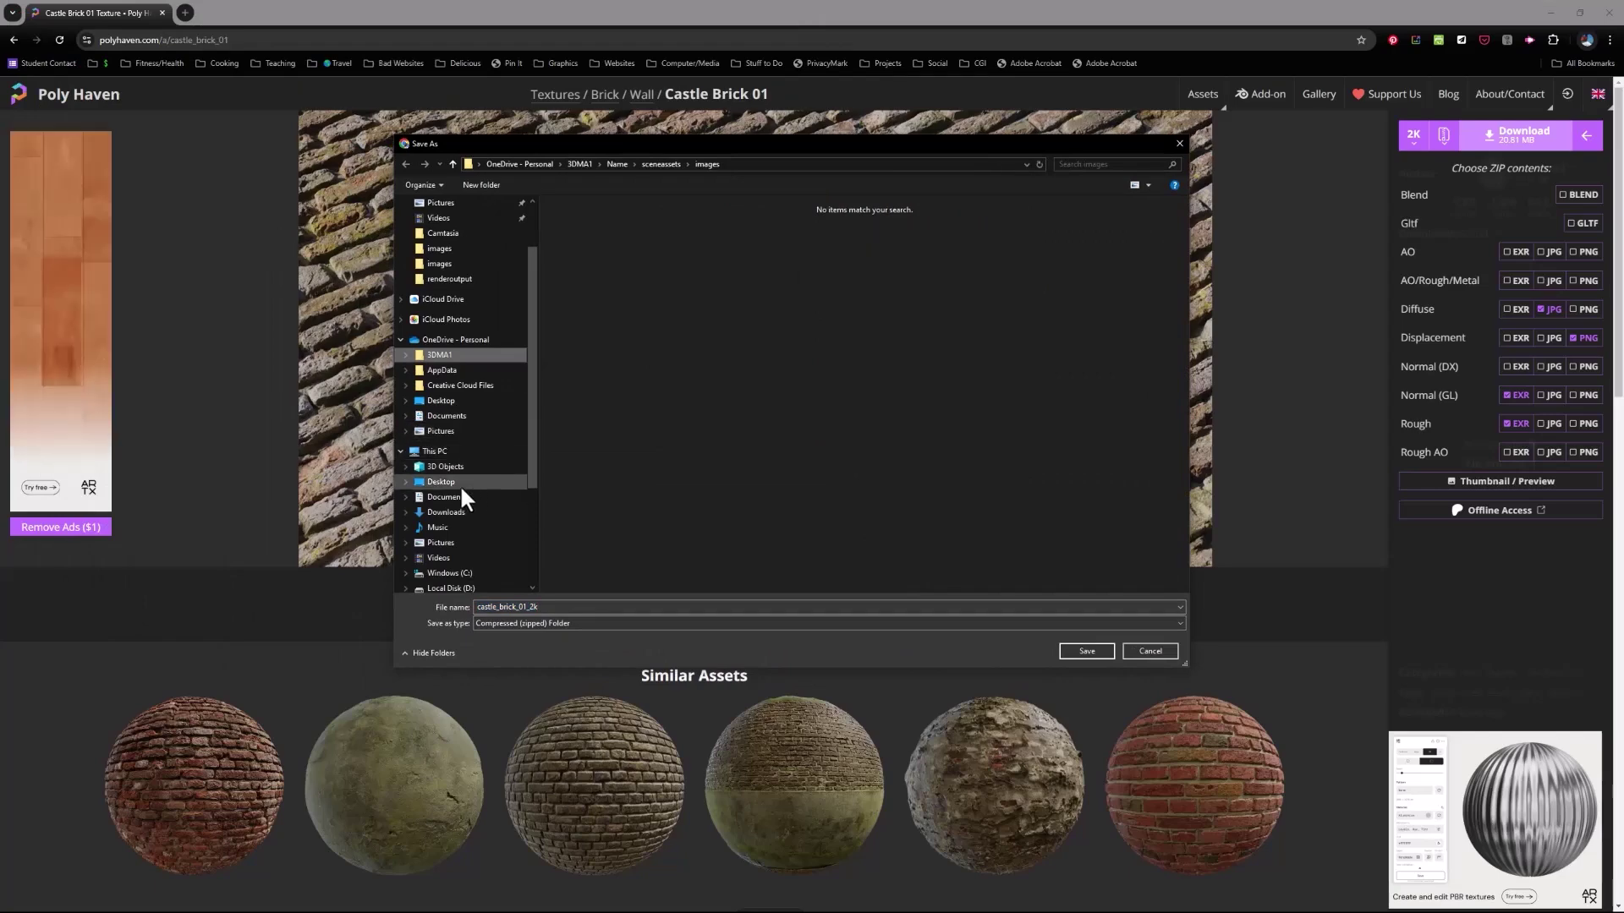
pyautogui.click(474, 509)
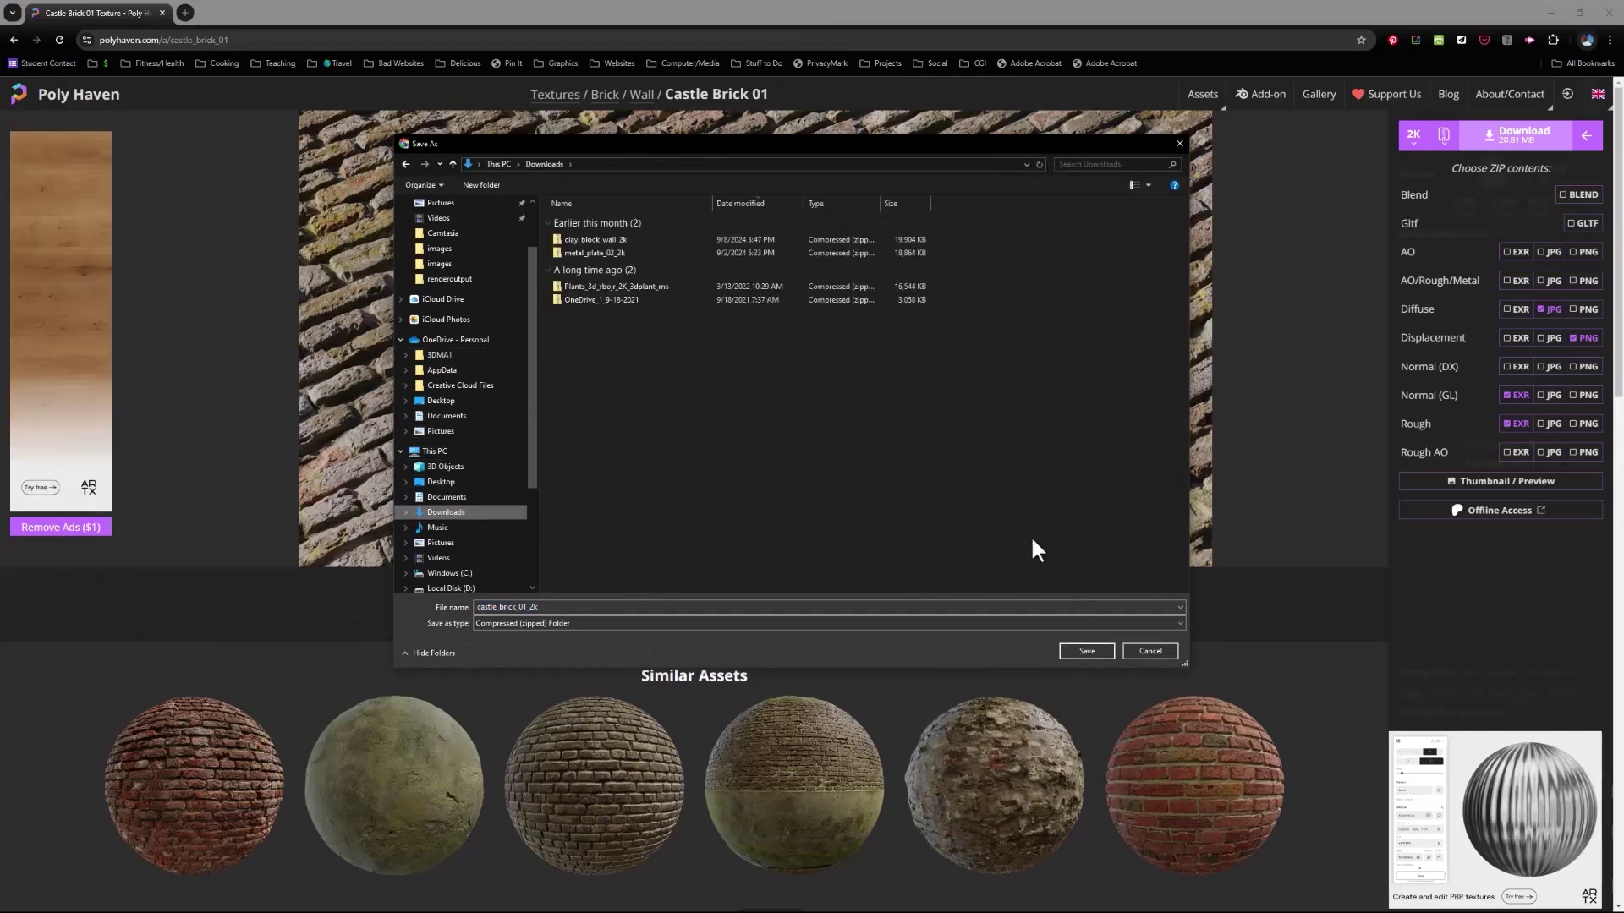
pyautogui.click(1085, 649)
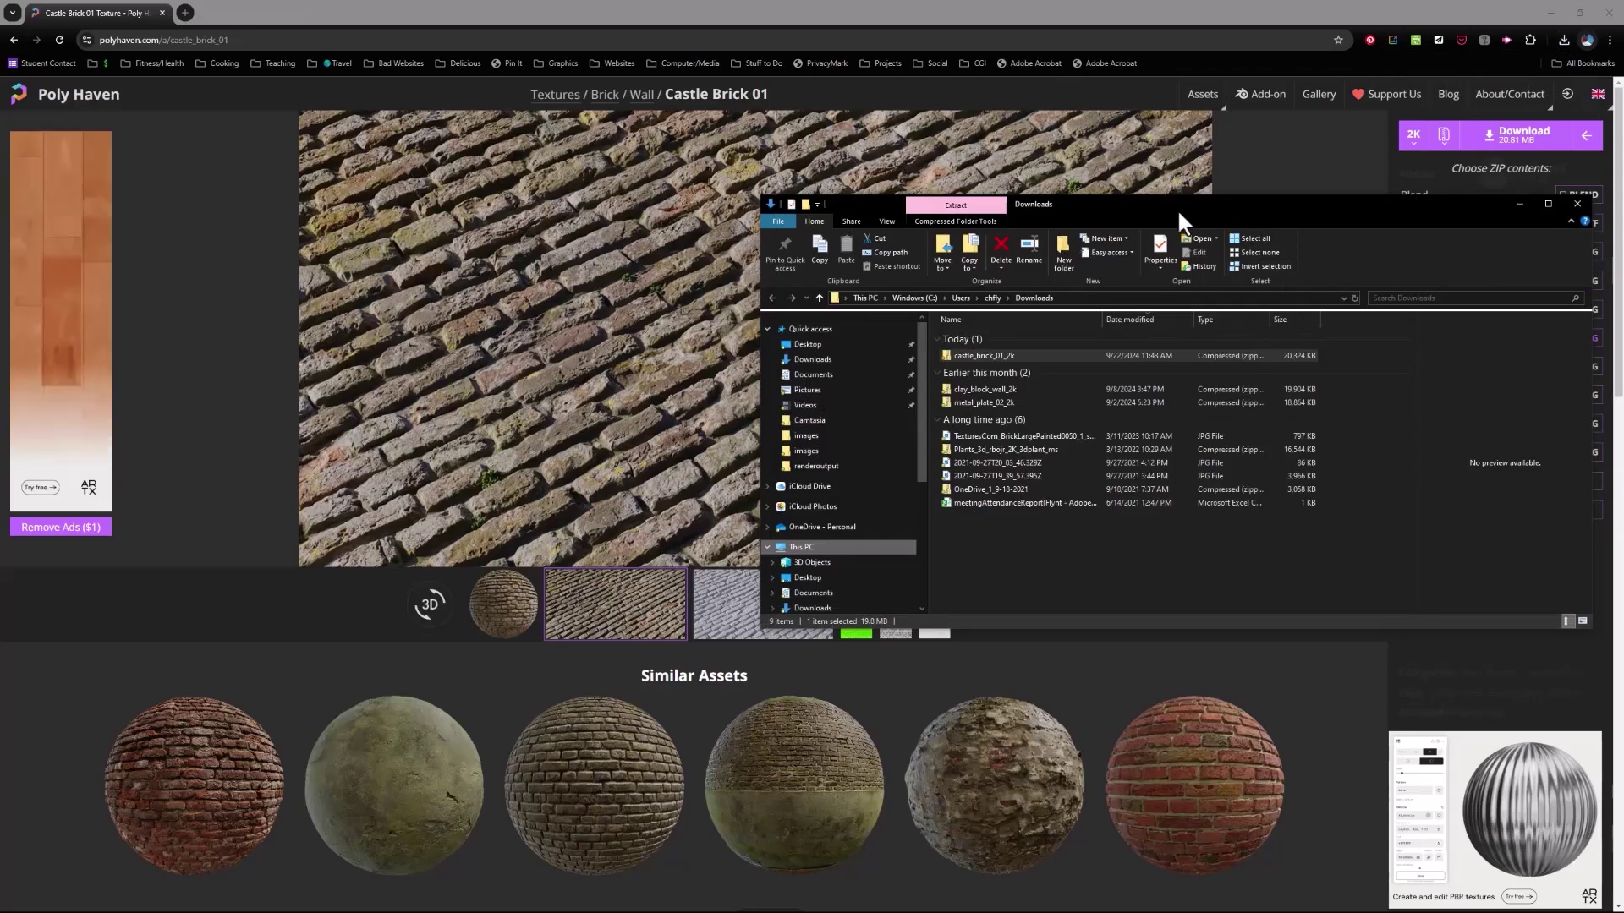
# - Open castle_brick_01_2k.zip and its textures folder to reveal the four maps
pyautogui.doubleClick(946, 357)
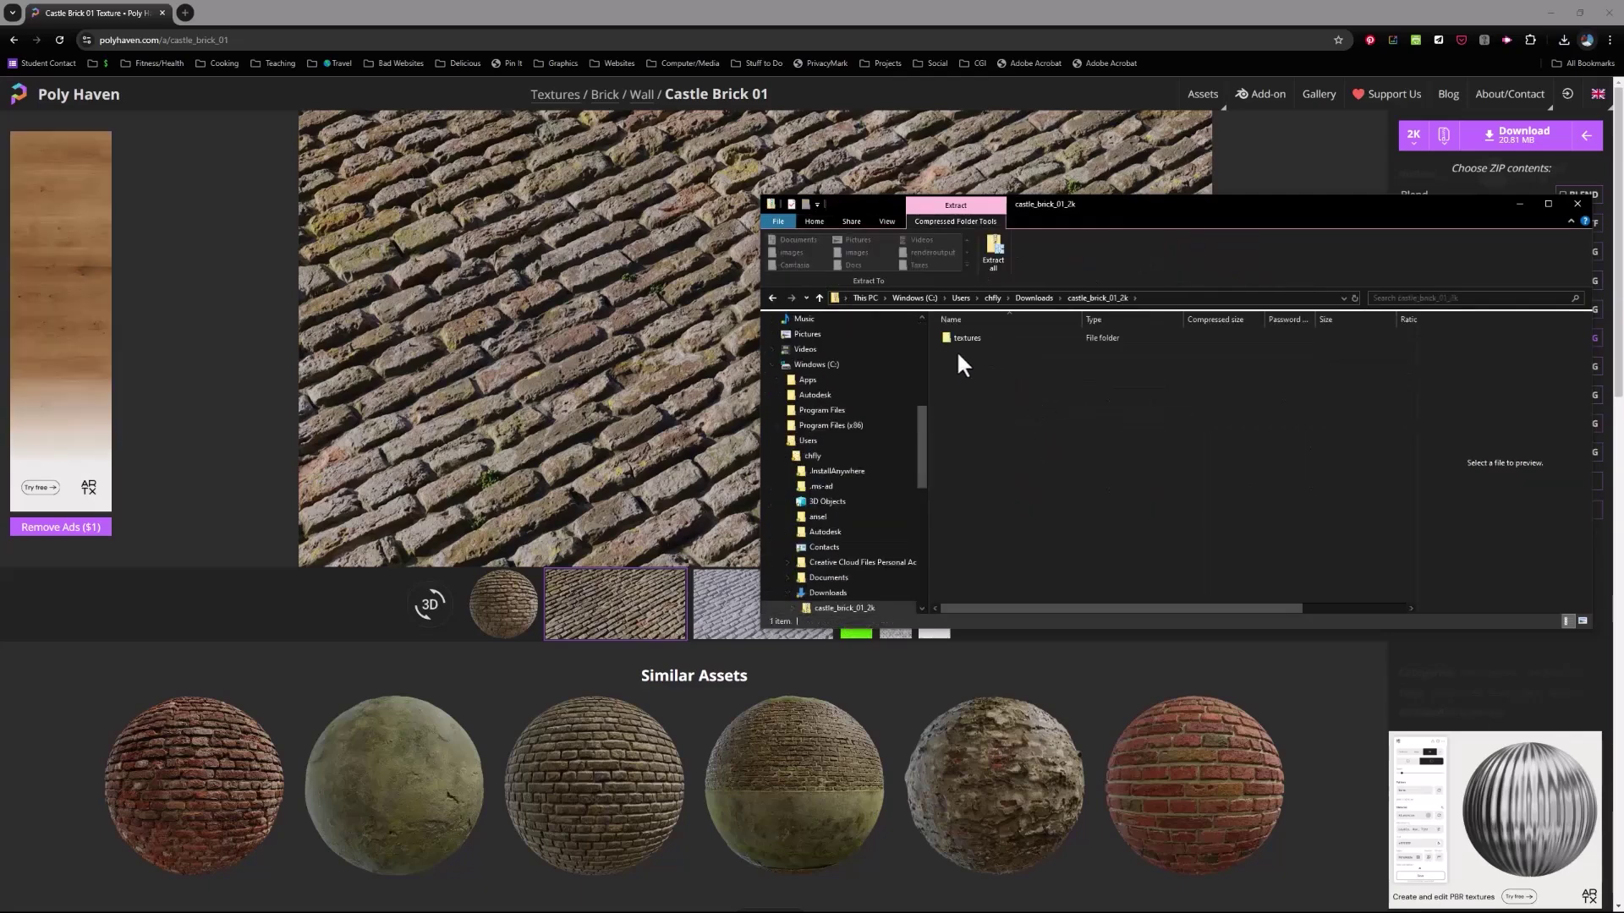
pyautogui.doubleClick(946, 336)
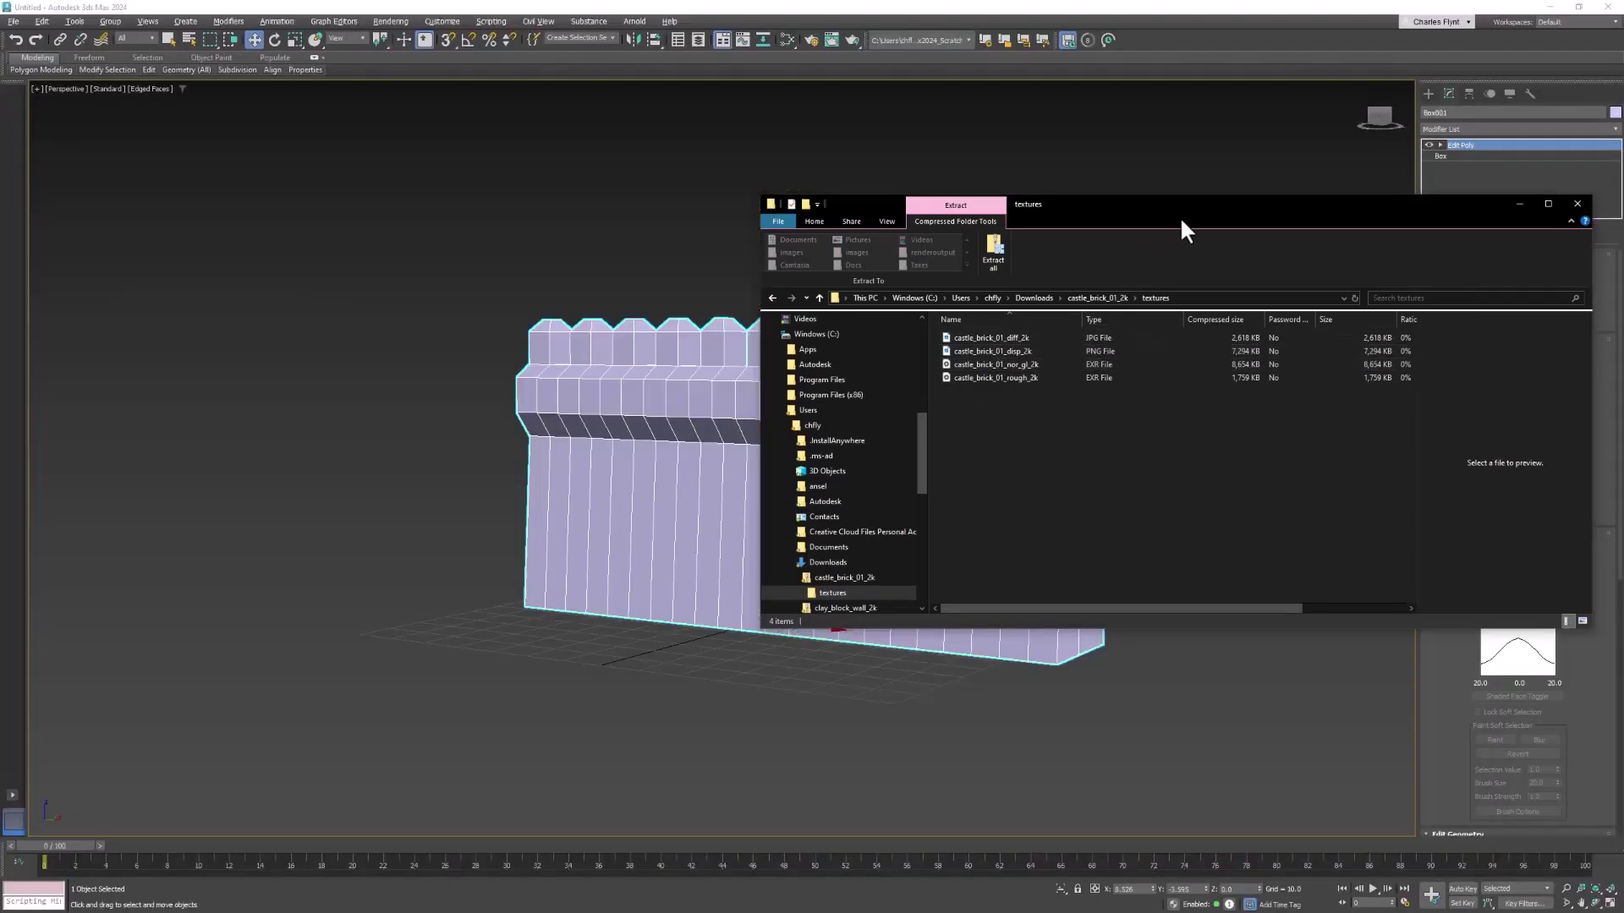
# - Open a second Explorer window and arrange the two windows side by side
pyautogui.moveTo(1192, 201); pyautogui.dragTo(1192, 200)
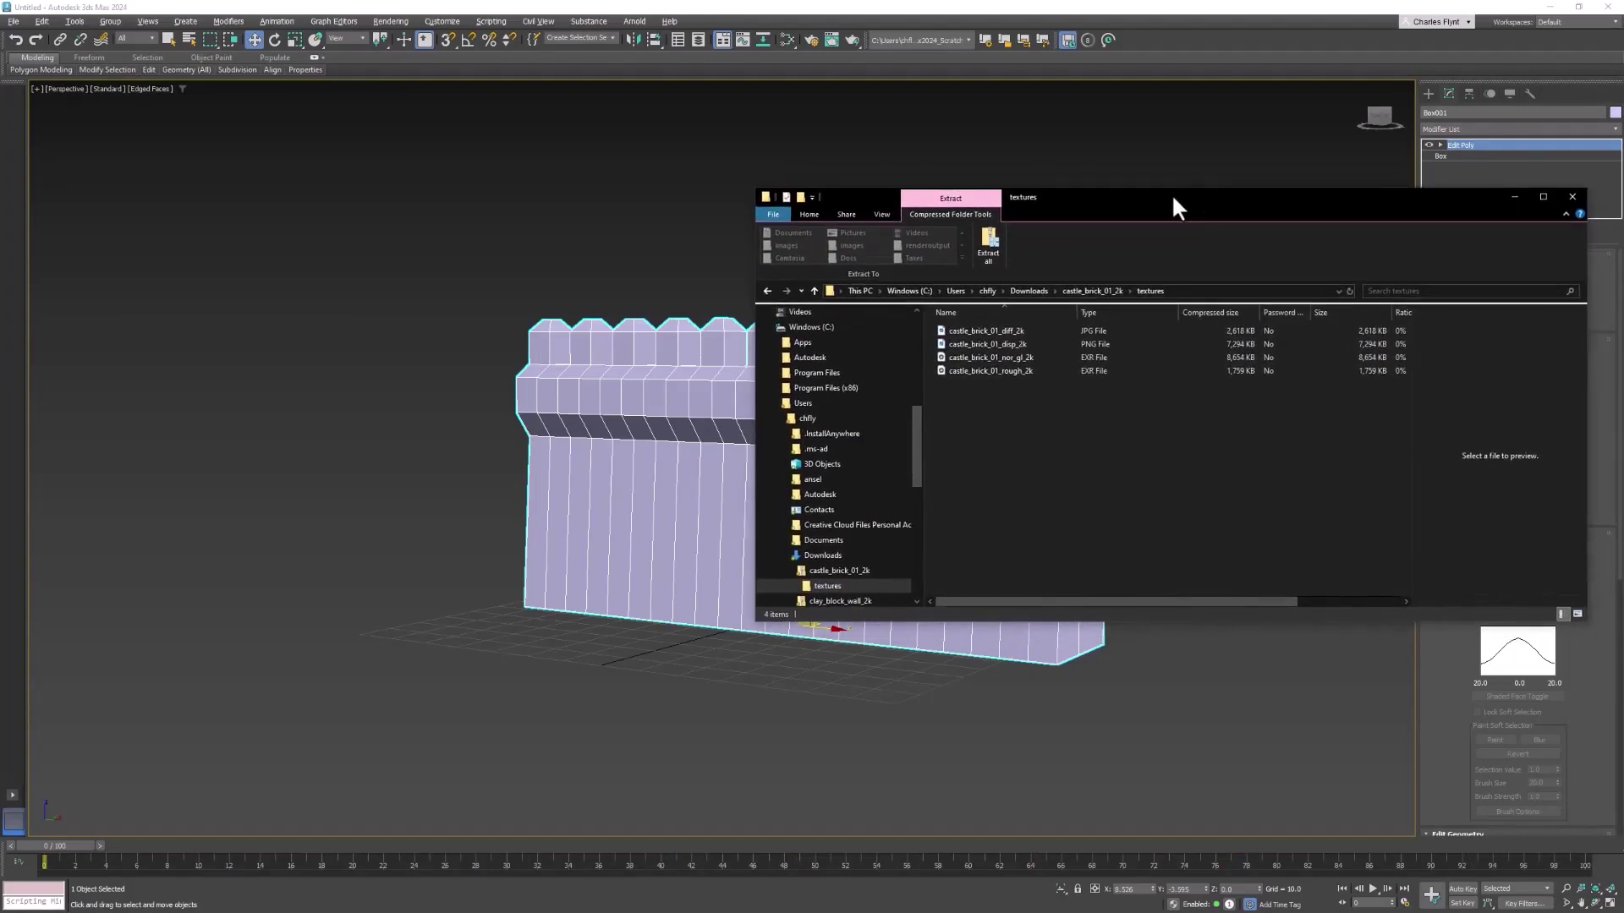
pyautogui.hotkey('ctrl', 'n')
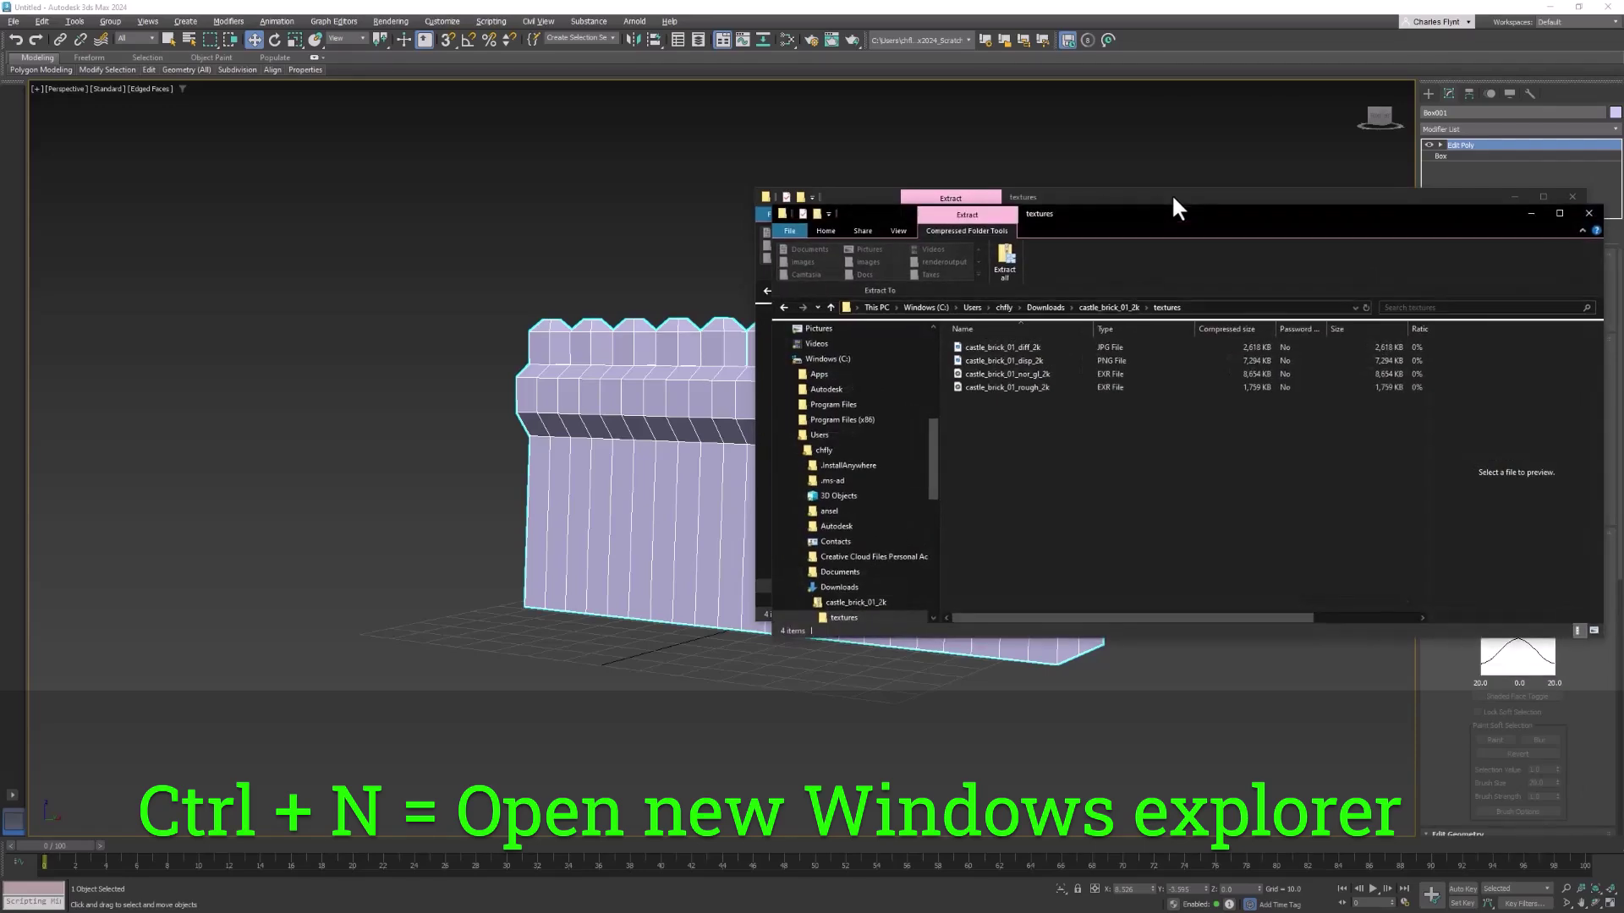
pyautogui.moveTo(1288, 222); pyautogui.dragTo(533, 201)
pyautogui.click(1081, 195)
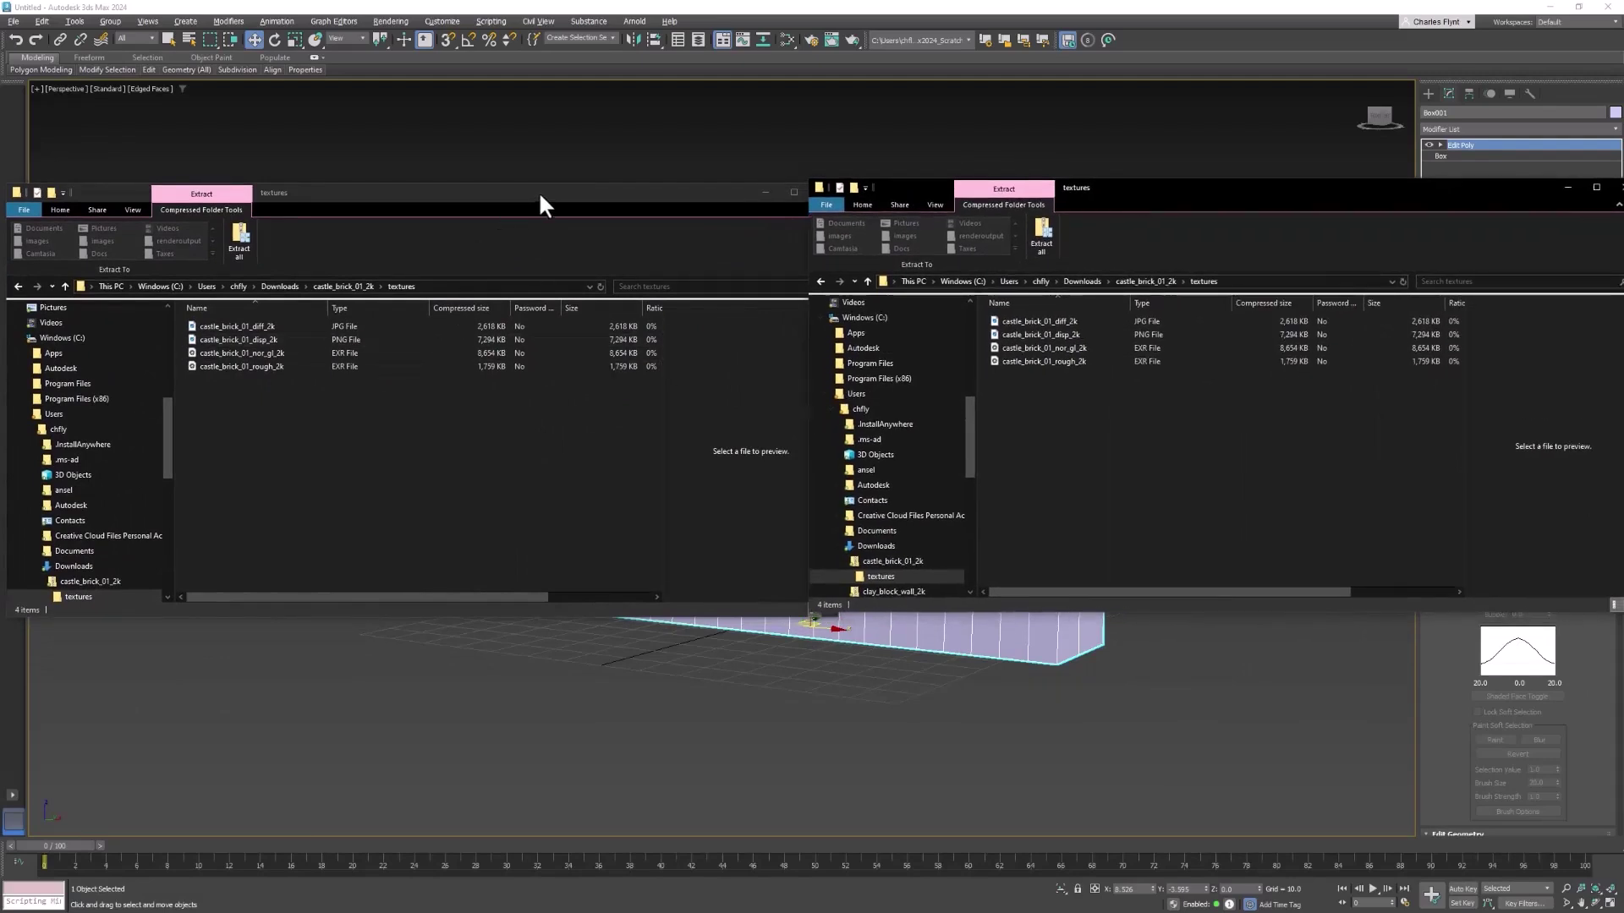
pyautogui.moveTo(545, 190); pyautogui.dragTo(565, 186)
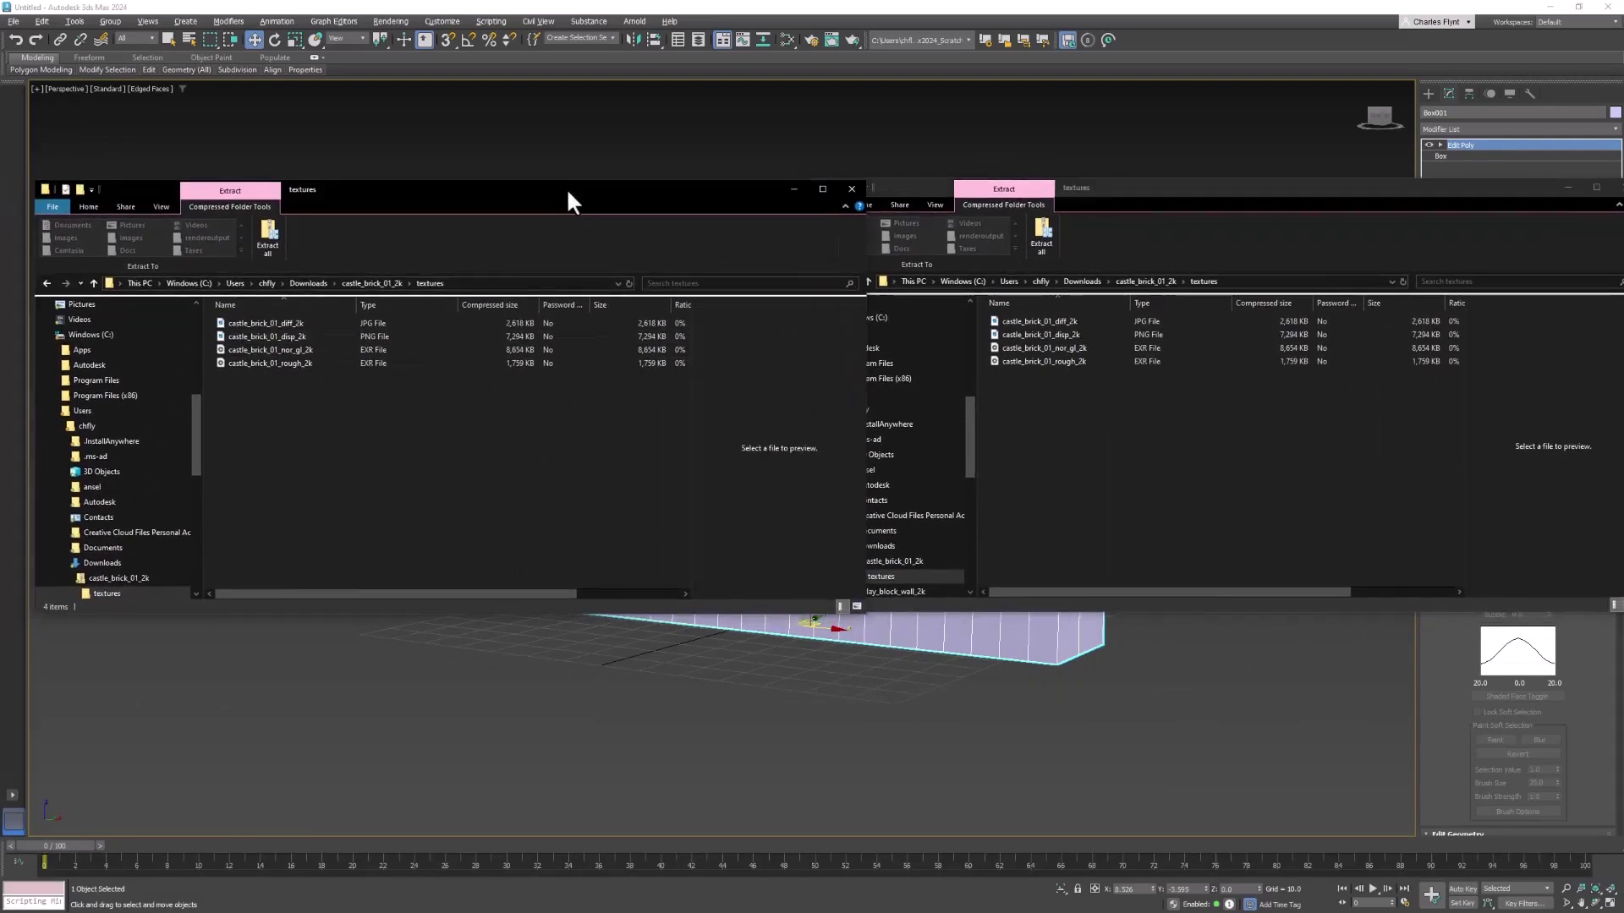
# - Browse to OneDrive - Personal > 3DMA1 > Castle > sceneassets > images and copy the four textures there
pyautogui.click(39, 336)
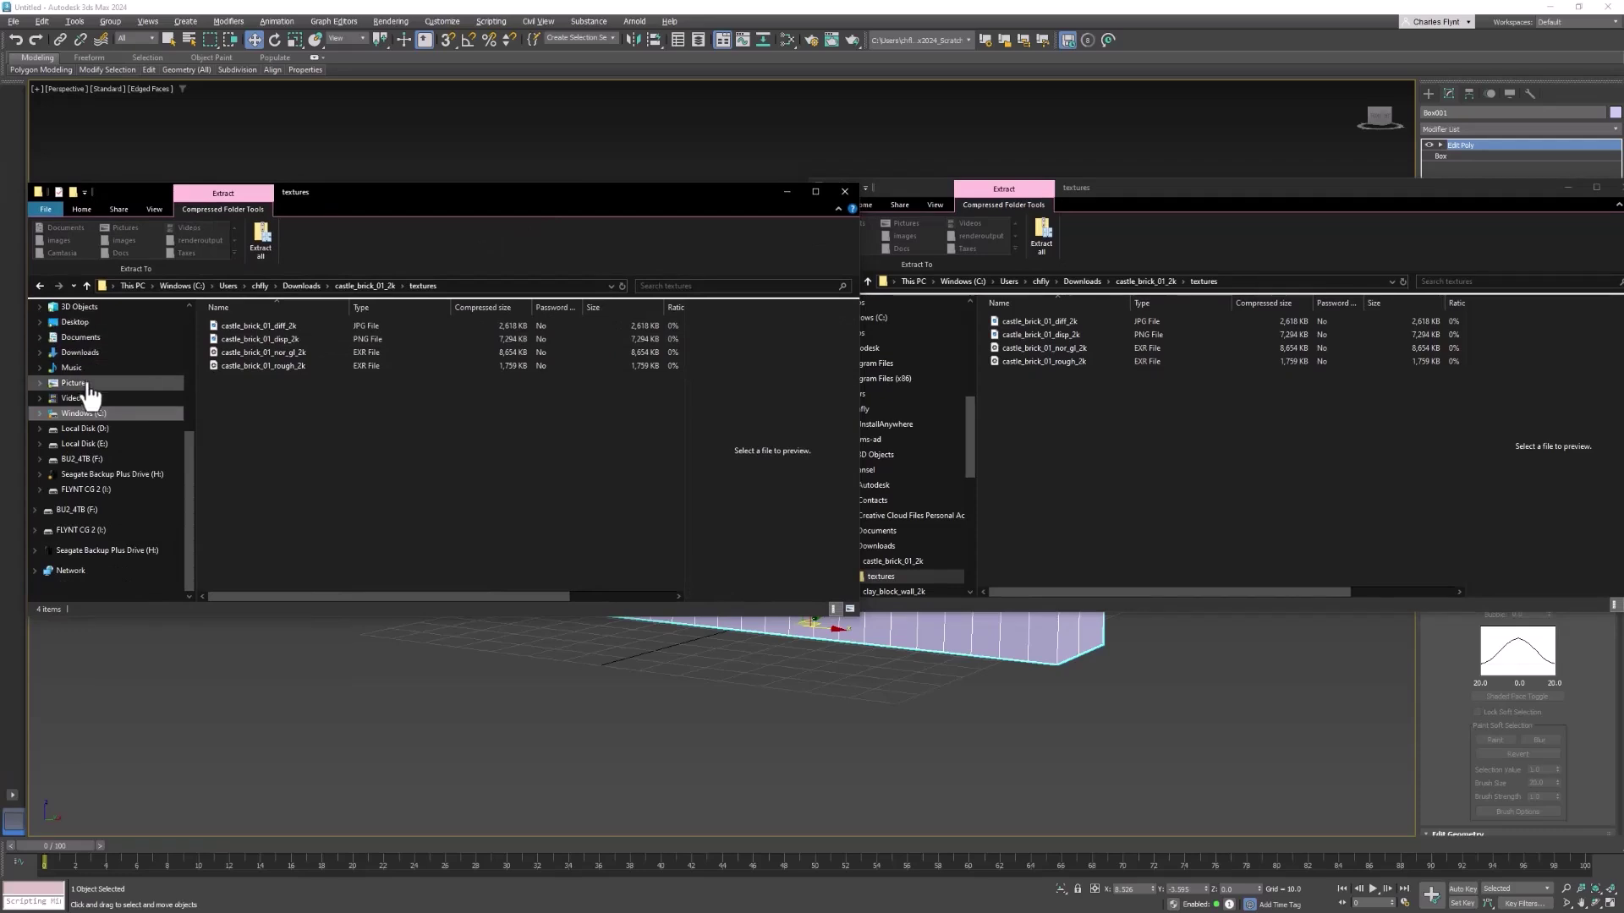
pyautogui.scroll(2, 94, 394)
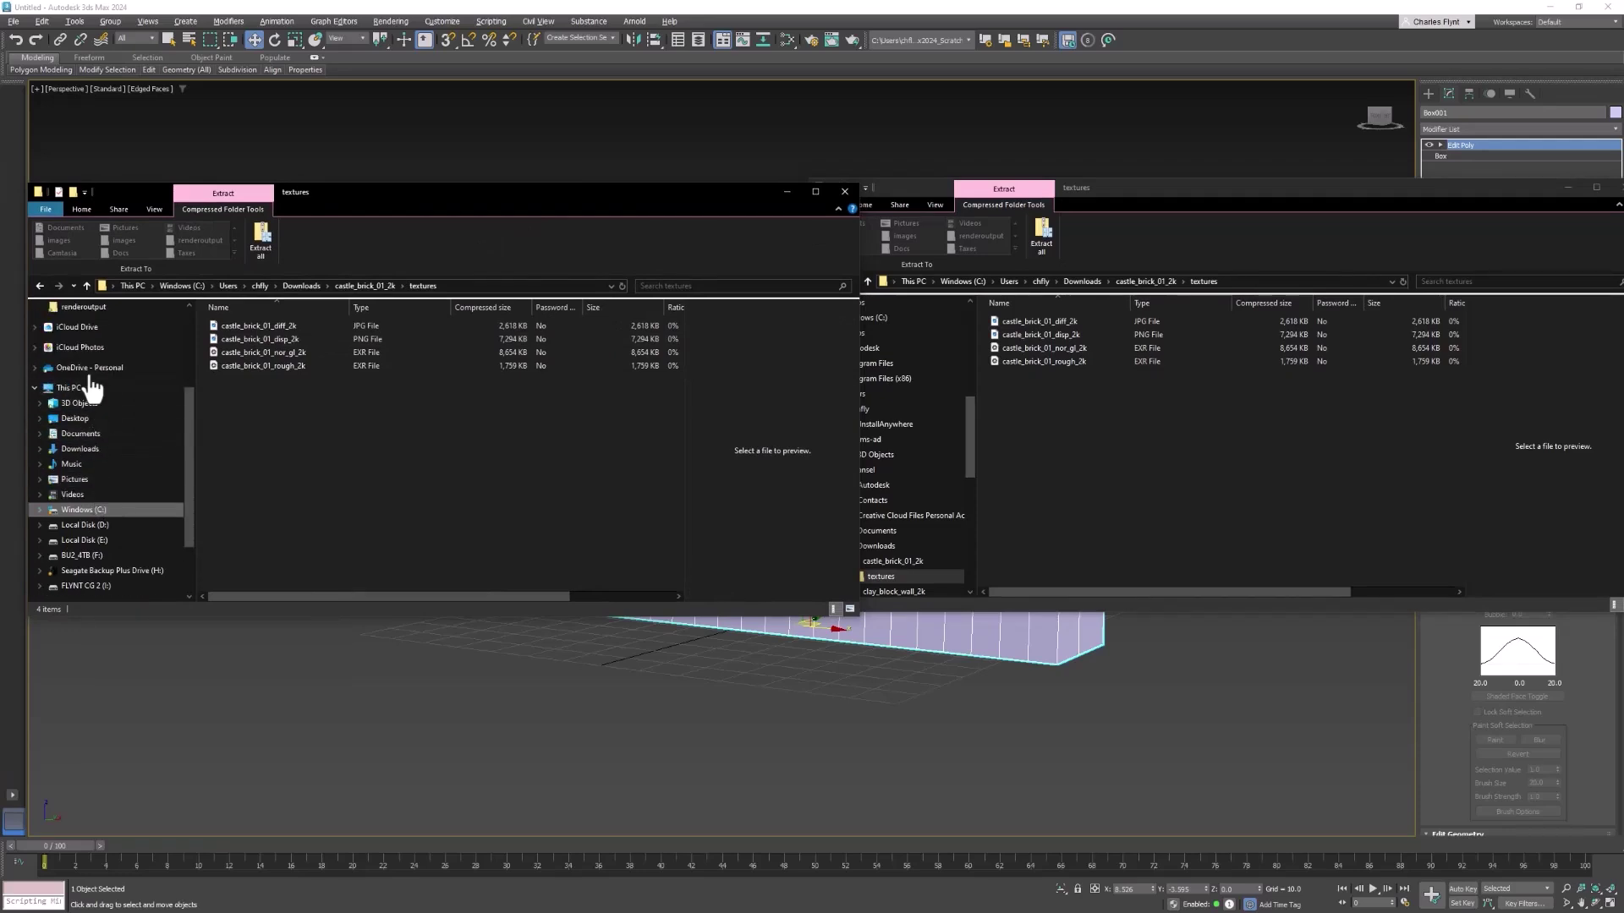
pyautogui.click(99, 368)
pyautogui.click(222, 327)
pyautogui.doubleClick(215, 323)
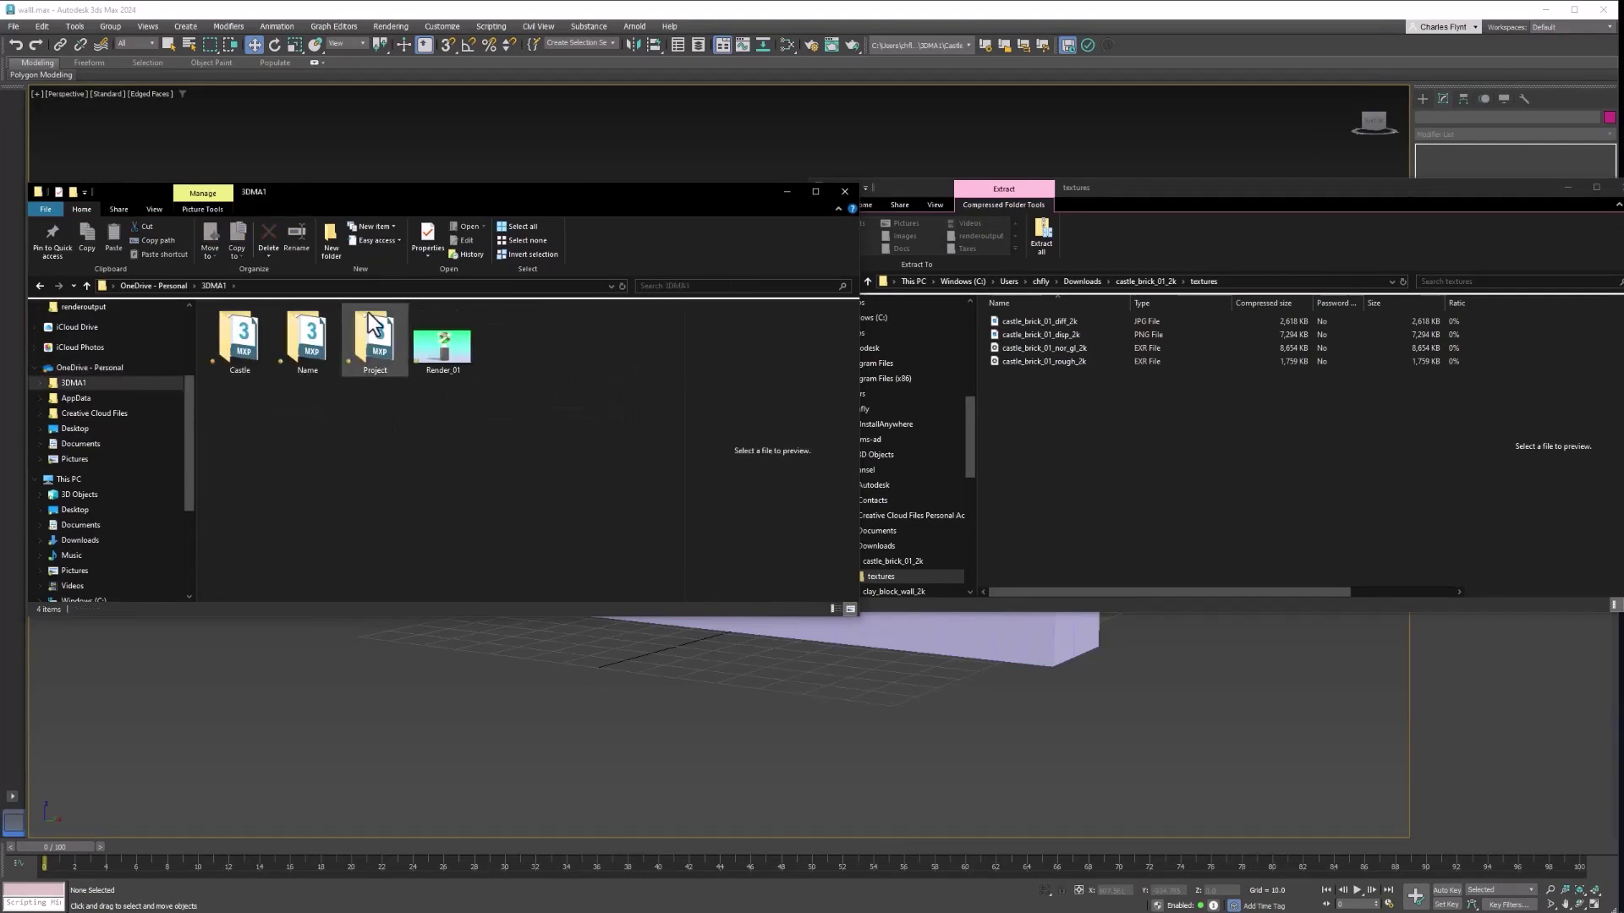
pyautogui.doubleClick(228, 335)
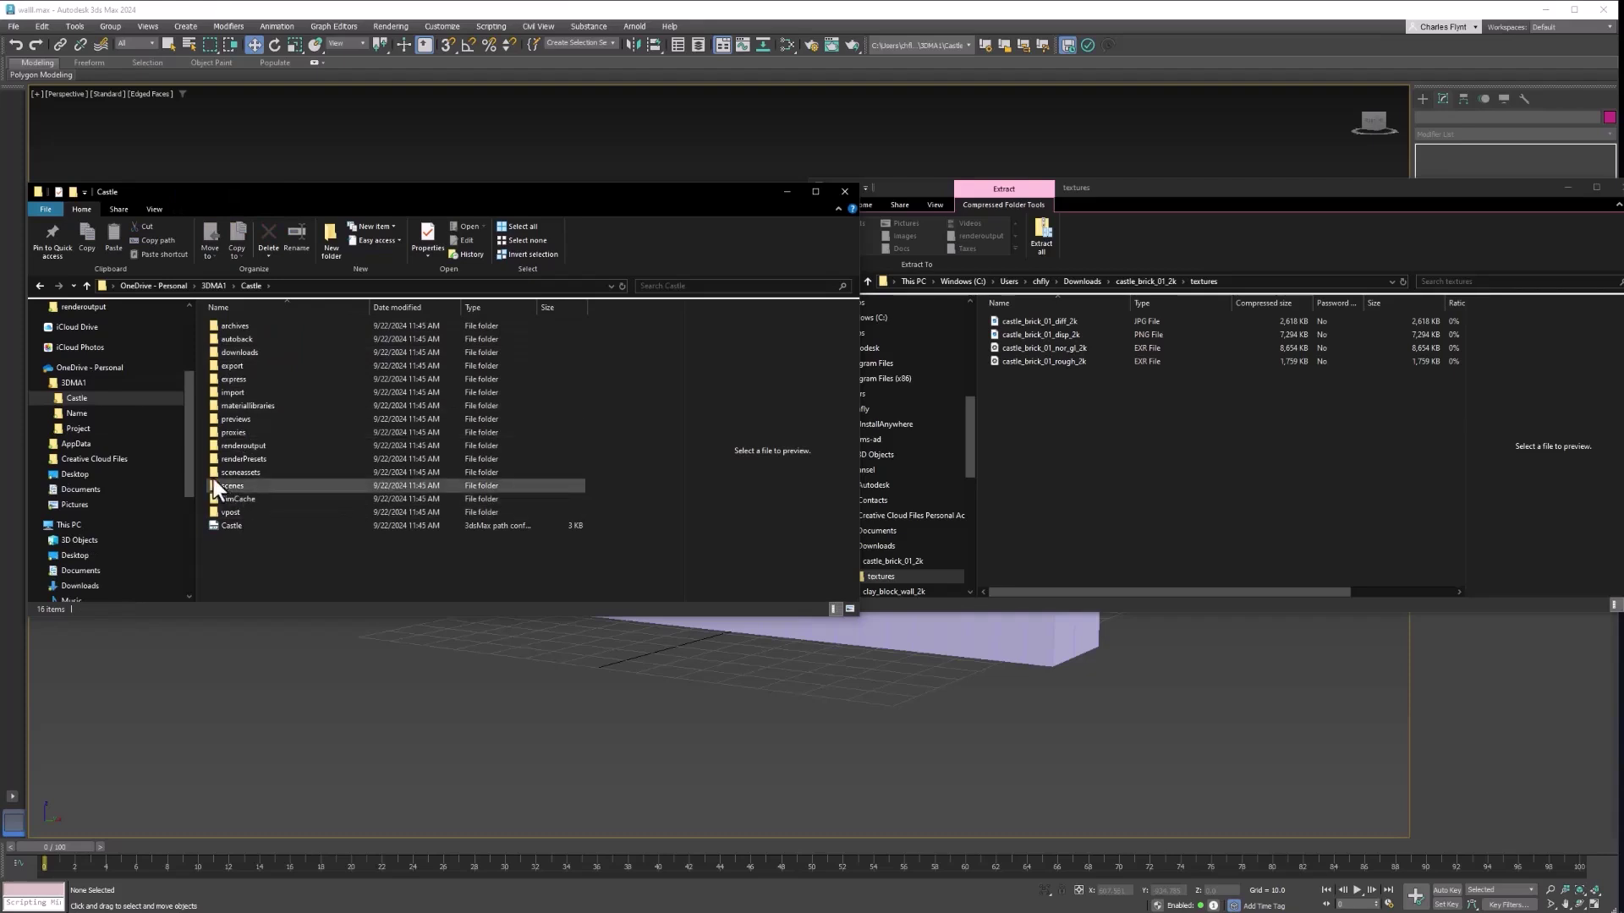
pyautogui.doubleClick(213, 472)
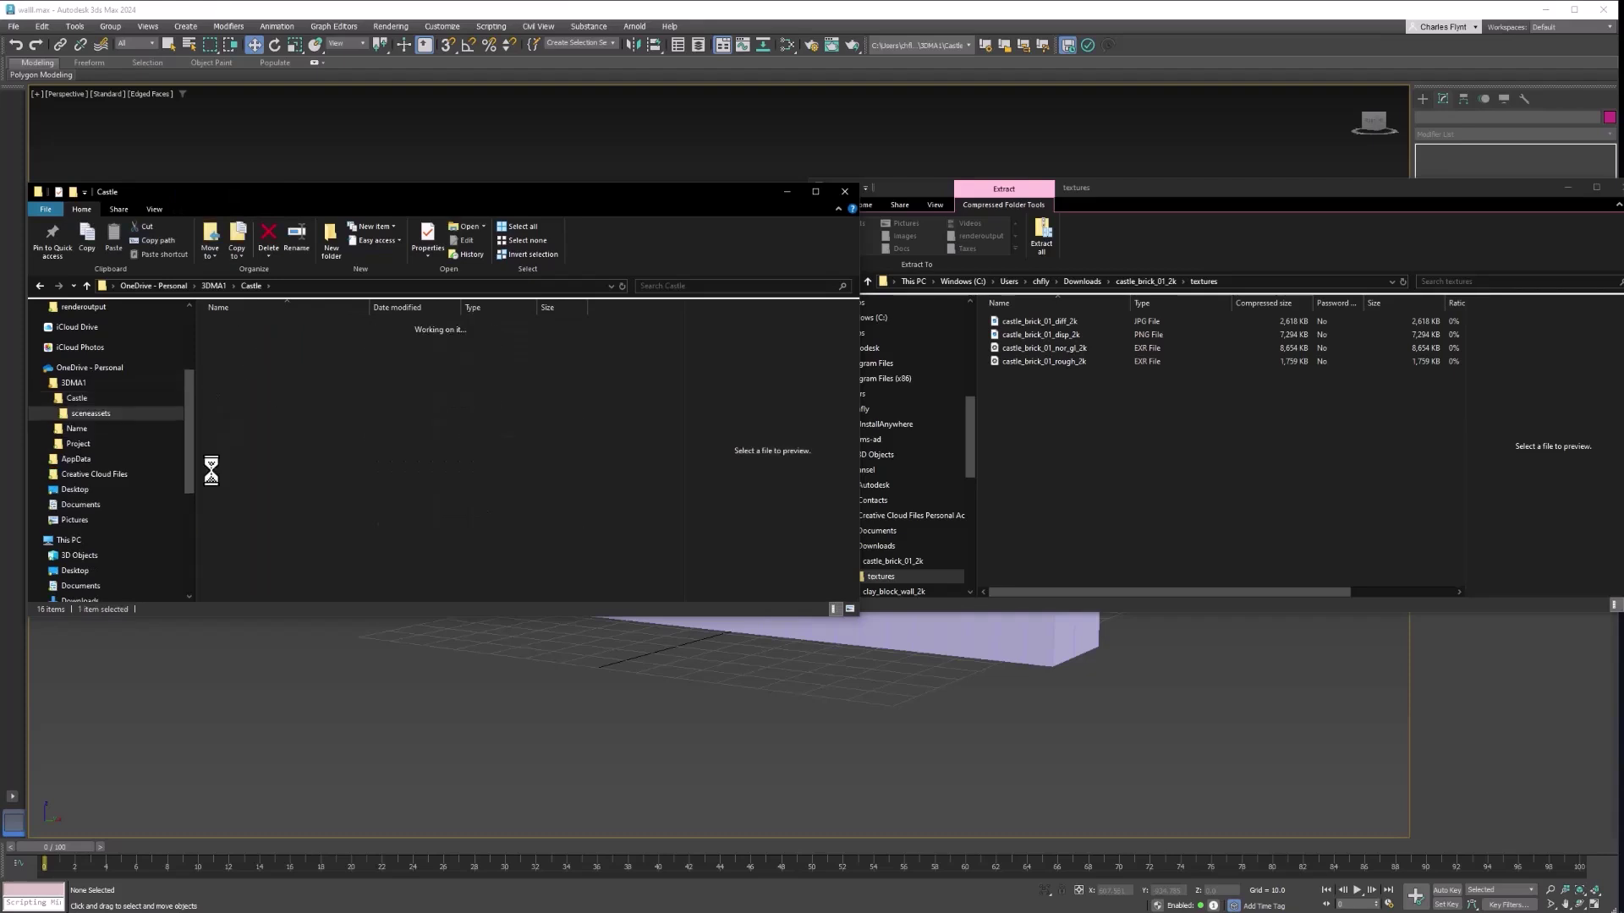
pyautogui.doubleClick(211, 337)
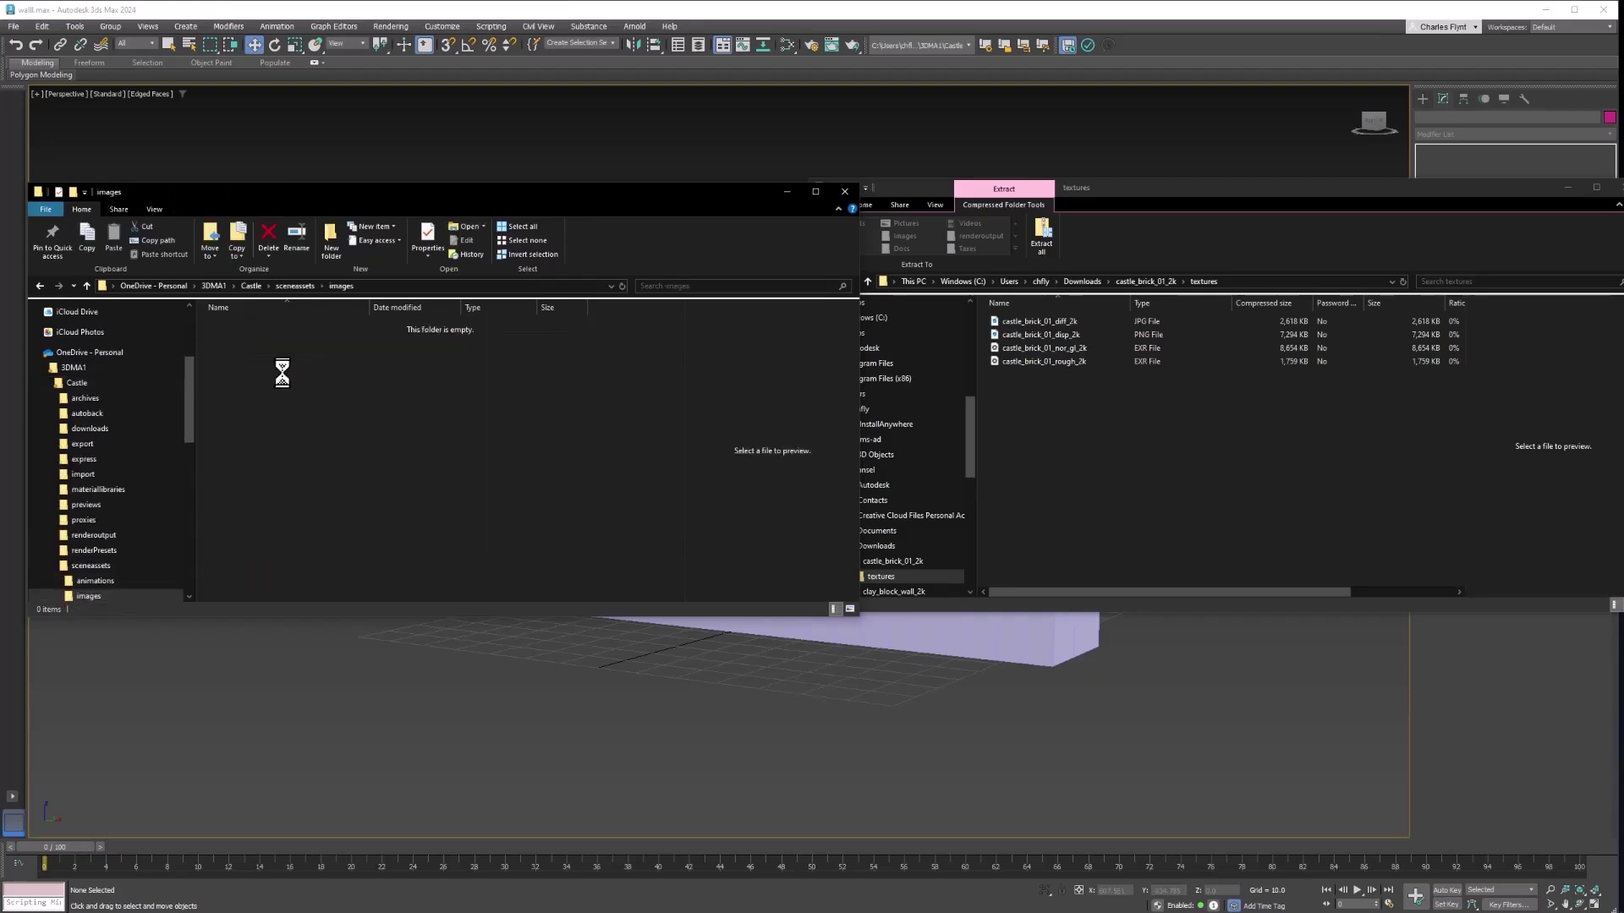
pyautogui.moveTo(1194, 416); pyautogui.dragTo(440, 428)
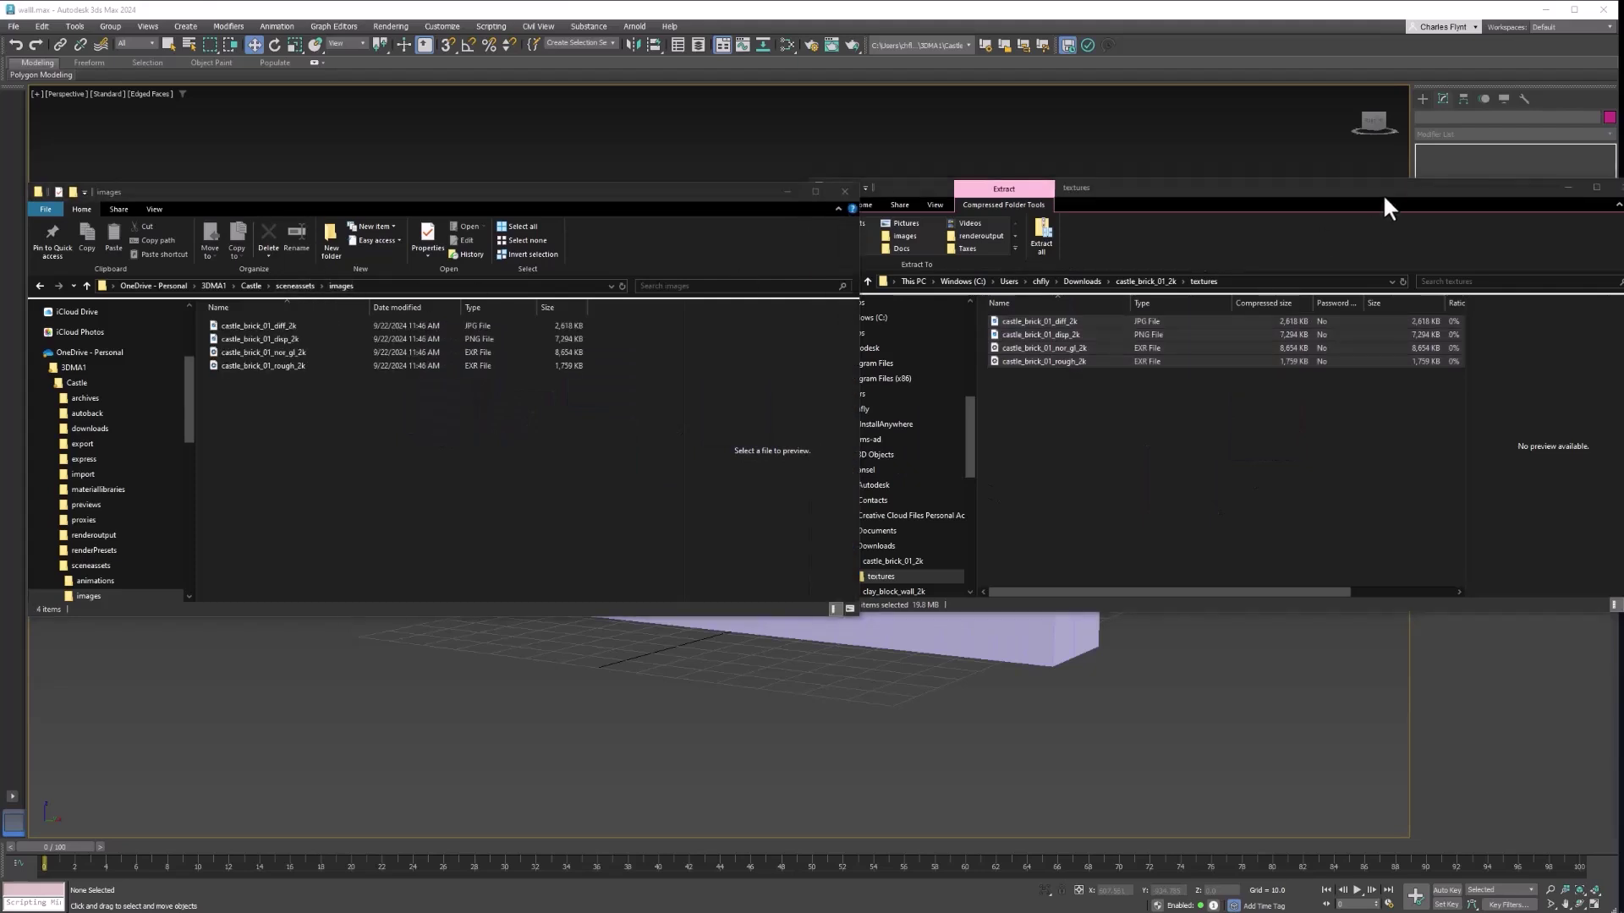
pyautogui.moveTo(1385, 195); pyautogui.dragTo(1310, 203)
# - Close the textures window and open the Slate Material Editor beside the images folder
pyautogui.click(1549, 199)
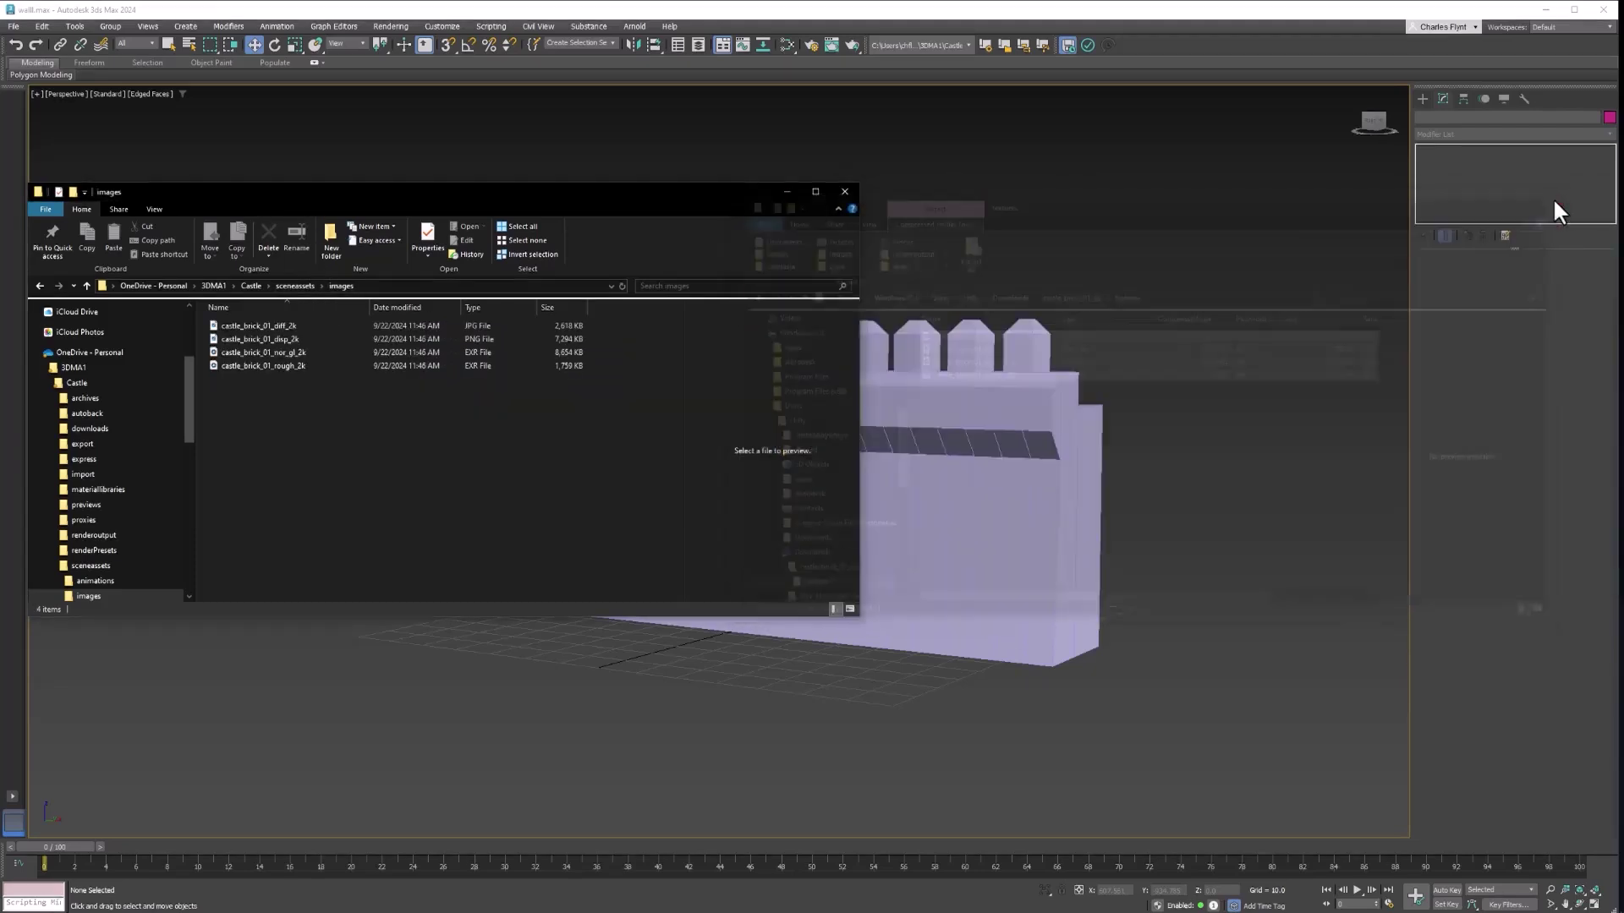
pyautogui.moveTo(612, 193); pyautogui.dragTo(1331, 202)
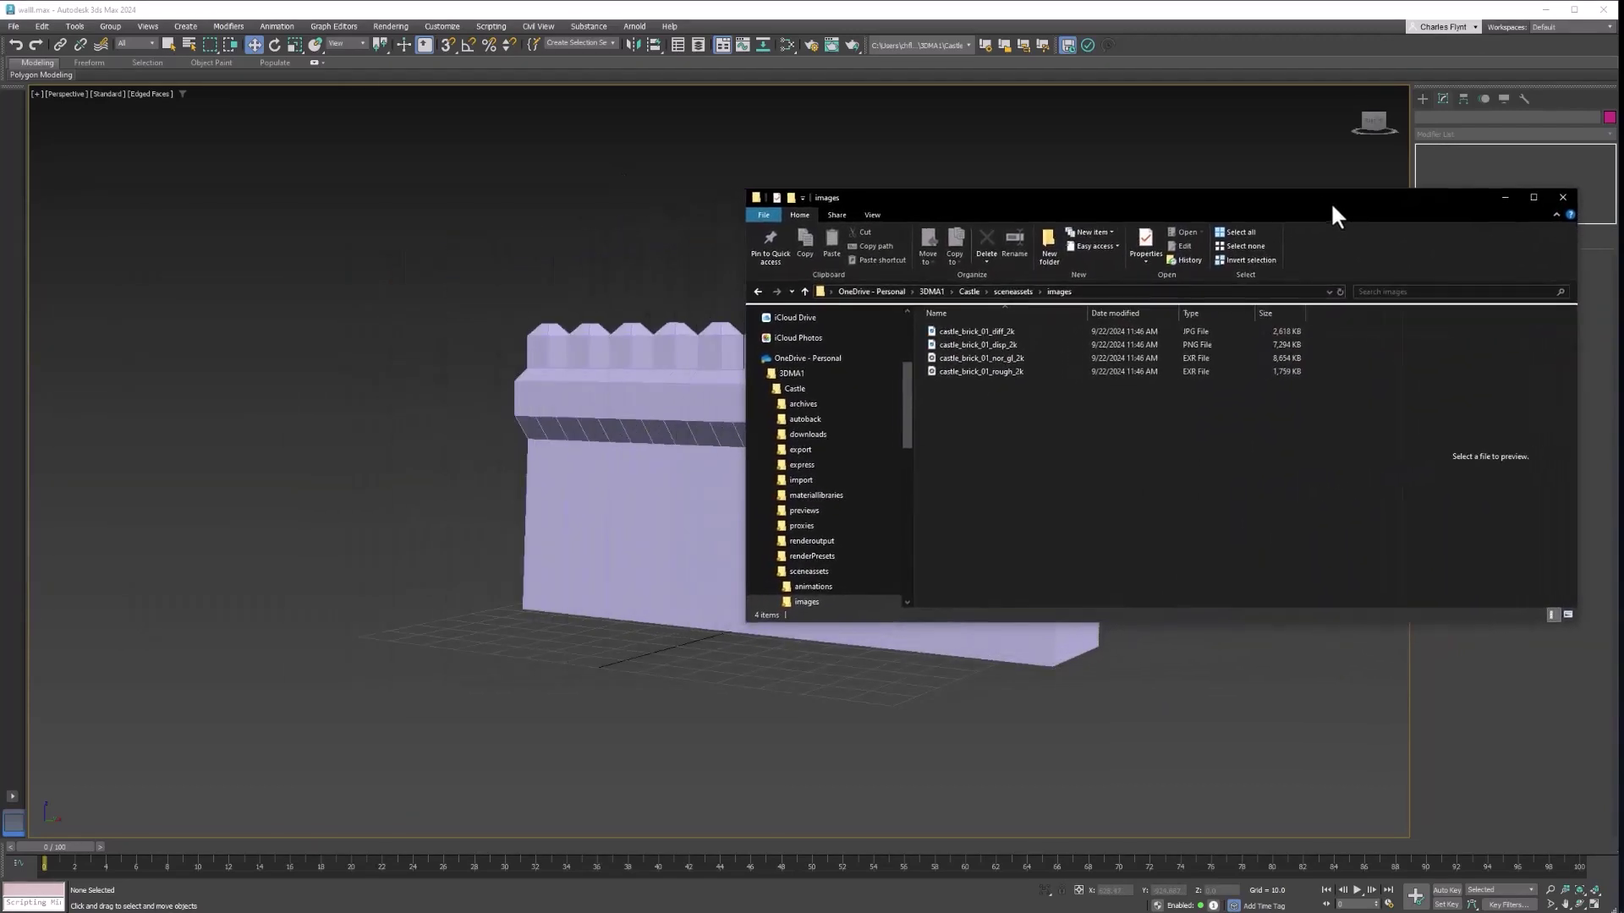
pyautogui.click(784, 39)
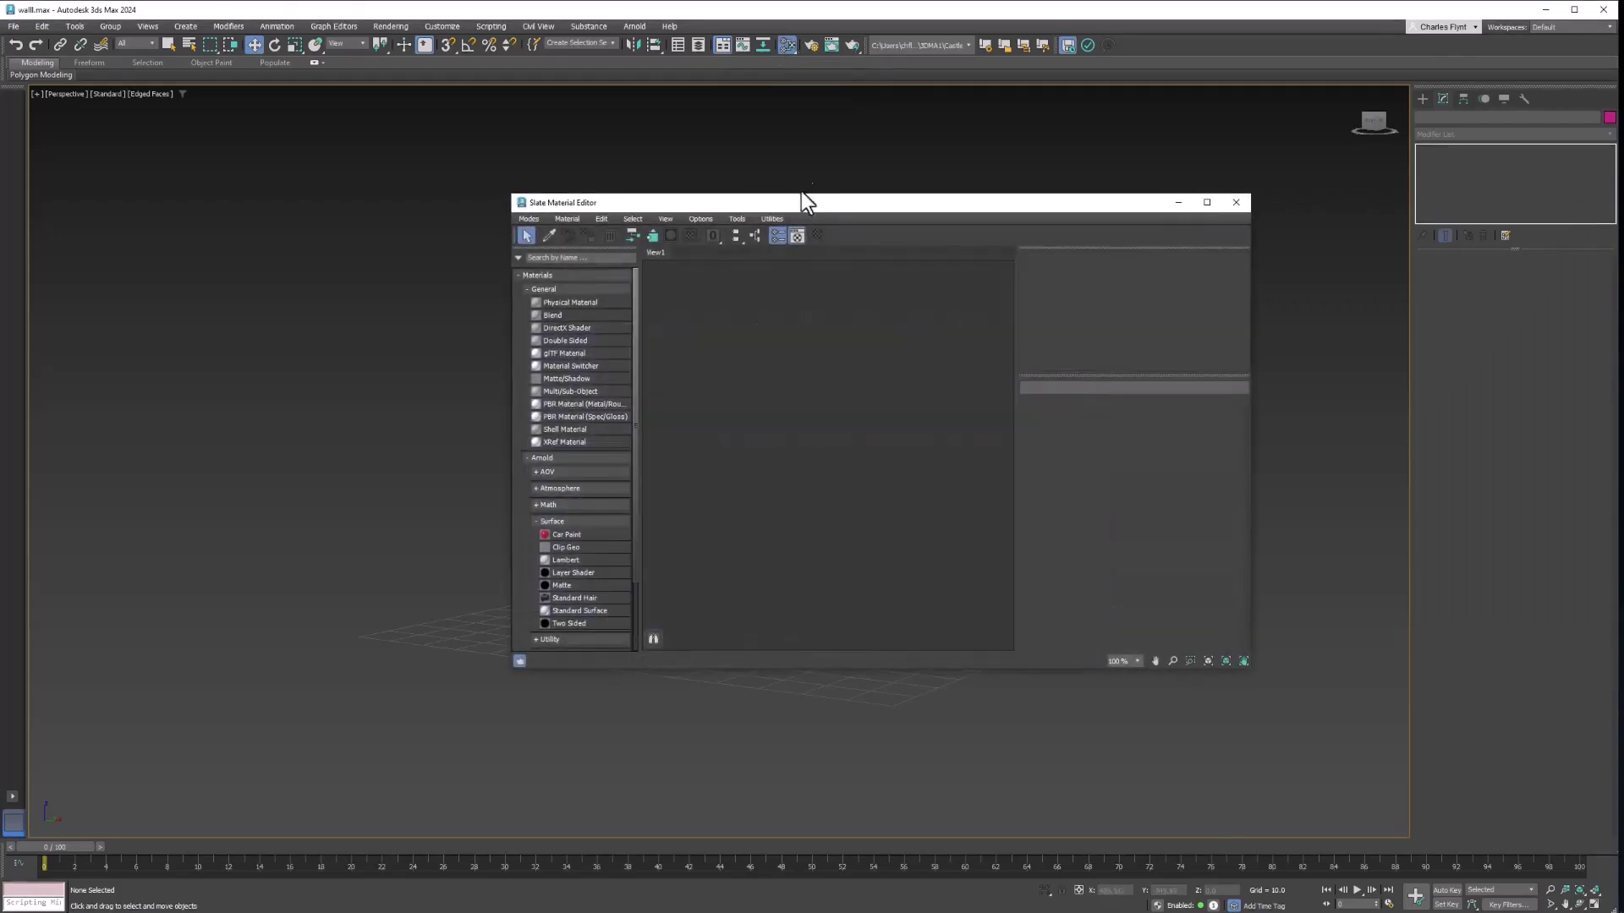
pyautogui.moveTo(809, 193); pyautogui.dragTo(337, 191)
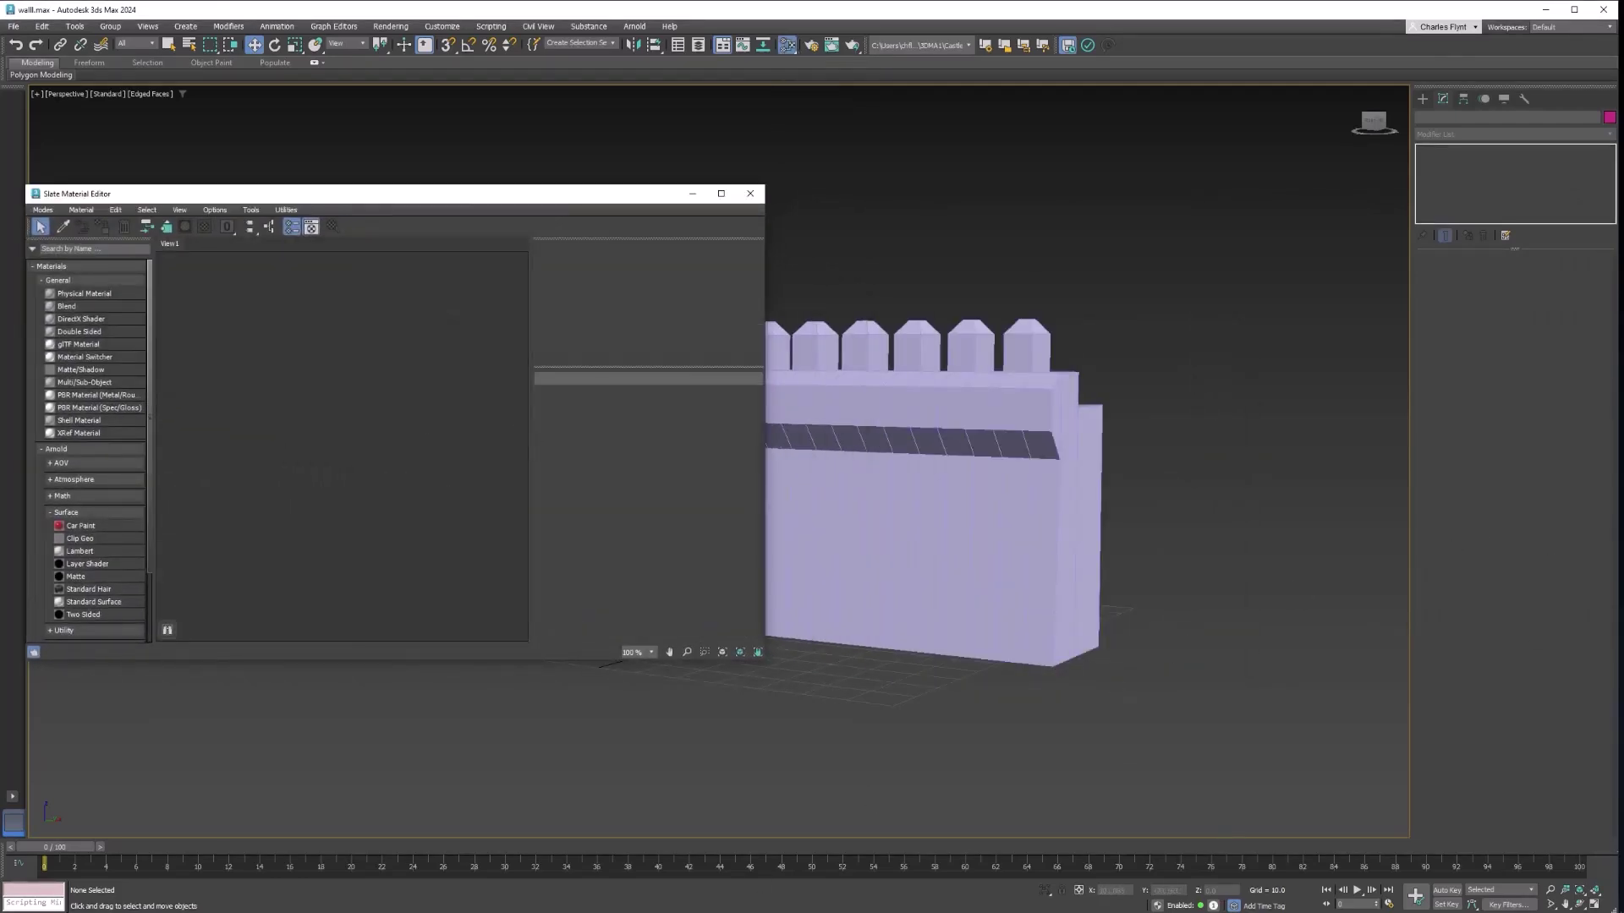
# - Drop the four castle brick texture files into View1 as Bitmap nodes
pyautogui.hotkey('alt', 'Tab')
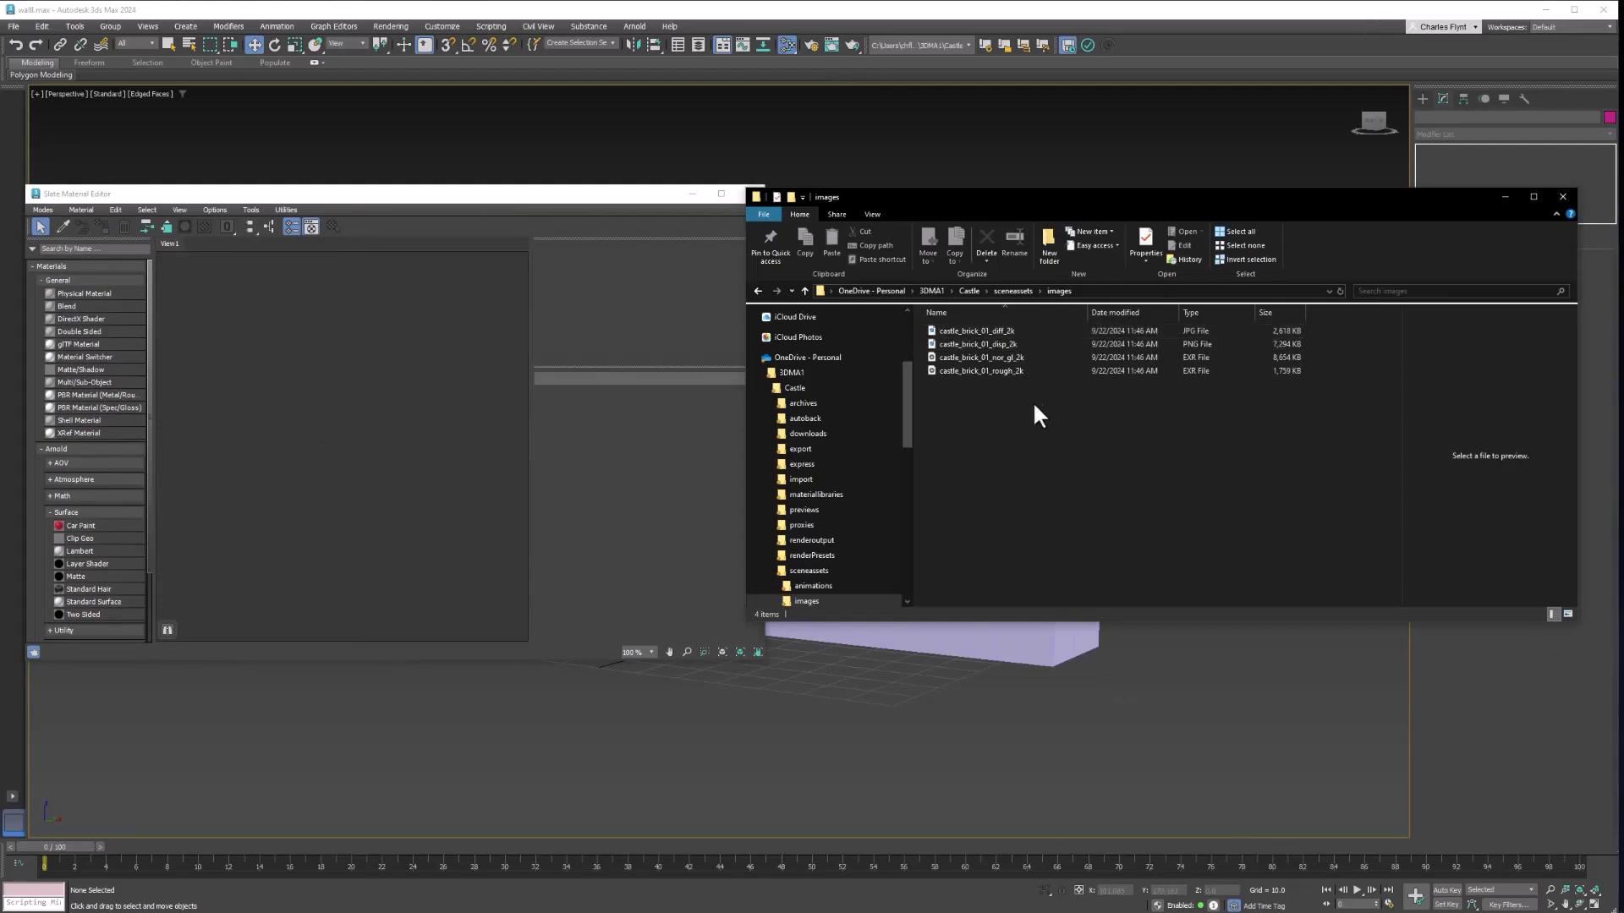
pyautogui.moveTo(1023, 394); pyautogui.dragTo(337, 370)
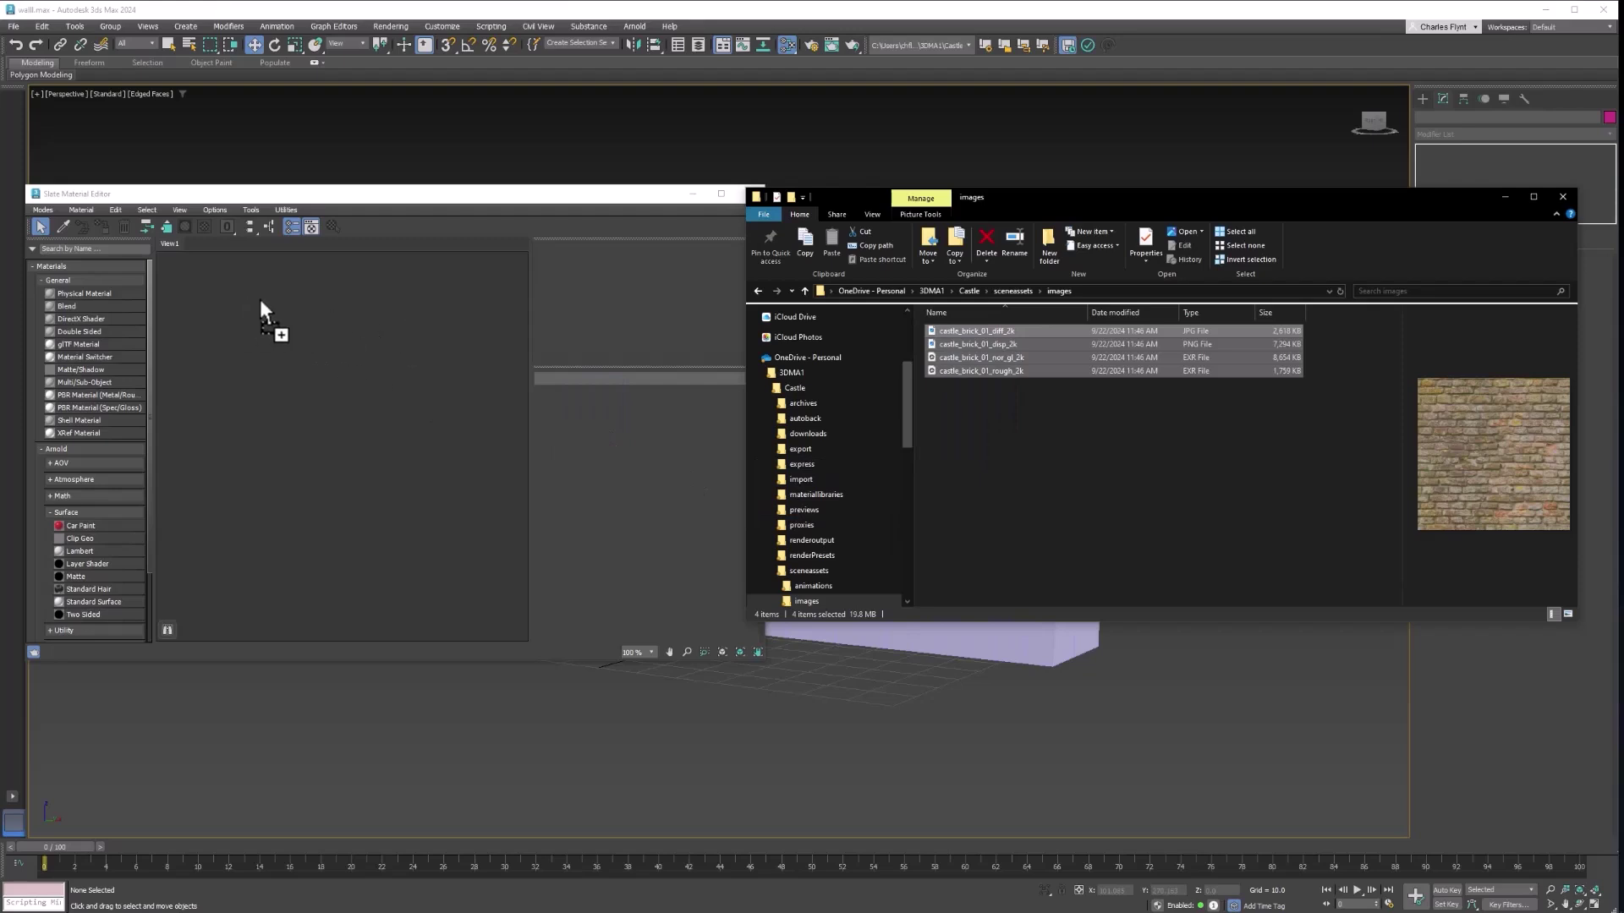
pyautogui.moveTo(261, 299); pyautogui.dragTo(263, 301)
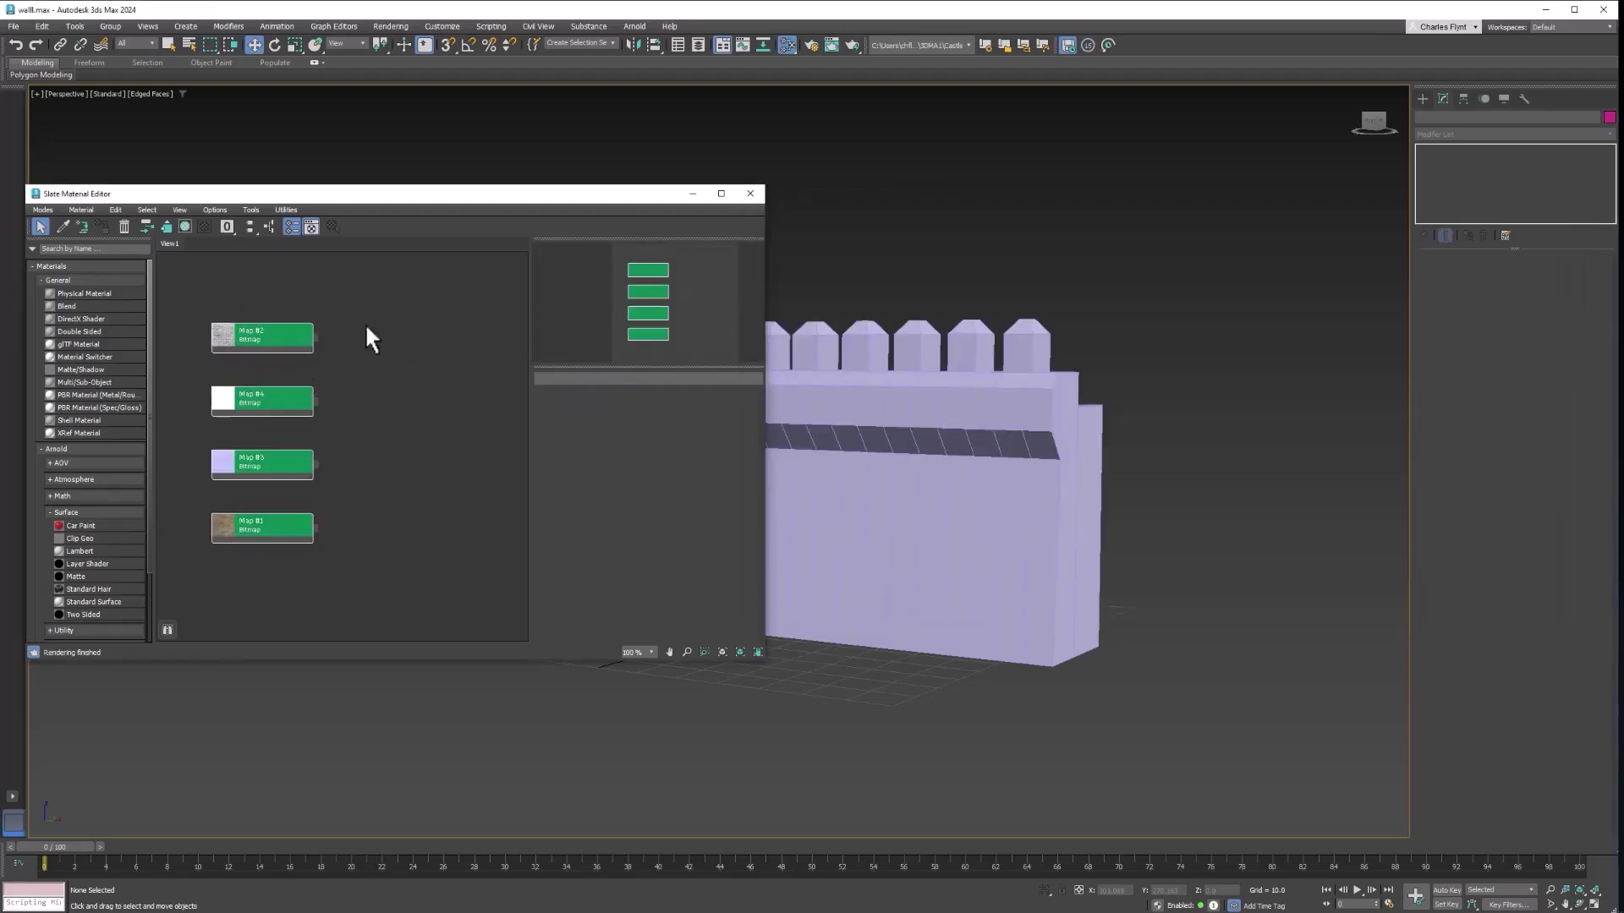
pyautogui.moveTo(447, 191); pyautogui.dragTo(554, 197)
pyautogui.moveTo(515, 403); pyautogui.dragTo(500, 395, button='middle')
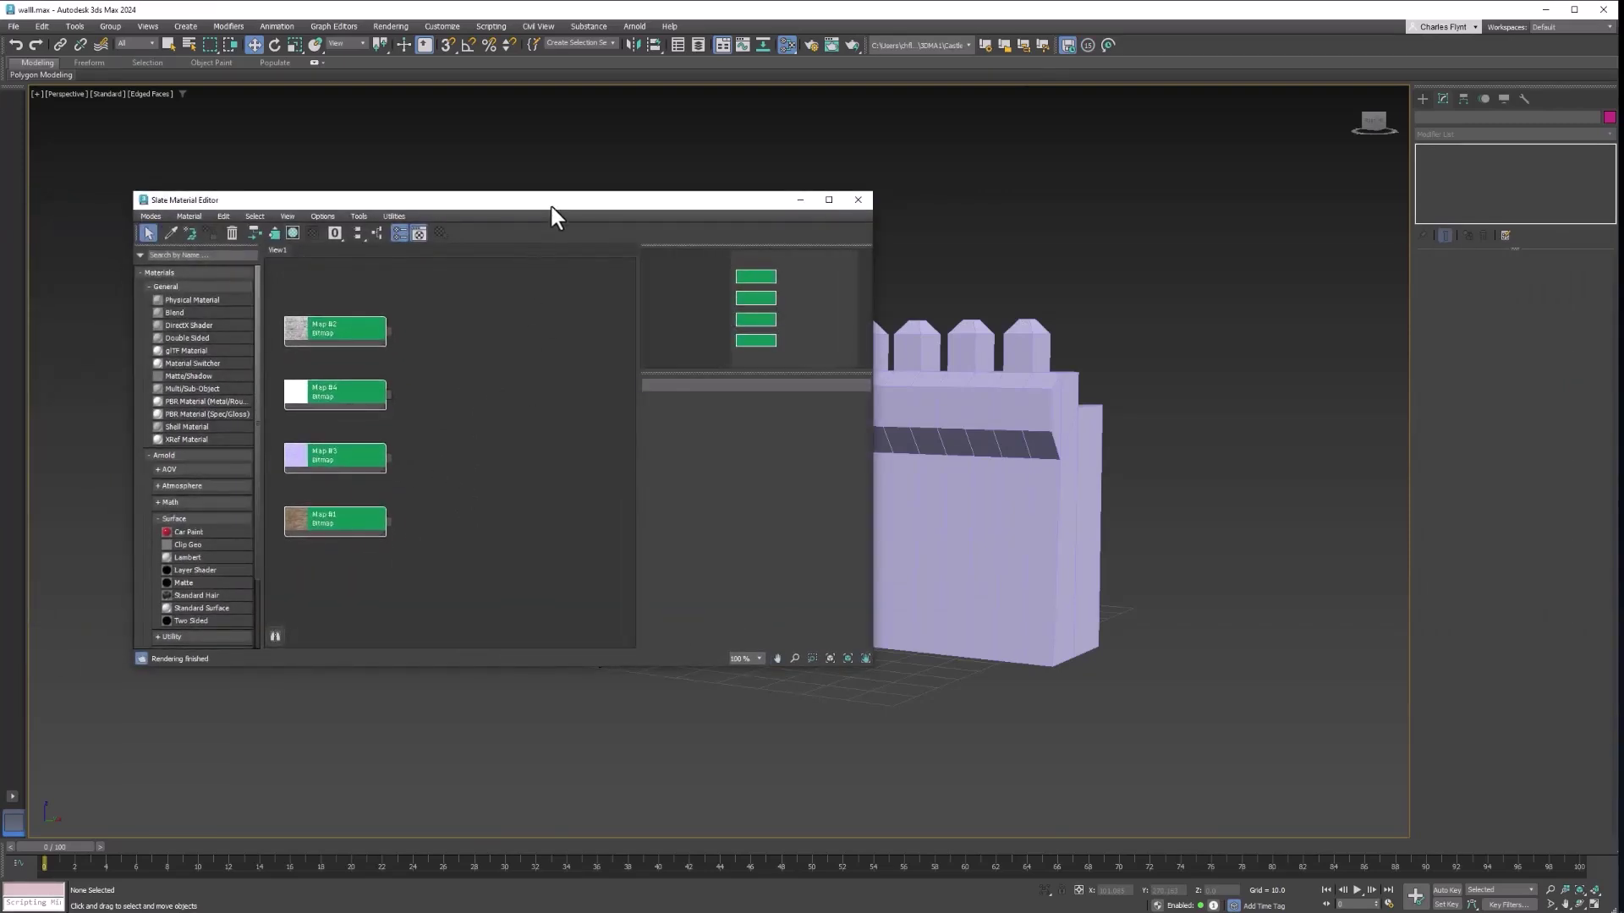
pyautogui.moveTo(551, 206); pyautogui.dragTo(527, 191)
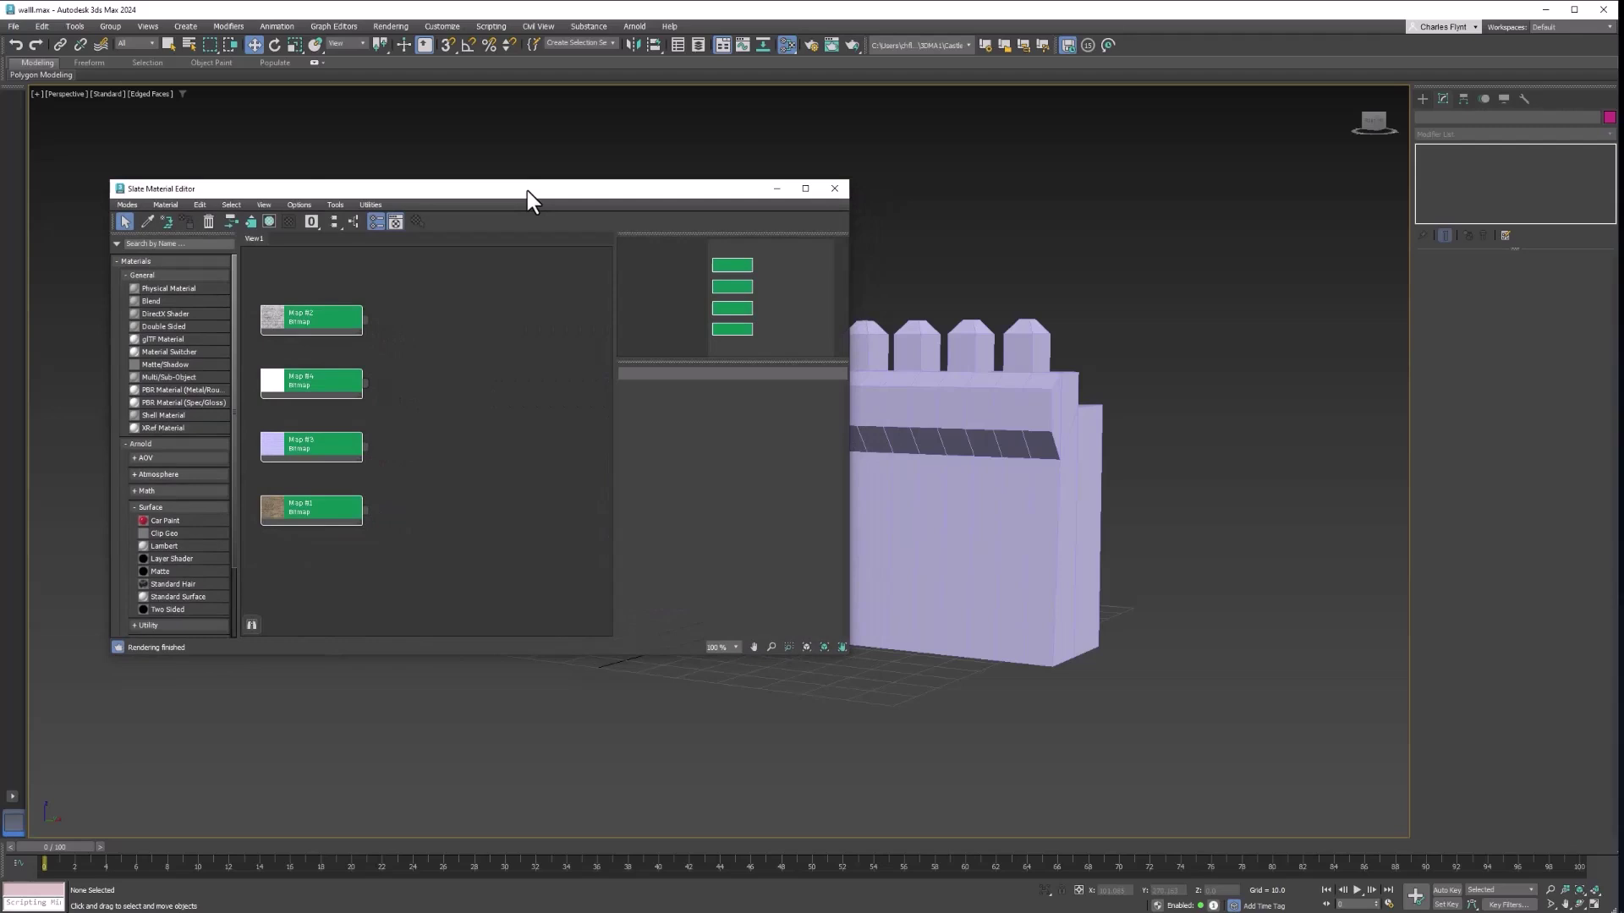
# - Add a Physical Material to View1 and name it Wall01
pyautogui.click(137, 290)
pyautogui.moveTo(530, 269); pyautogui.dragTo(531, 272)
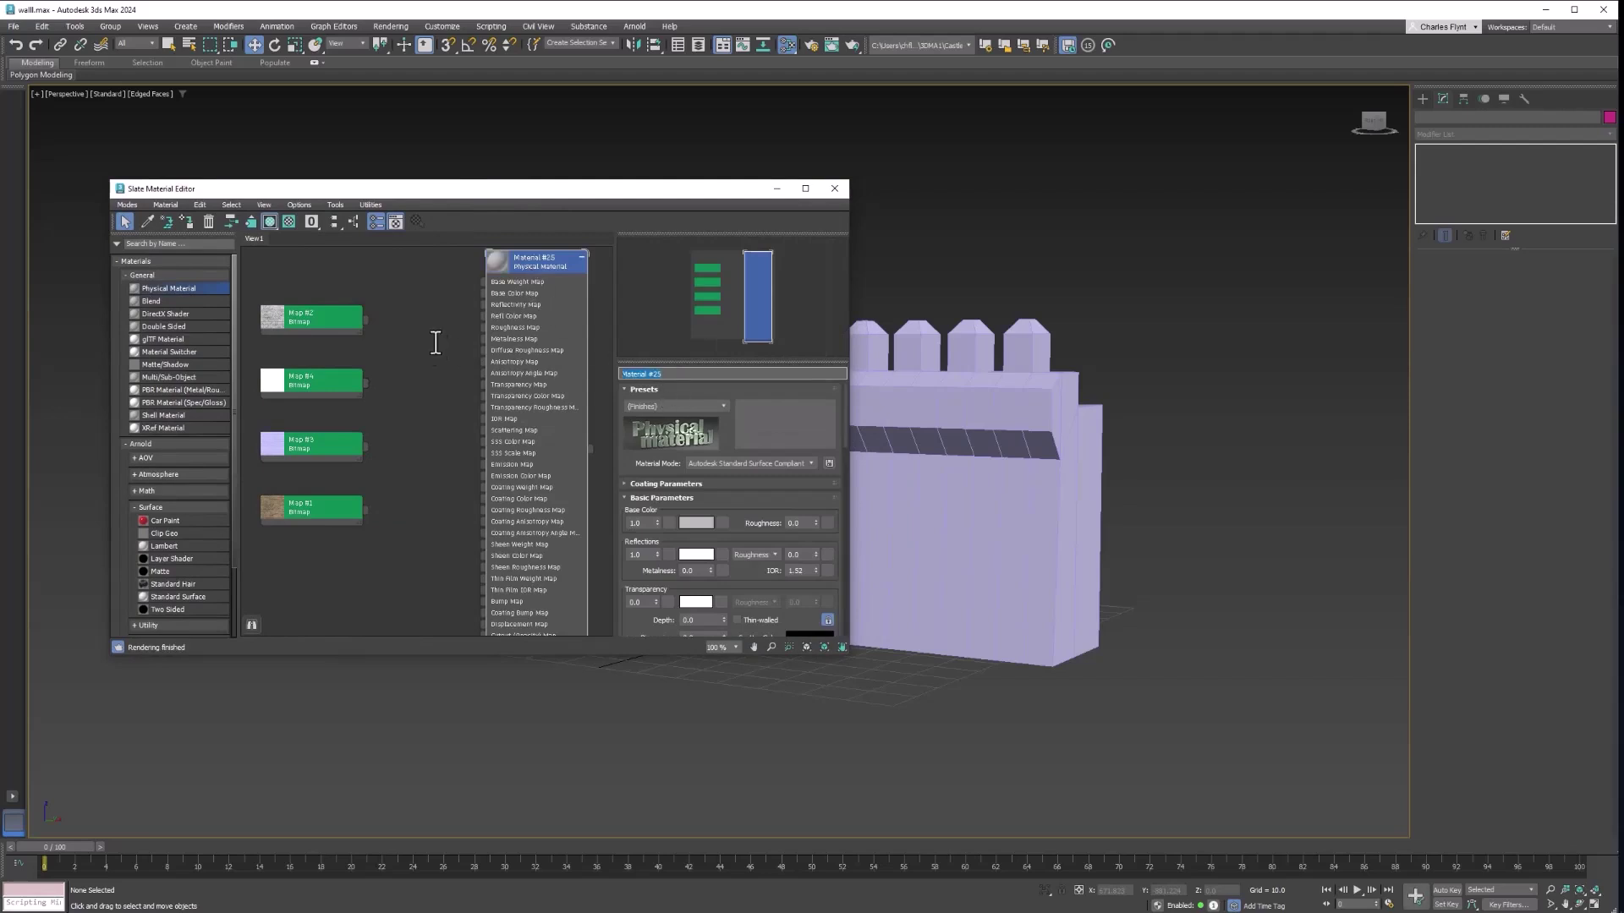
pyautogui.write('w')
pyautogui.press('Return')
# - Rearrange the bitmap nodes with Map #1 on top and show its bitmap settings
pyautogui.moveTo(333, 326); pyautogui.dragTo(337, 322)
pyautogui.moveTo(338, 392); pyautogui.dragTo(355, 386)
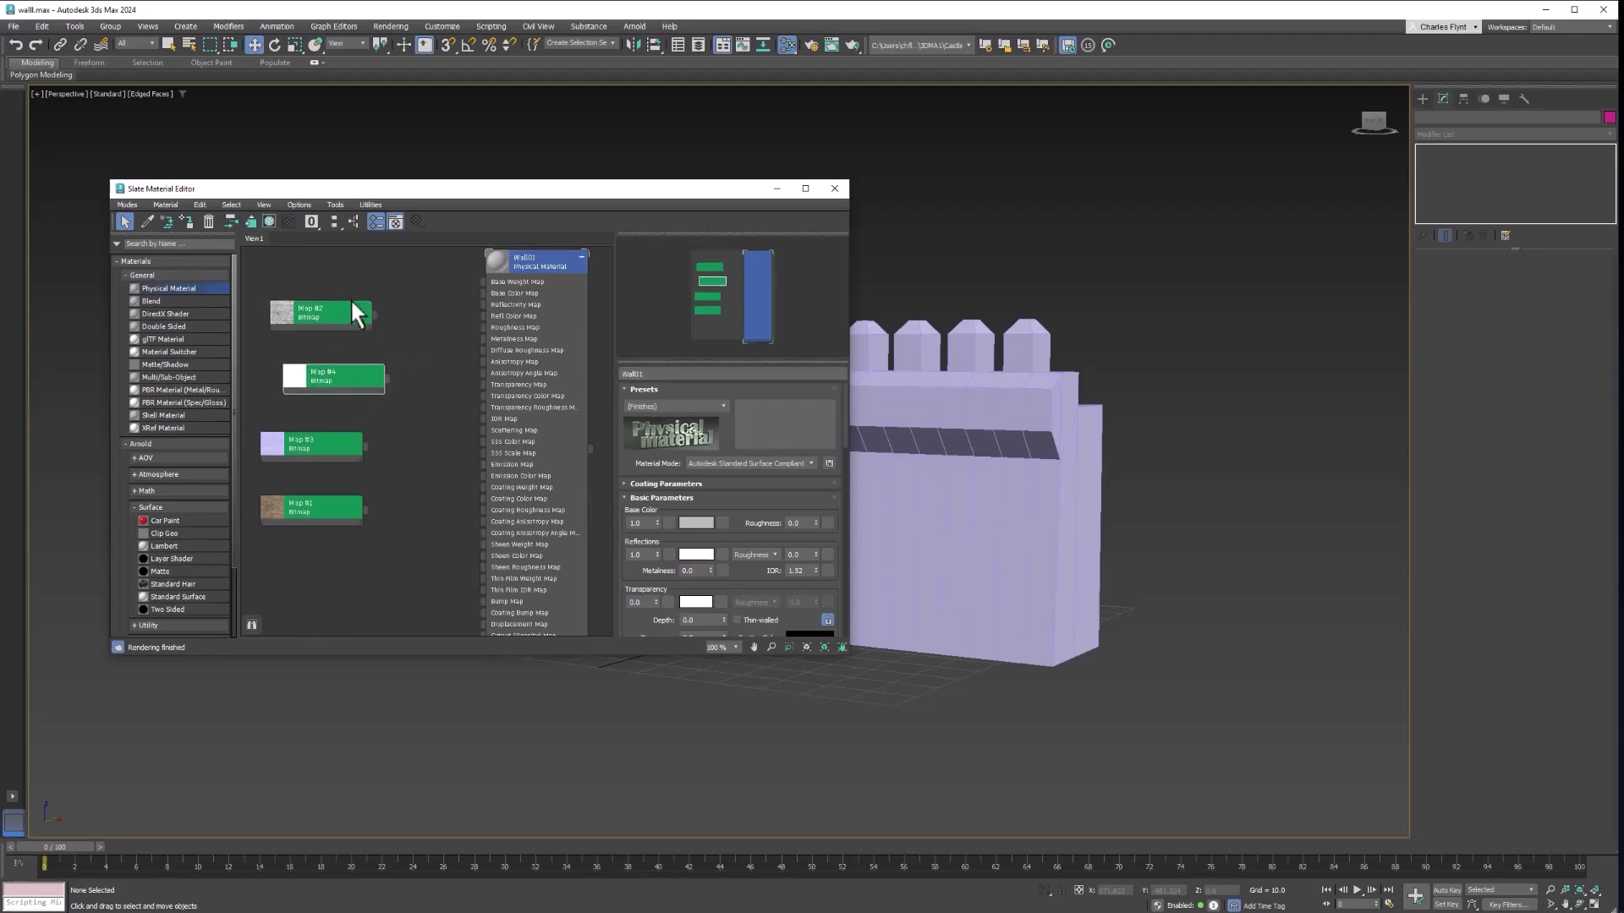
pyautogui.moveTo(338, 504); pyautogui.dragTo(349, 260)
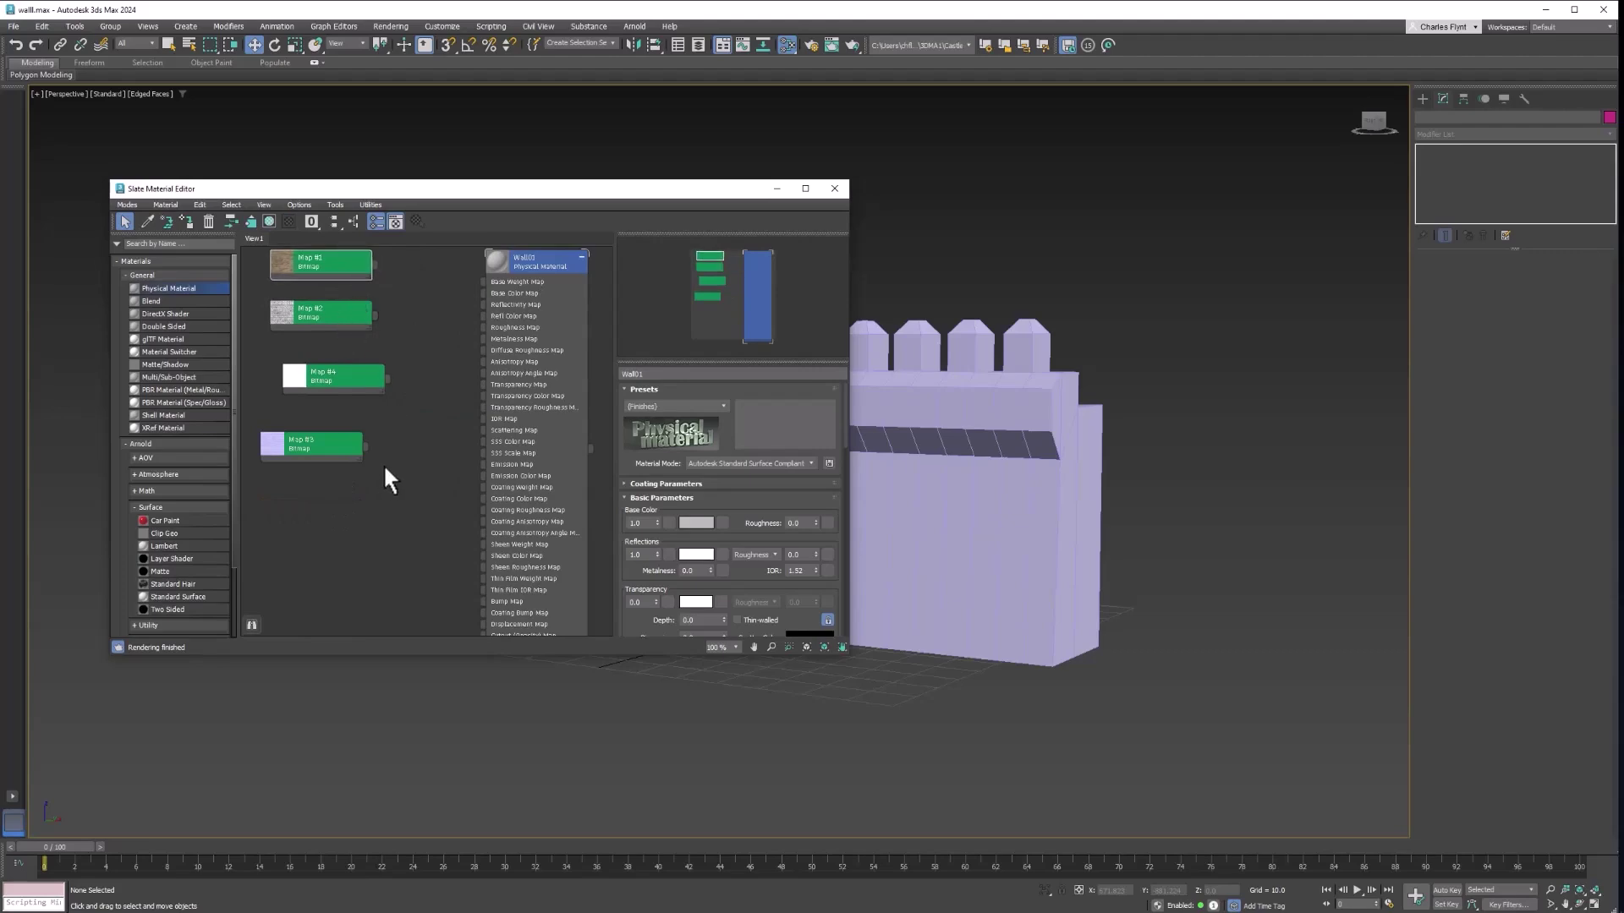
pyautogui.doubleClick(322, 258)
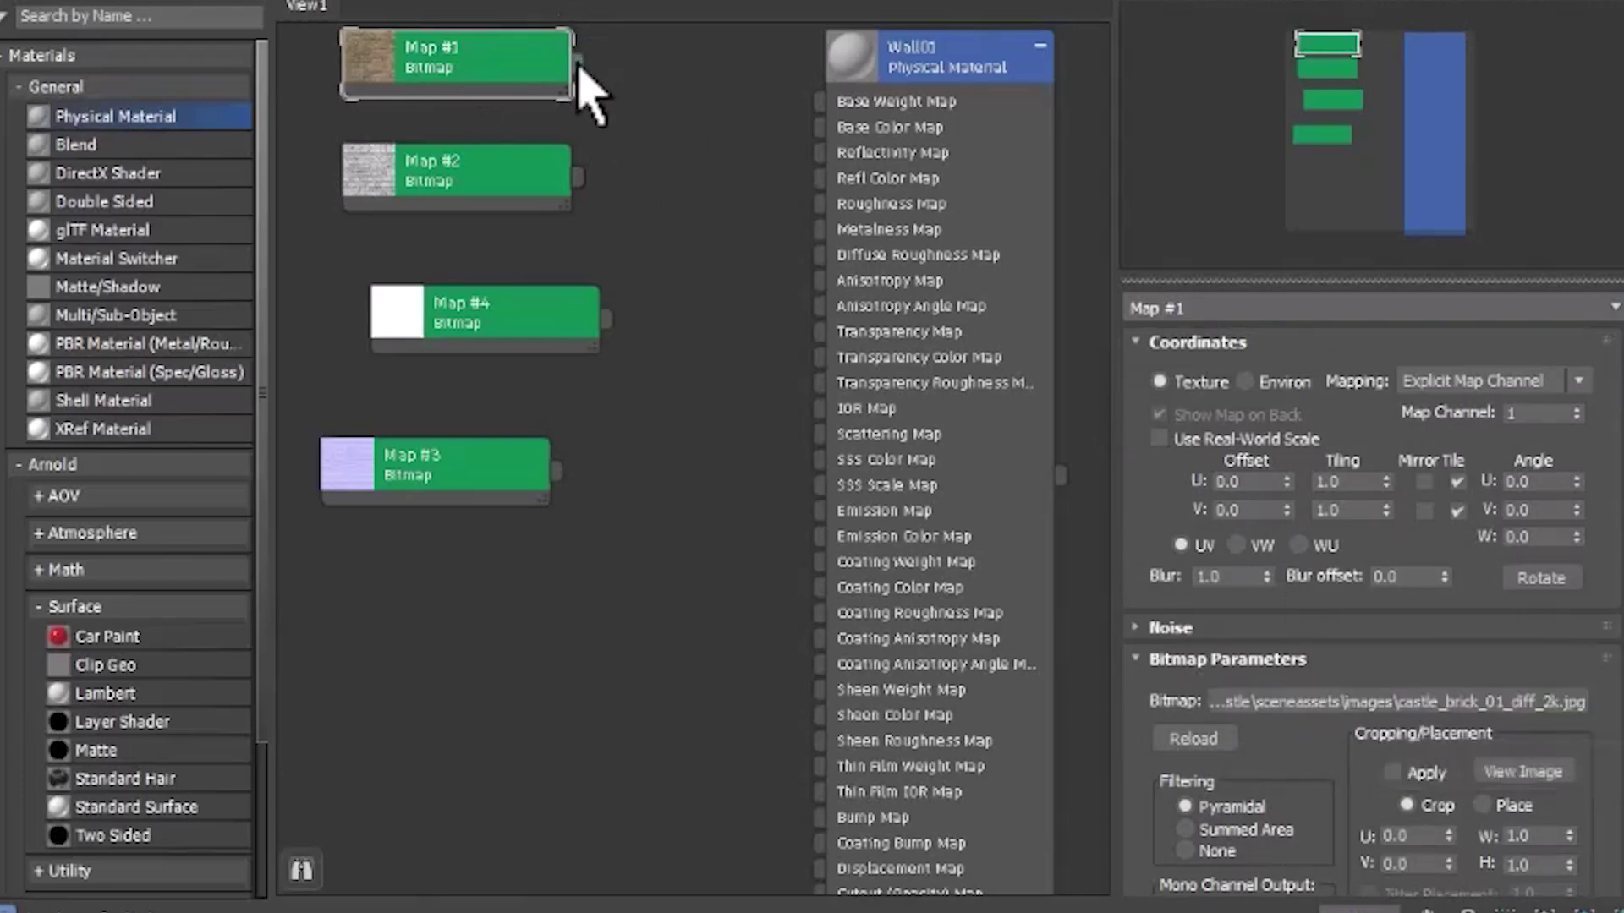
# - Wire Map #1 into Wall01's Base Color Map and the displacement PNG (Map #2) into Displacement Map
pyautogui.moveTo(578, 64); pyautogui.dragTo(819, 127)
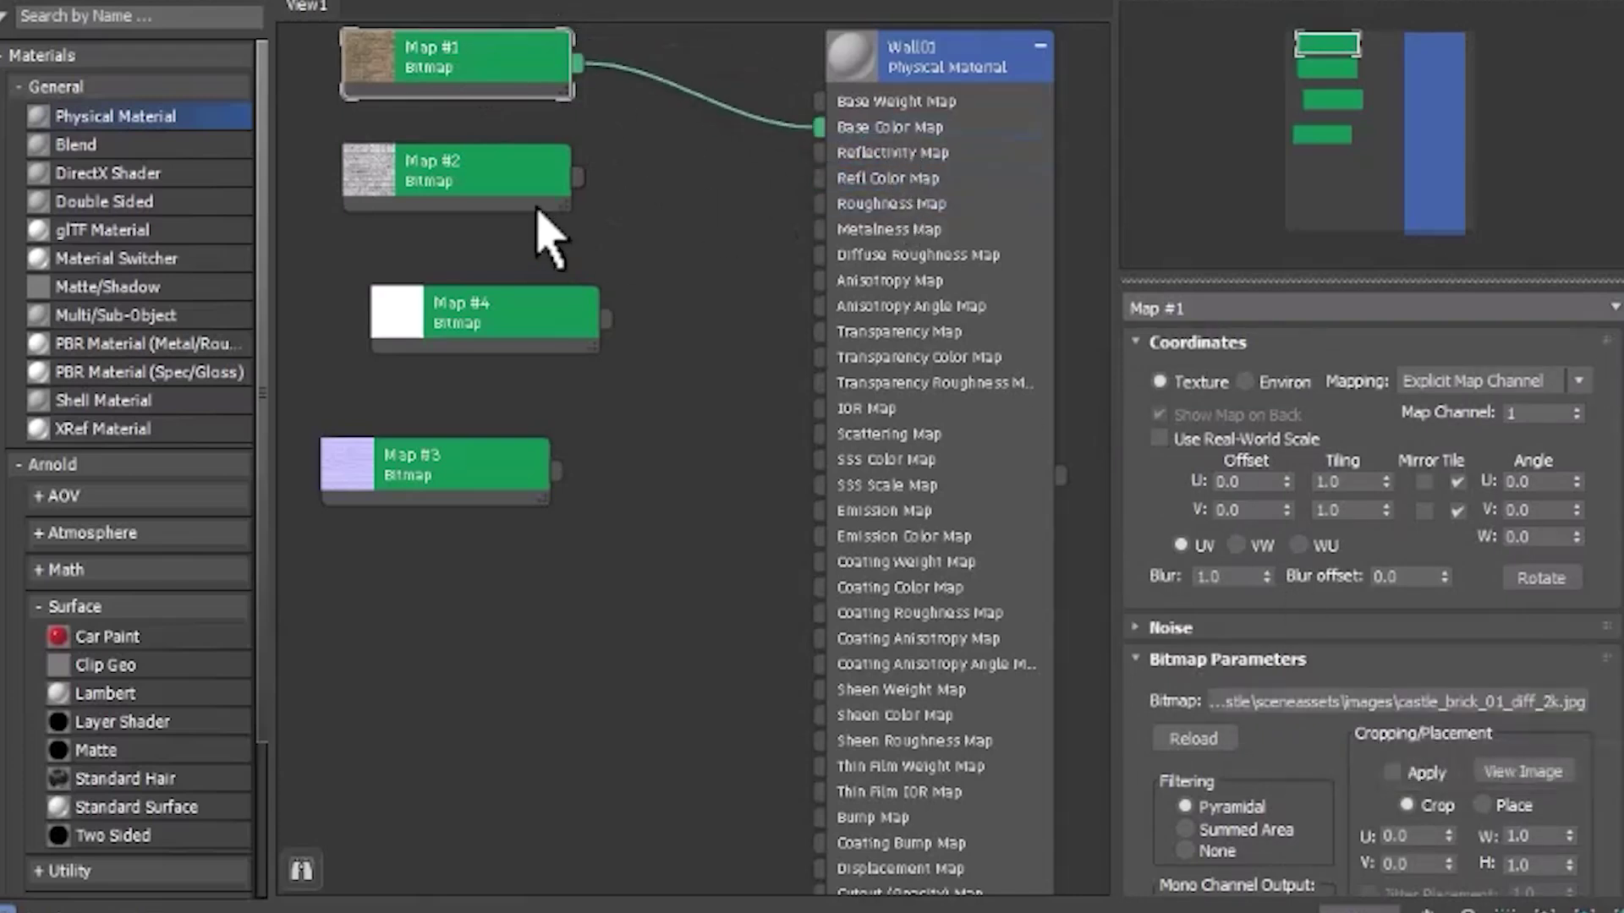
pyautogui.click(485, 166)
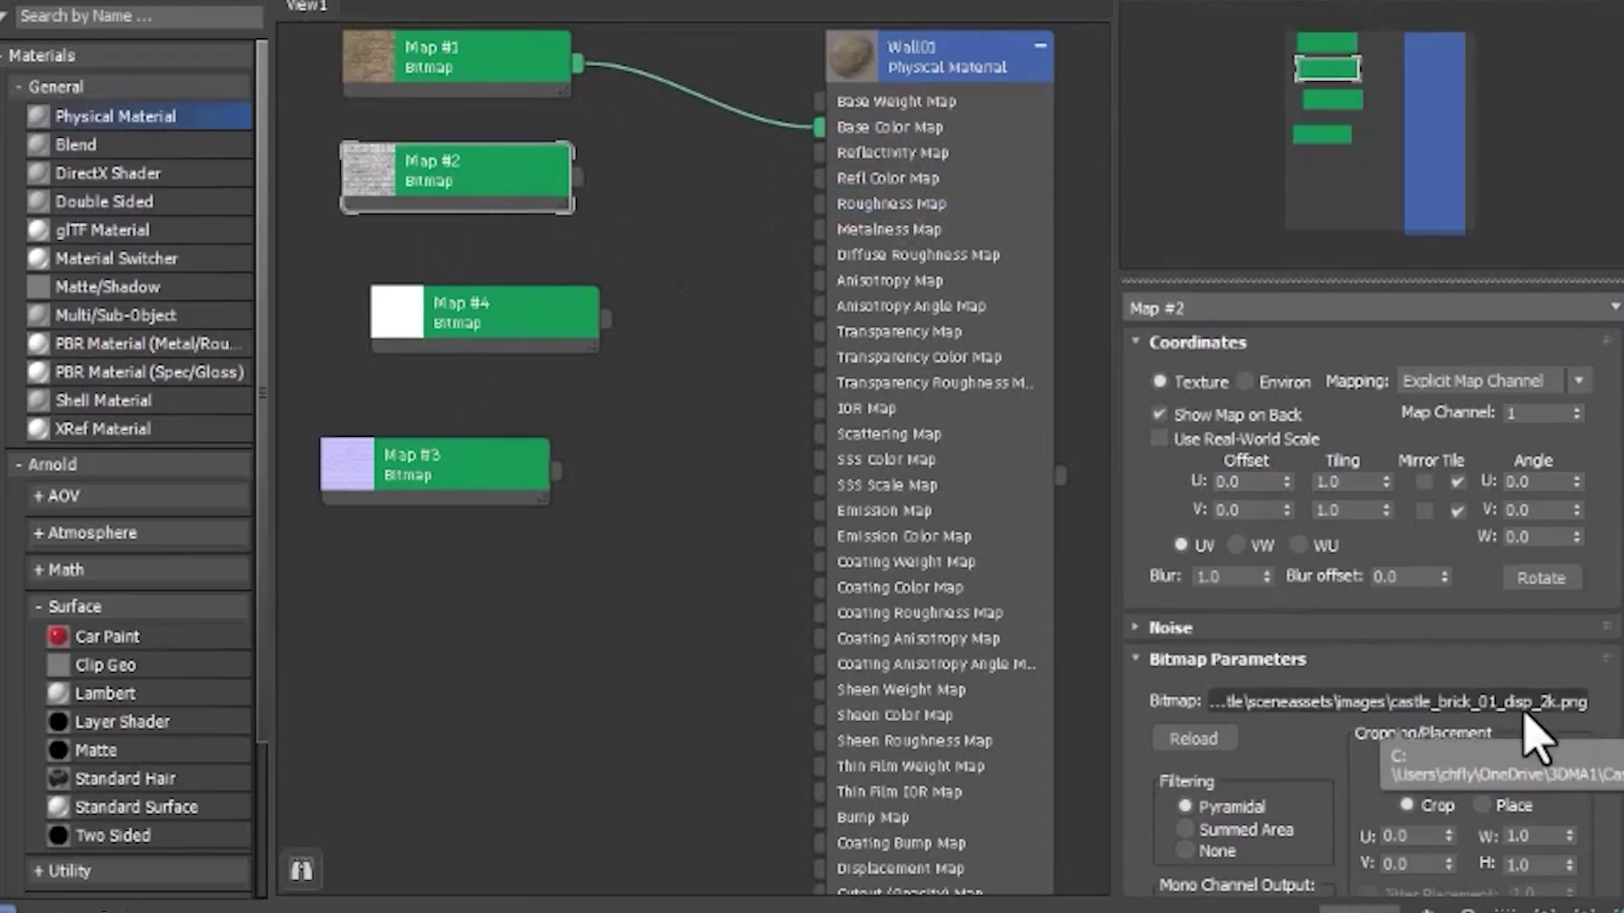
pyautogui.moveTo(524, 202); pyautogui.dragTo(581, 823)
pyautogui.moveTo(682, 645); pyautogui.dragTo(696, 508, button='middle')
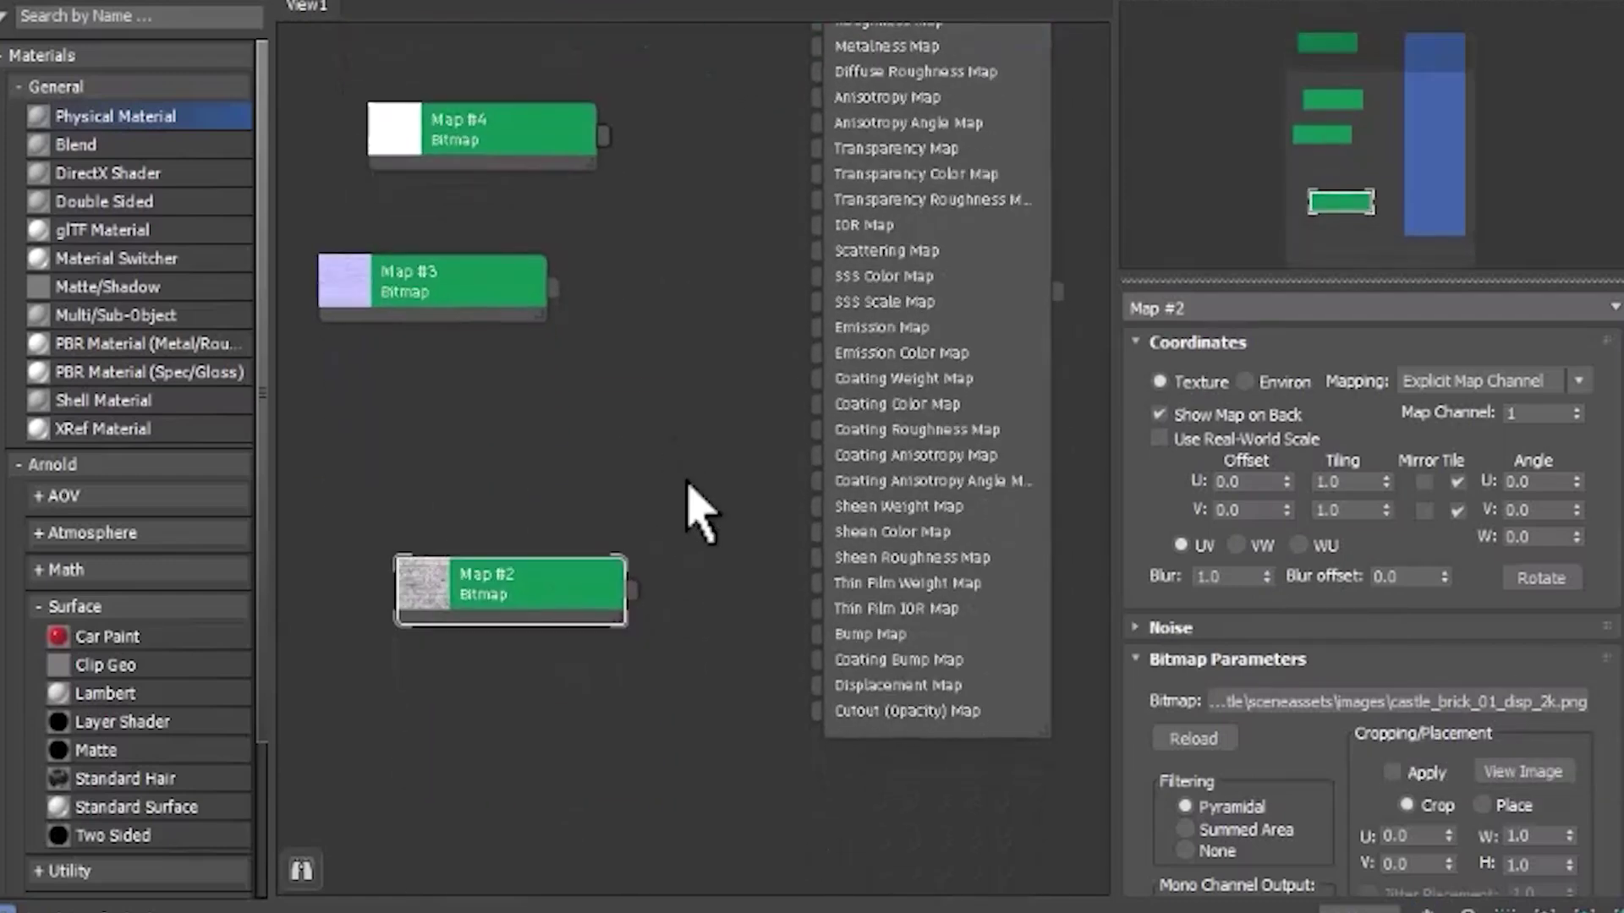
pyautogui.moveTo(633, 590); pyautogui.dragTo(833, 685)
# - Move Map #2 and Map #3 lower, bringing Wall01's Bump Map input into view
pyautogui.moveTo(554, 600); pyautogui.dragTo(554, 743)
pyautogui.moveTo(428, 308); pyautogui.dragTo(431, 600)
pyautogui.moveTo(626, 563); pyautogui.dragTo(664, 474, button='middle')
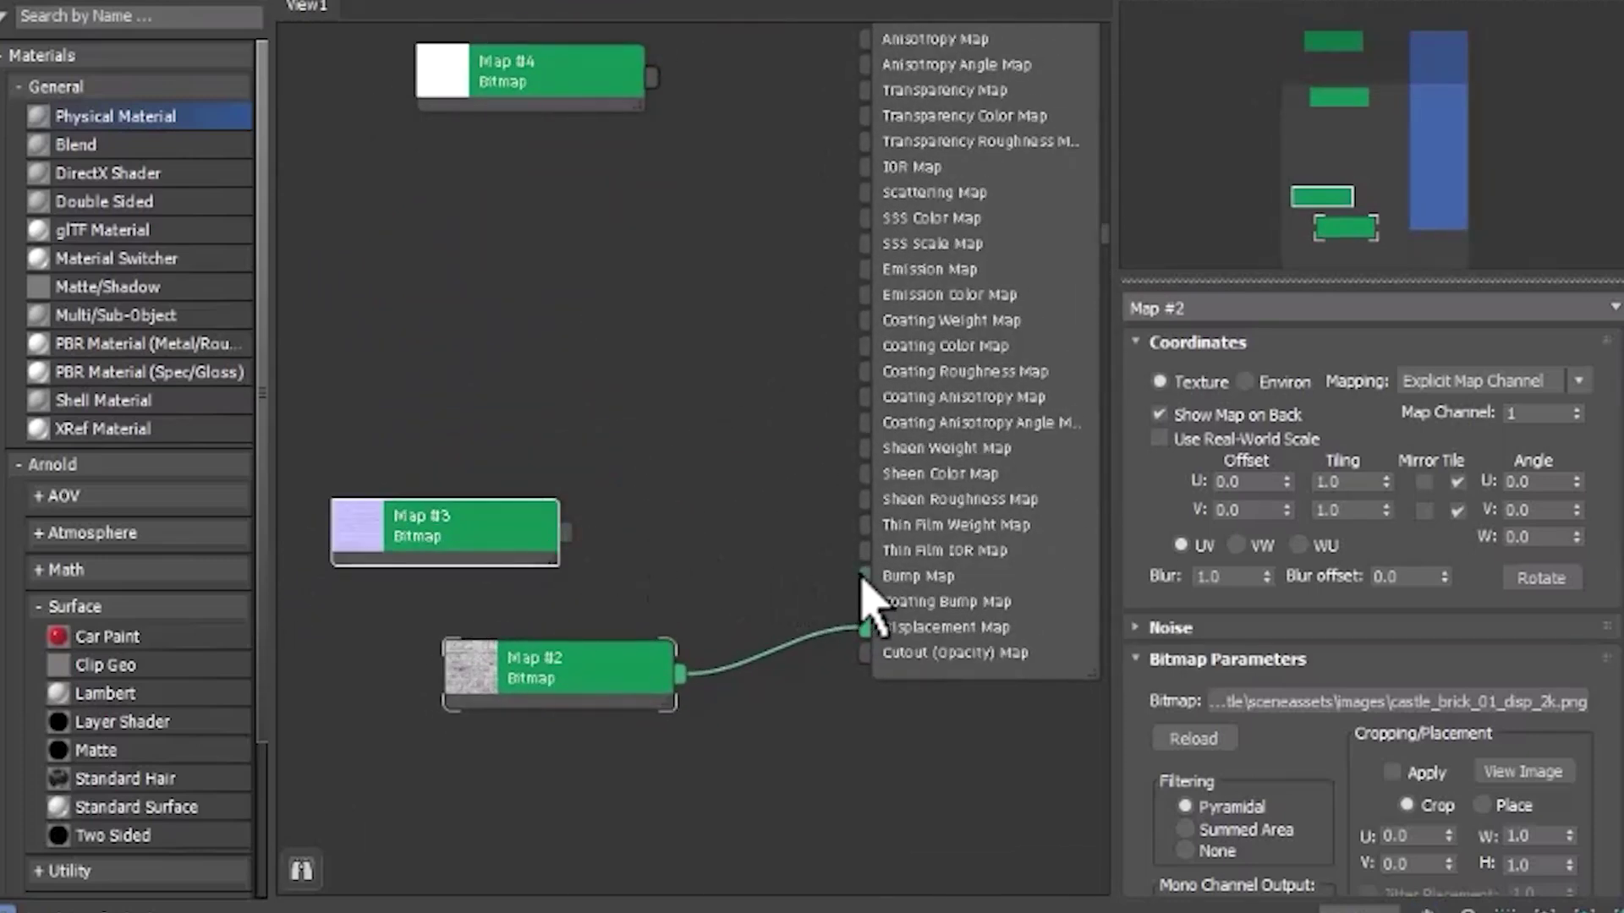
pyautogui.moveTo(734, 601); pyautogui.dragTo(823, 595, button='middle')
pyautogui.moveTo(580, 562); pyautogui.dragTo(471, 584)
pyautogui.moveTo(658, 562); pyautogui.dragTo(618, 530, button='middle')
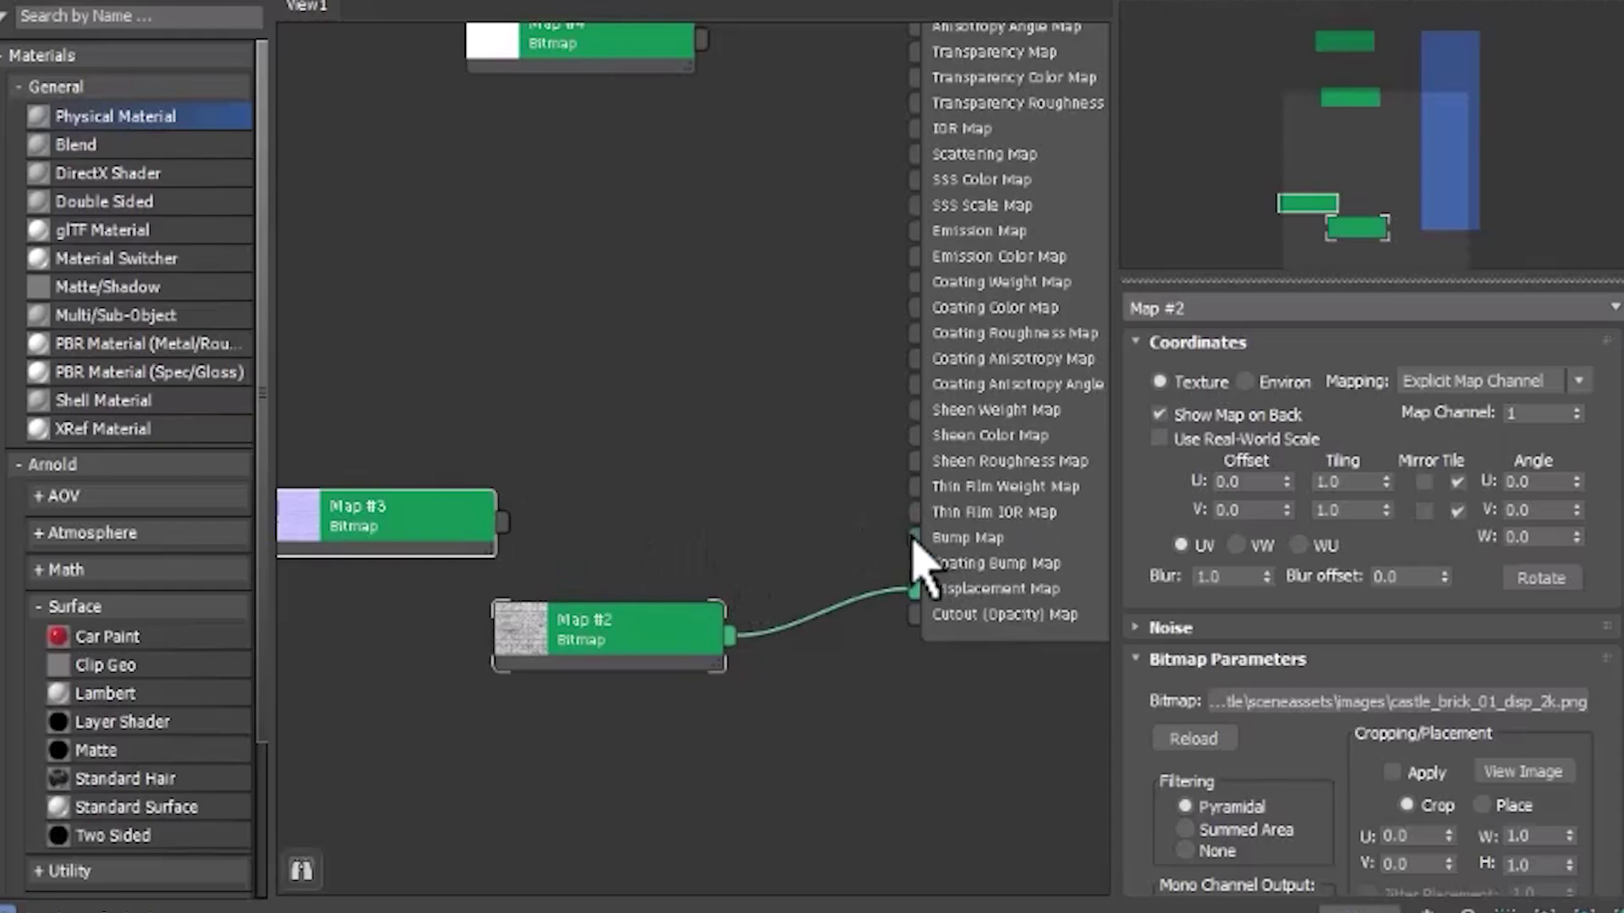
# - Create a Normal Bump map on Wall01's Bump Map and feed Map #3's nor_gl texture into it
pyautogui.moveTo(916, 541); pyautogui.dragTo(810, 426)
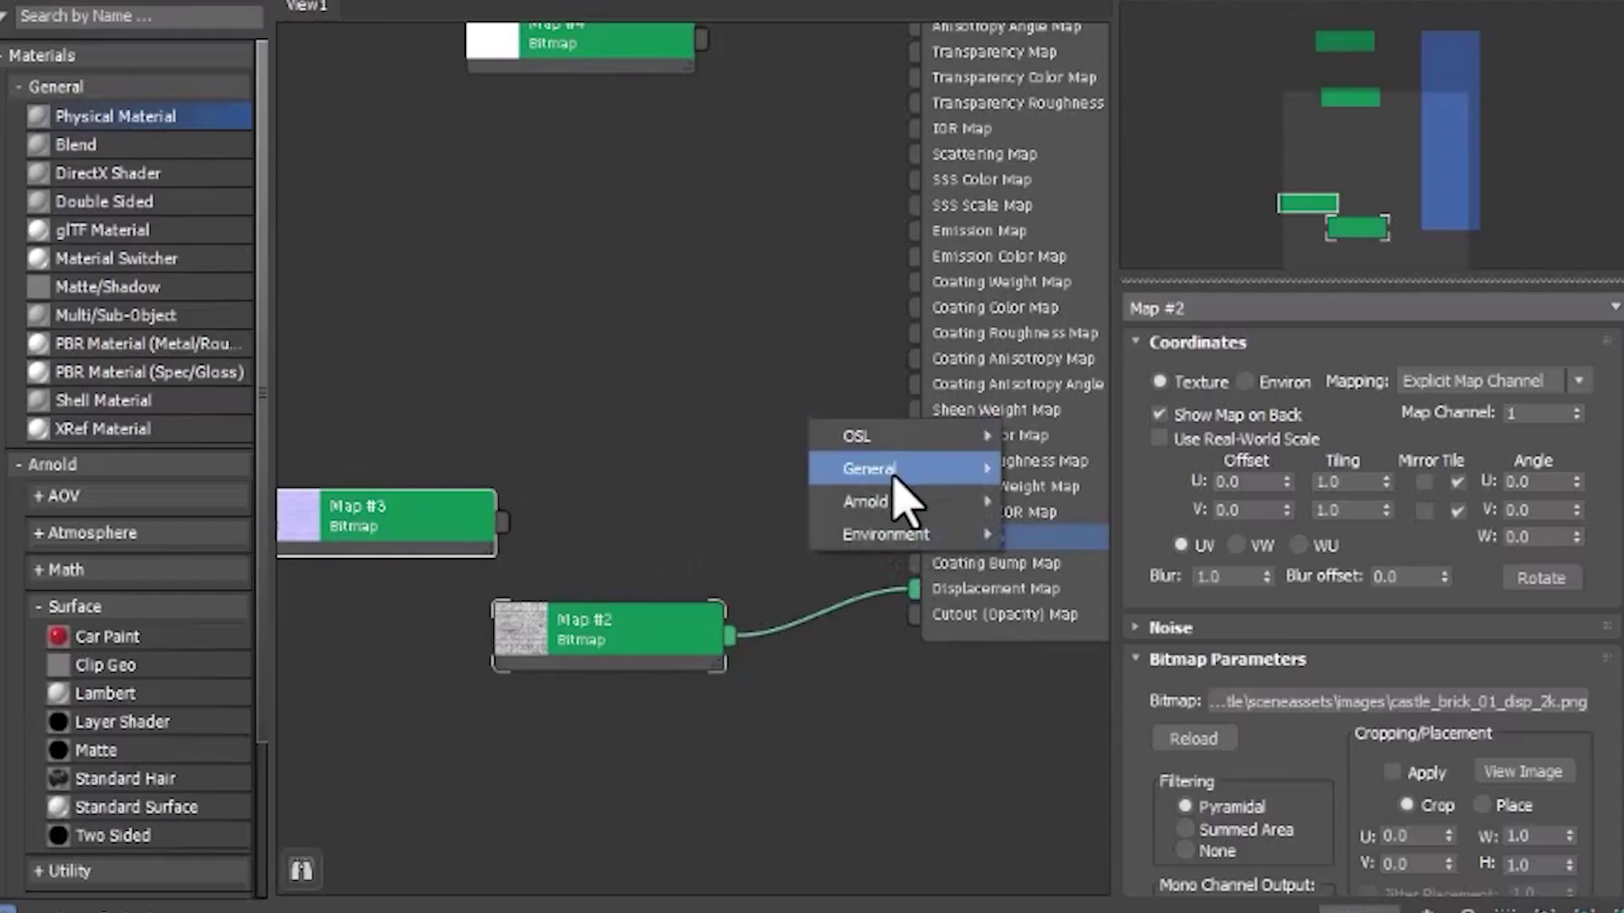
pyautogui.moveTo(880, 471)
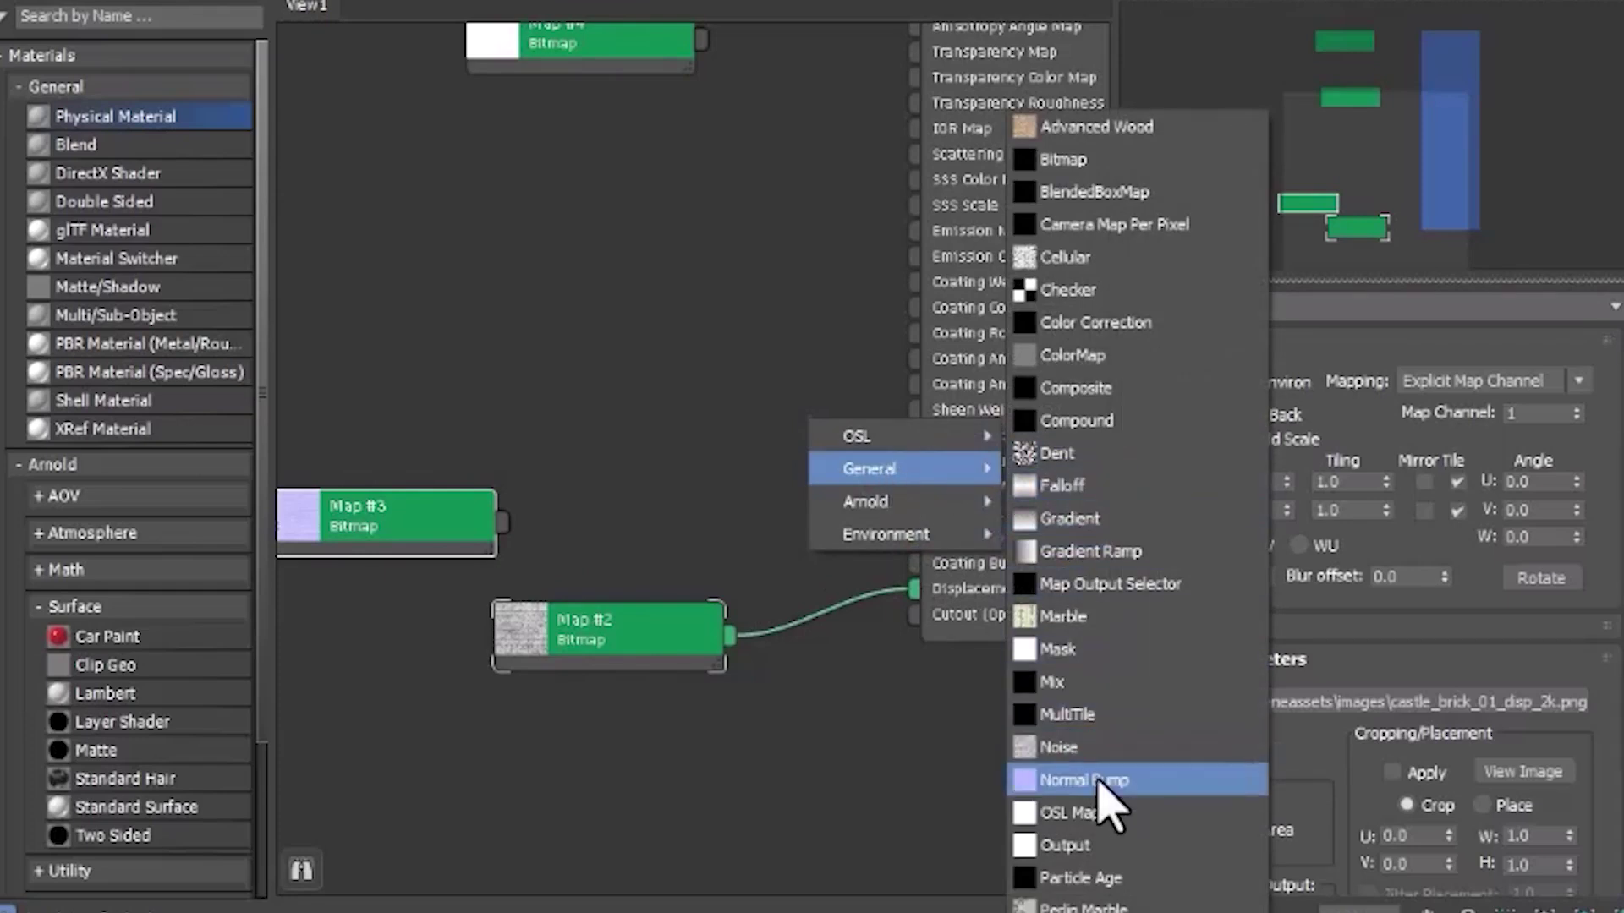
pyautogui.click(1131, 783)
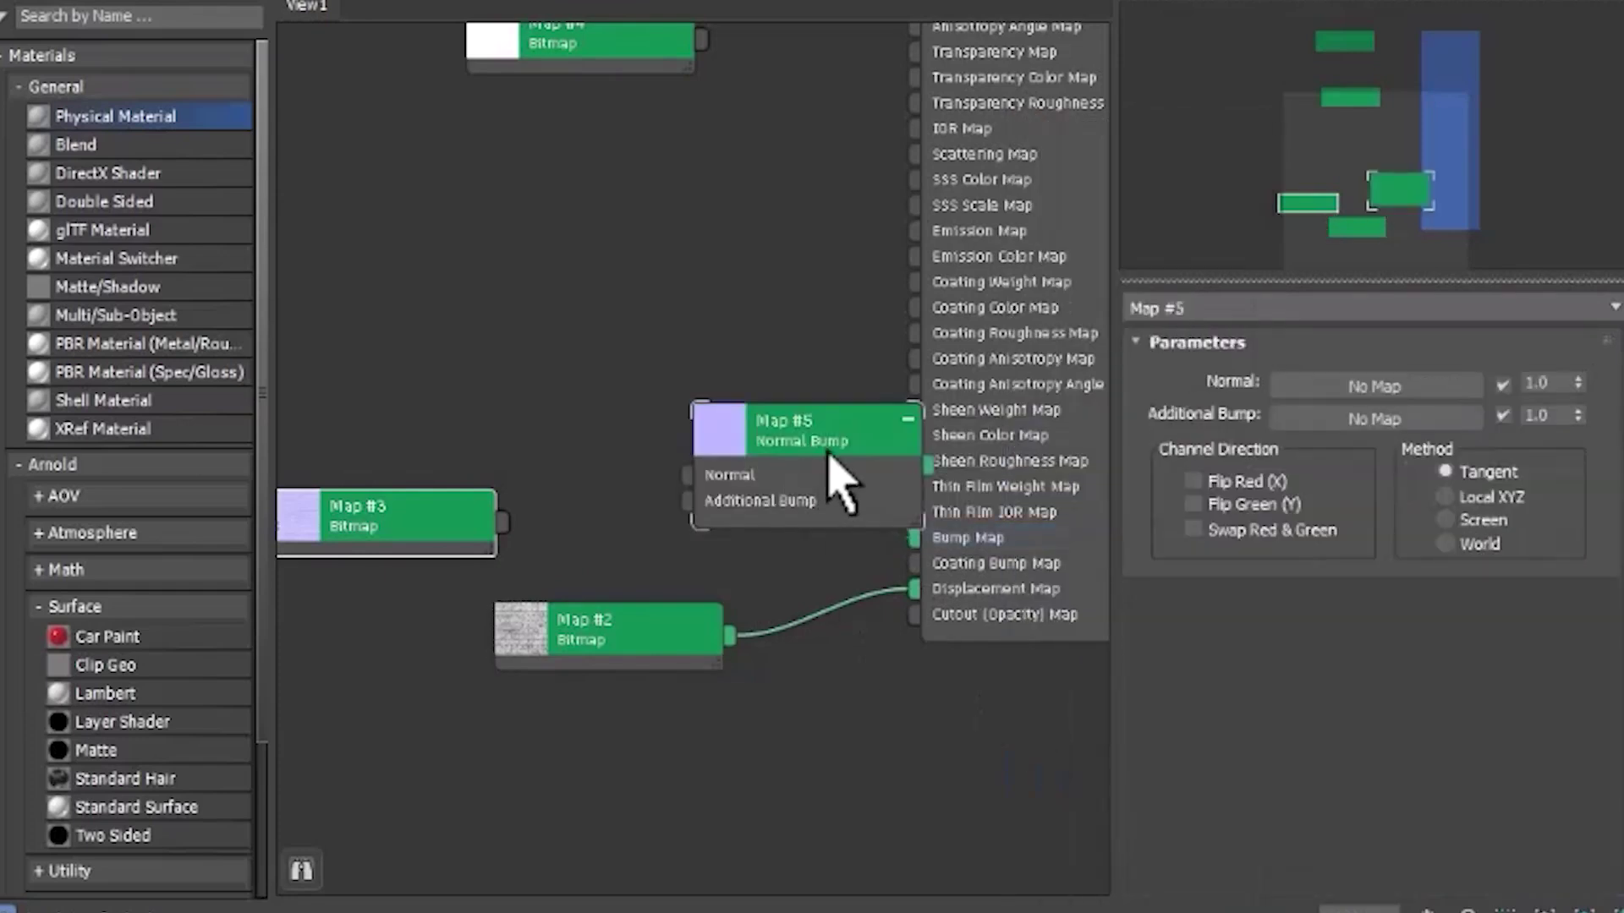
pyautogui.moveTo(826, 471); pyautogui.dragTo(717, 496)
pyautogui.moveTo(504, 522); pyautogui.dragTo(596, 511)
pyautogui.moveTo(729, 404); pyautogui.dragTo(750, 446, button='middle')
# - Wire the castle_brick_01_rough_2k.exr bitmap (Map #4) into Wall01's Roughness Map socket
pyautogui.click(617, 394)
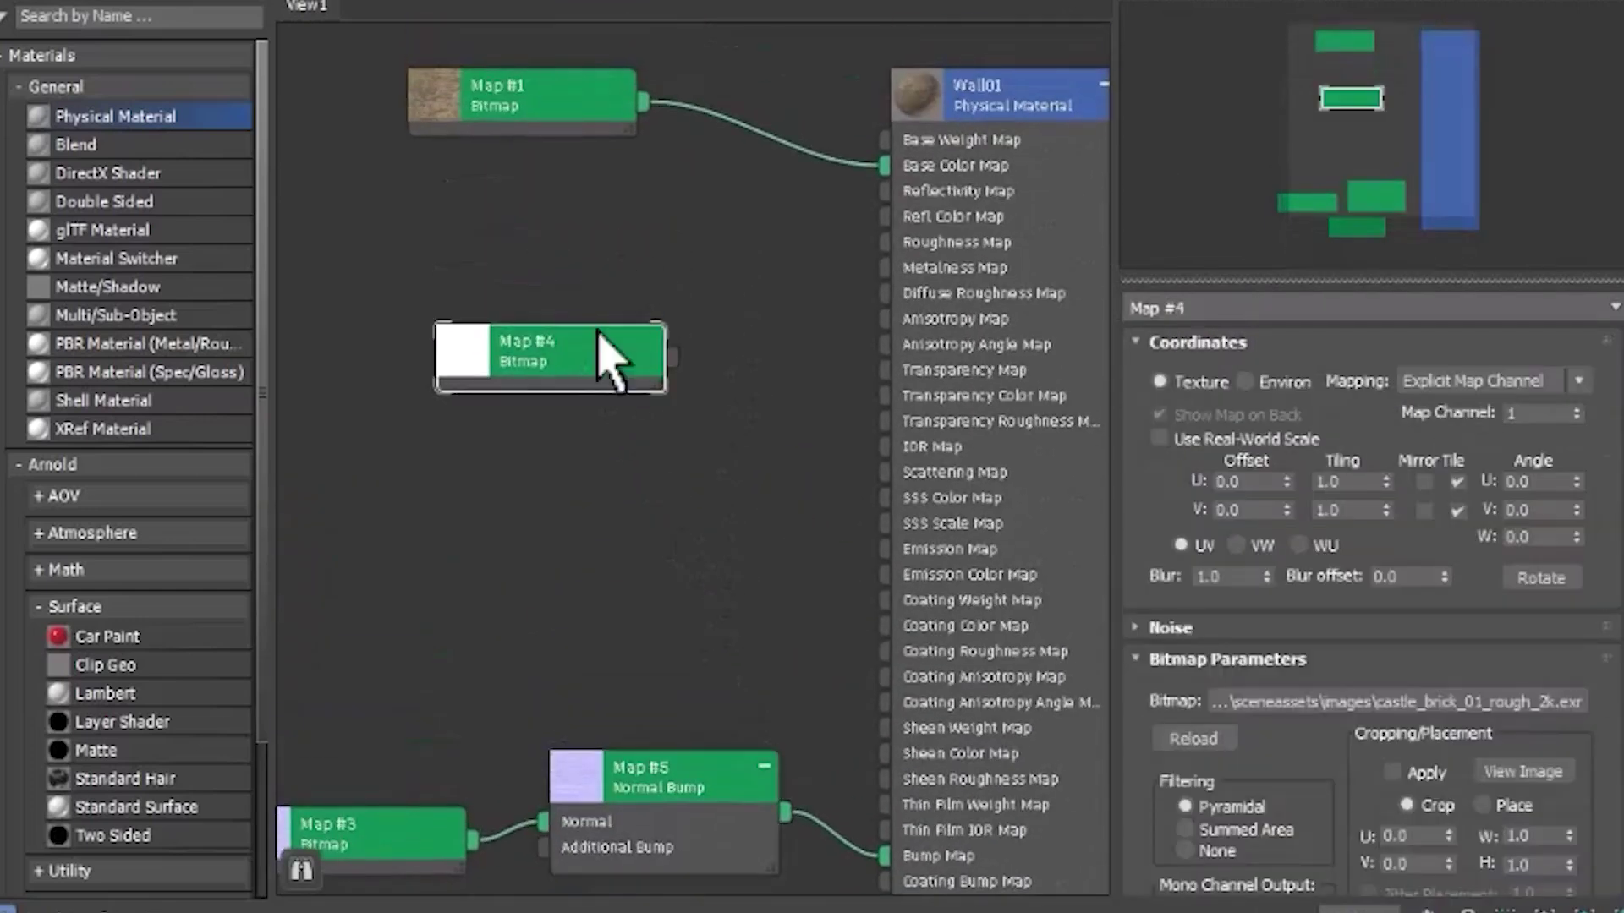
pyautogui.moveTo(598, 391); pyautogui.dragTo(610, 279)
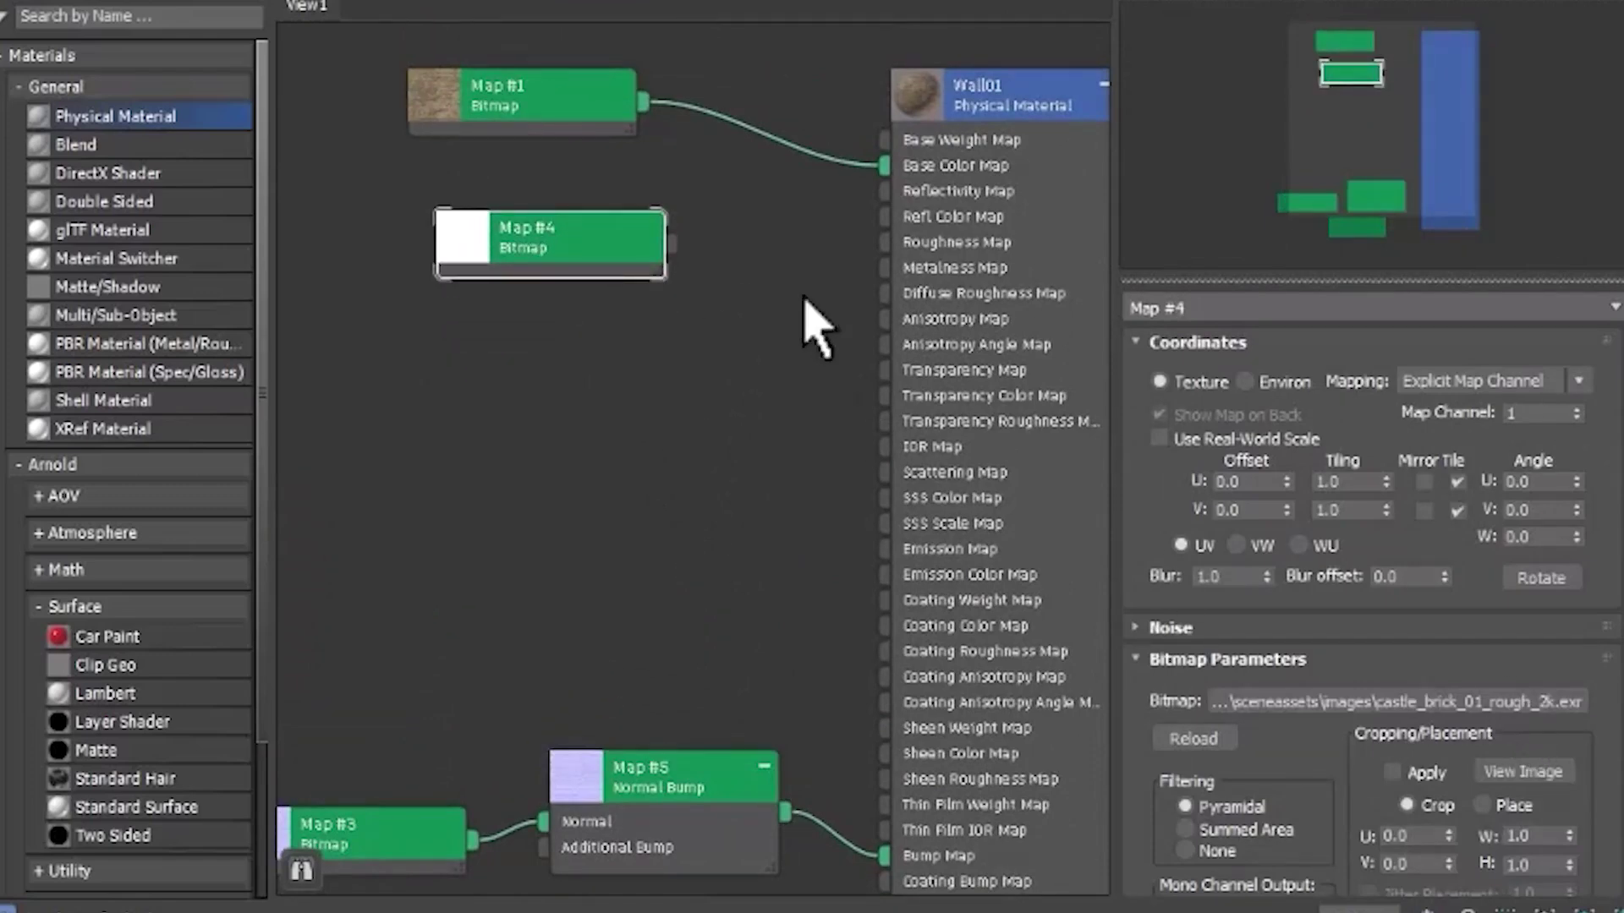
pyautogui.moveTo(797, 308); pyautogui.dragTo(650, 362, button='middle')
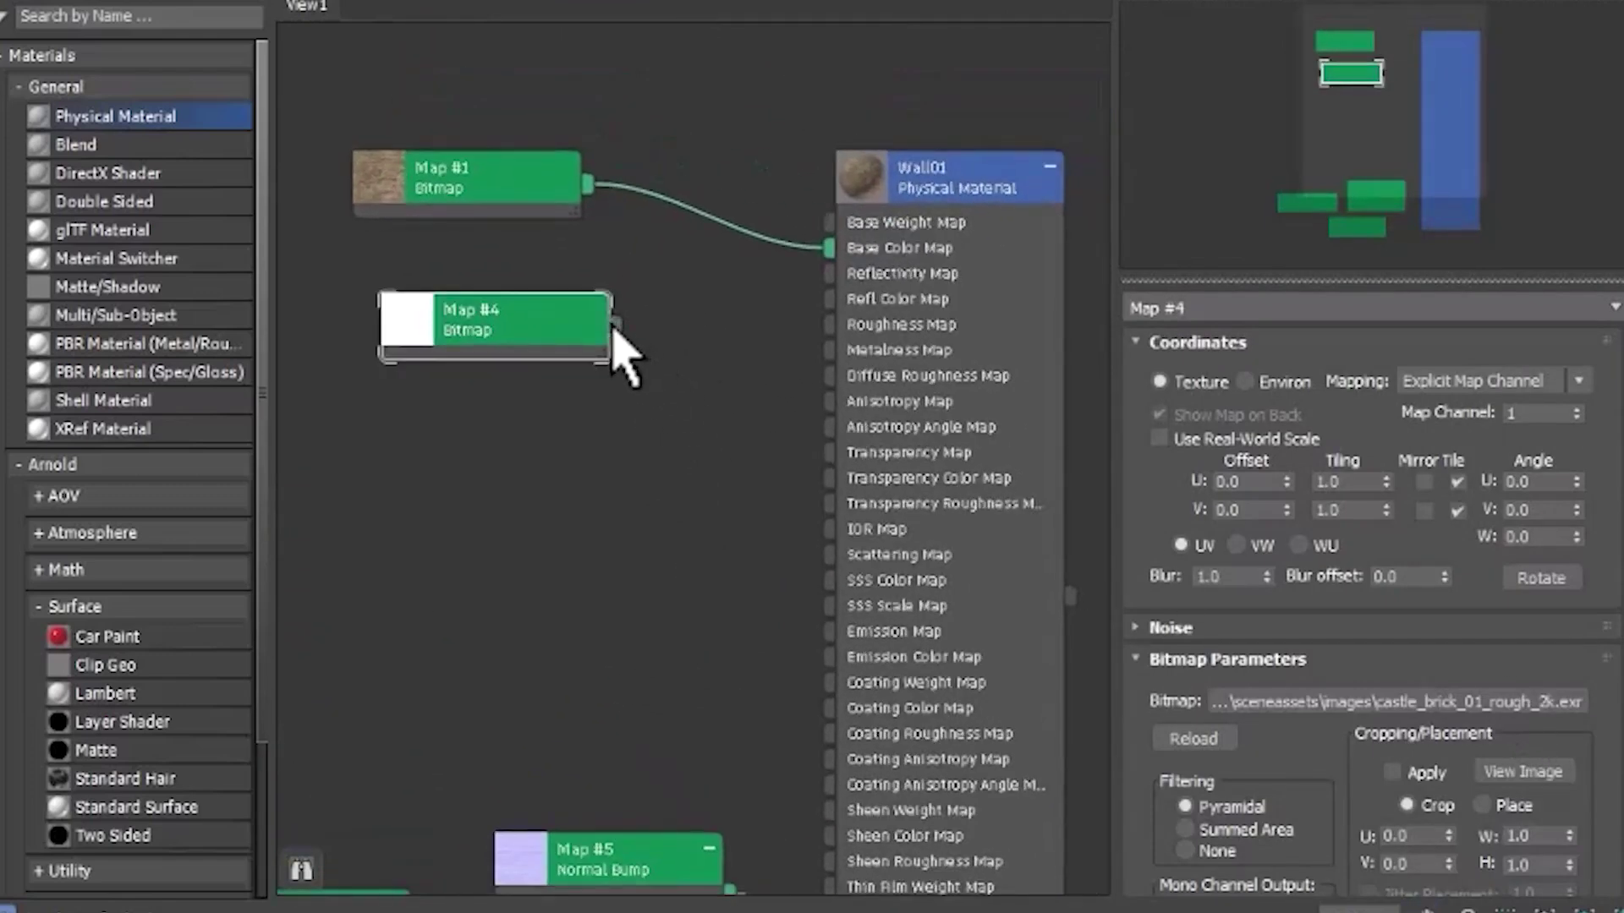
pyautogui.moveTo(616, 327); pyautogui.dragTo(843, 332)
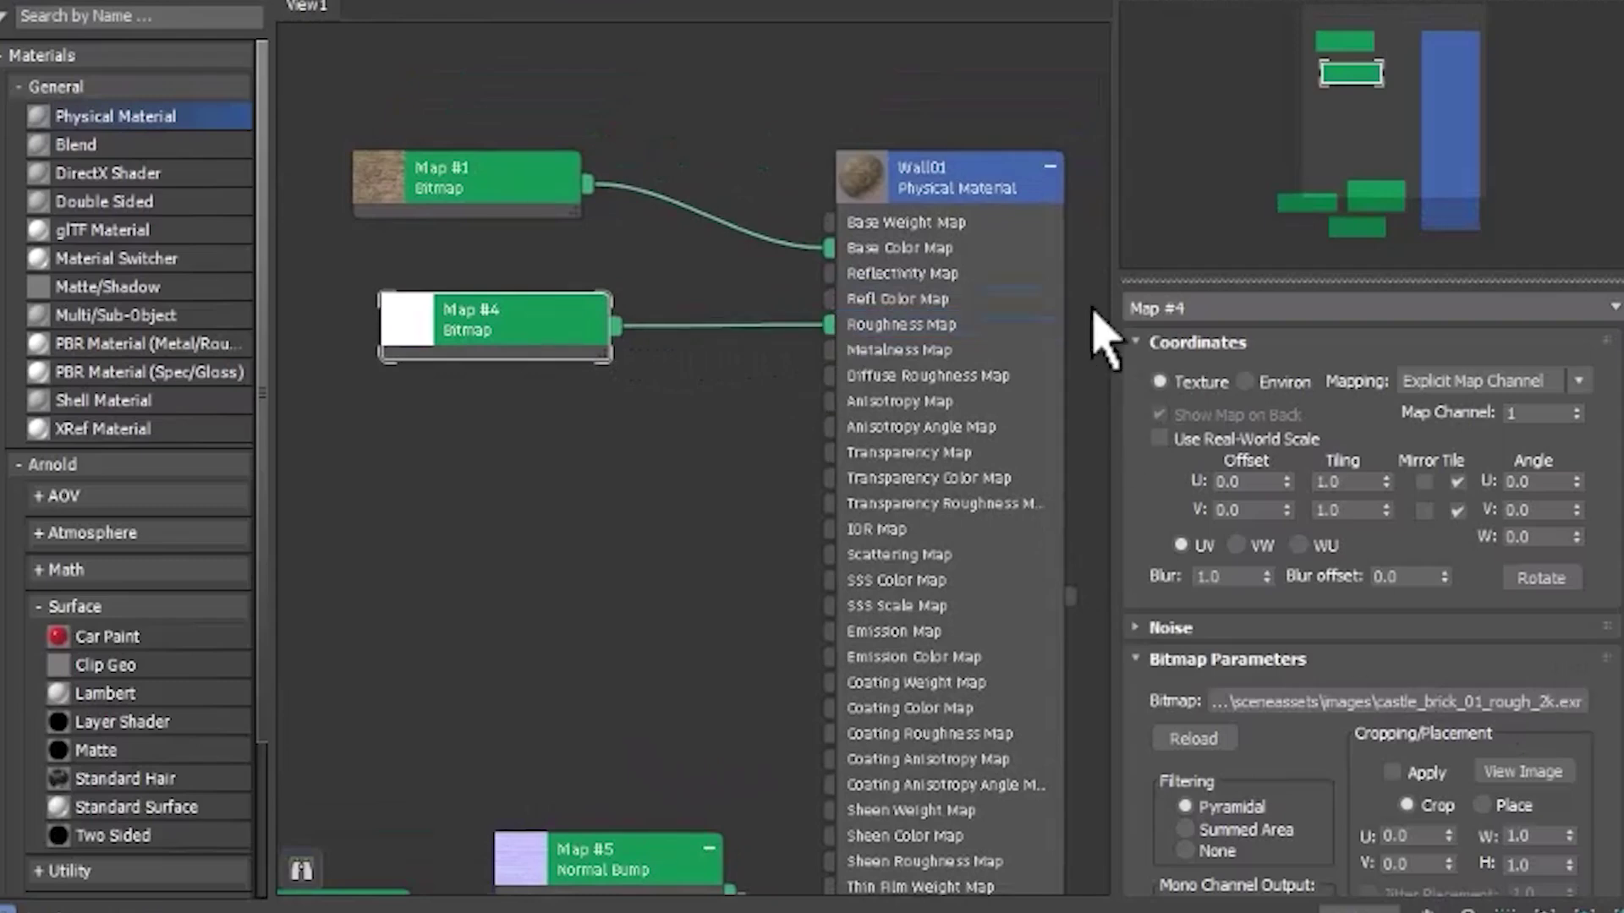
pyautogui.click(972, 181)
pyautogui.moveTo(1023, 415); pyautogui.dragTo(951, 326, button='middle')
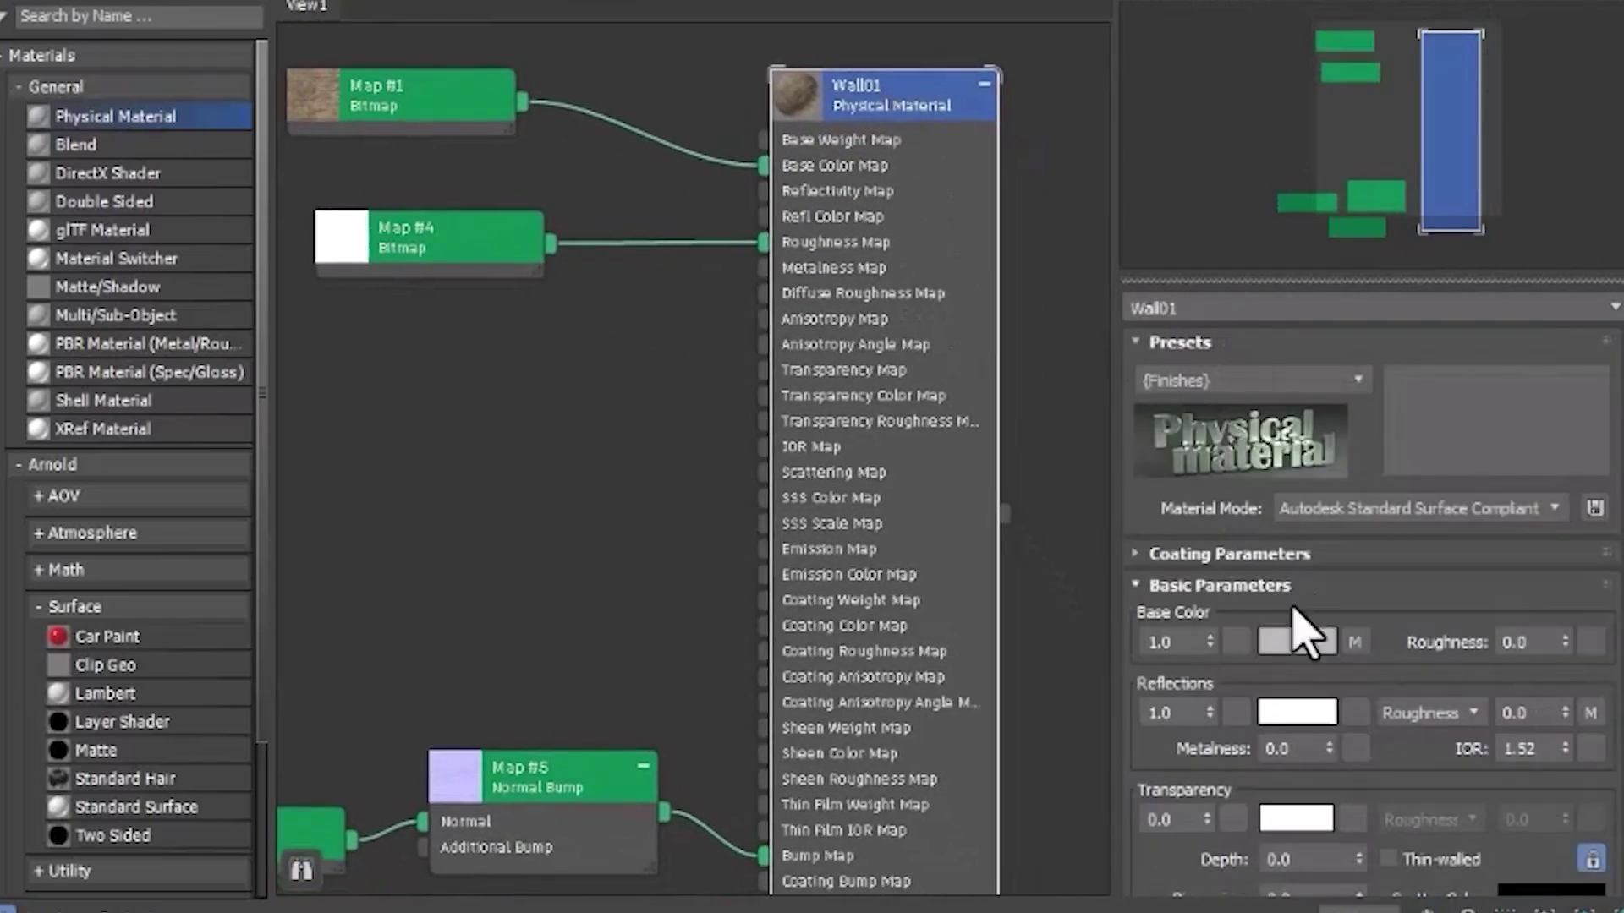
# - Set Wall01's Reflections weight to 0 and assign the material to the wall object
pyautogui.moveTo(1289, 681); pyautogui.dragTo(1283, 643)
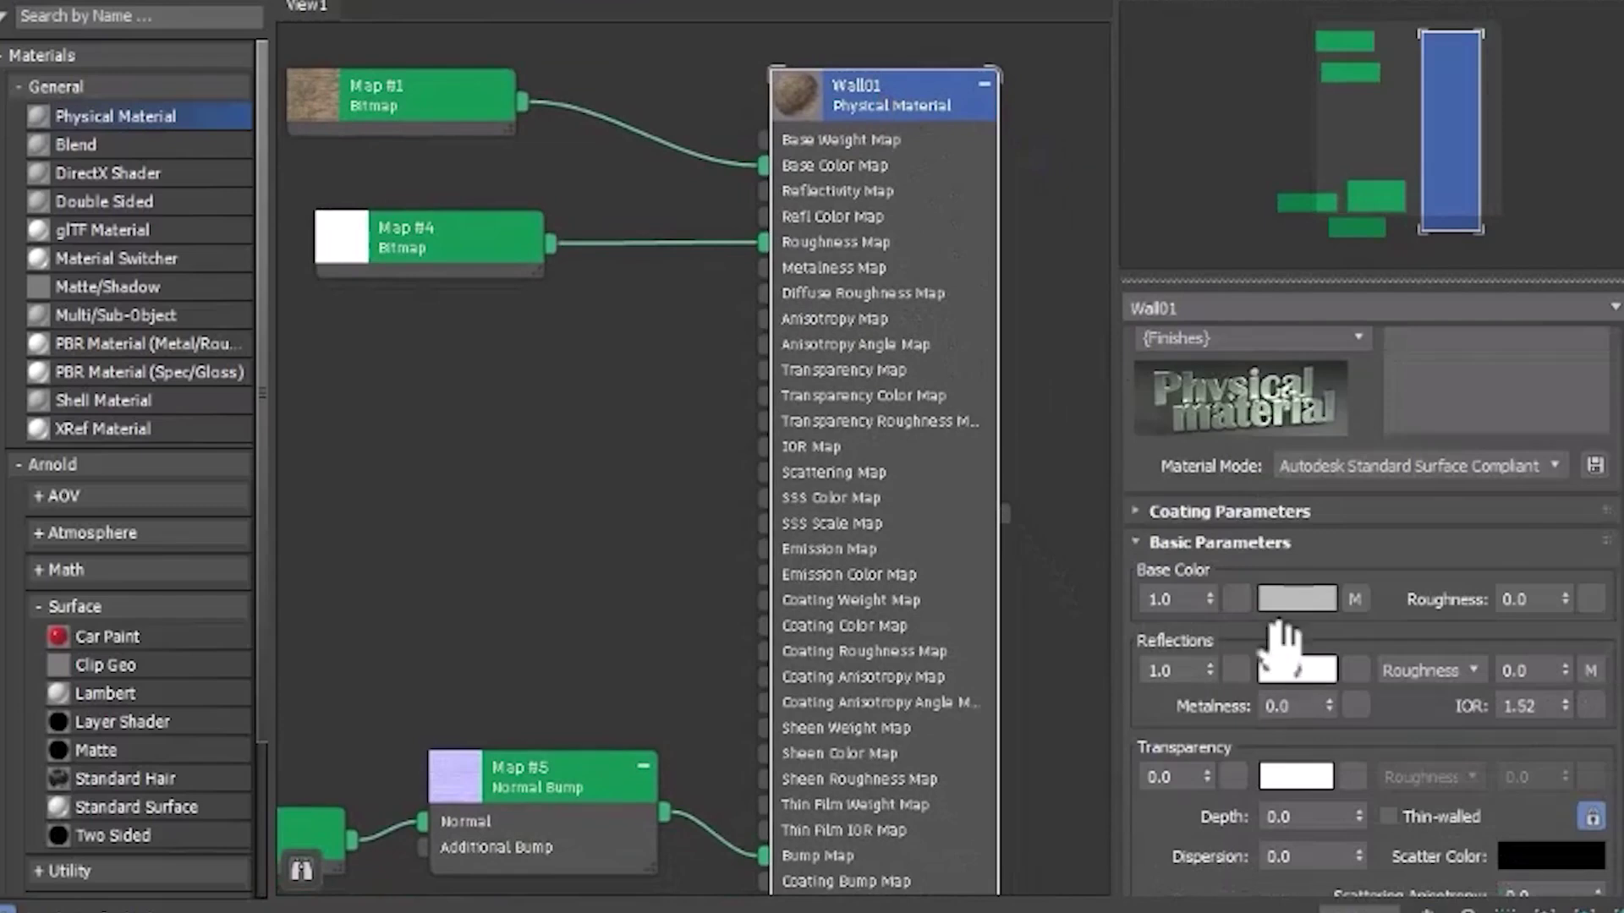
pyautogui.click(1197, 673)
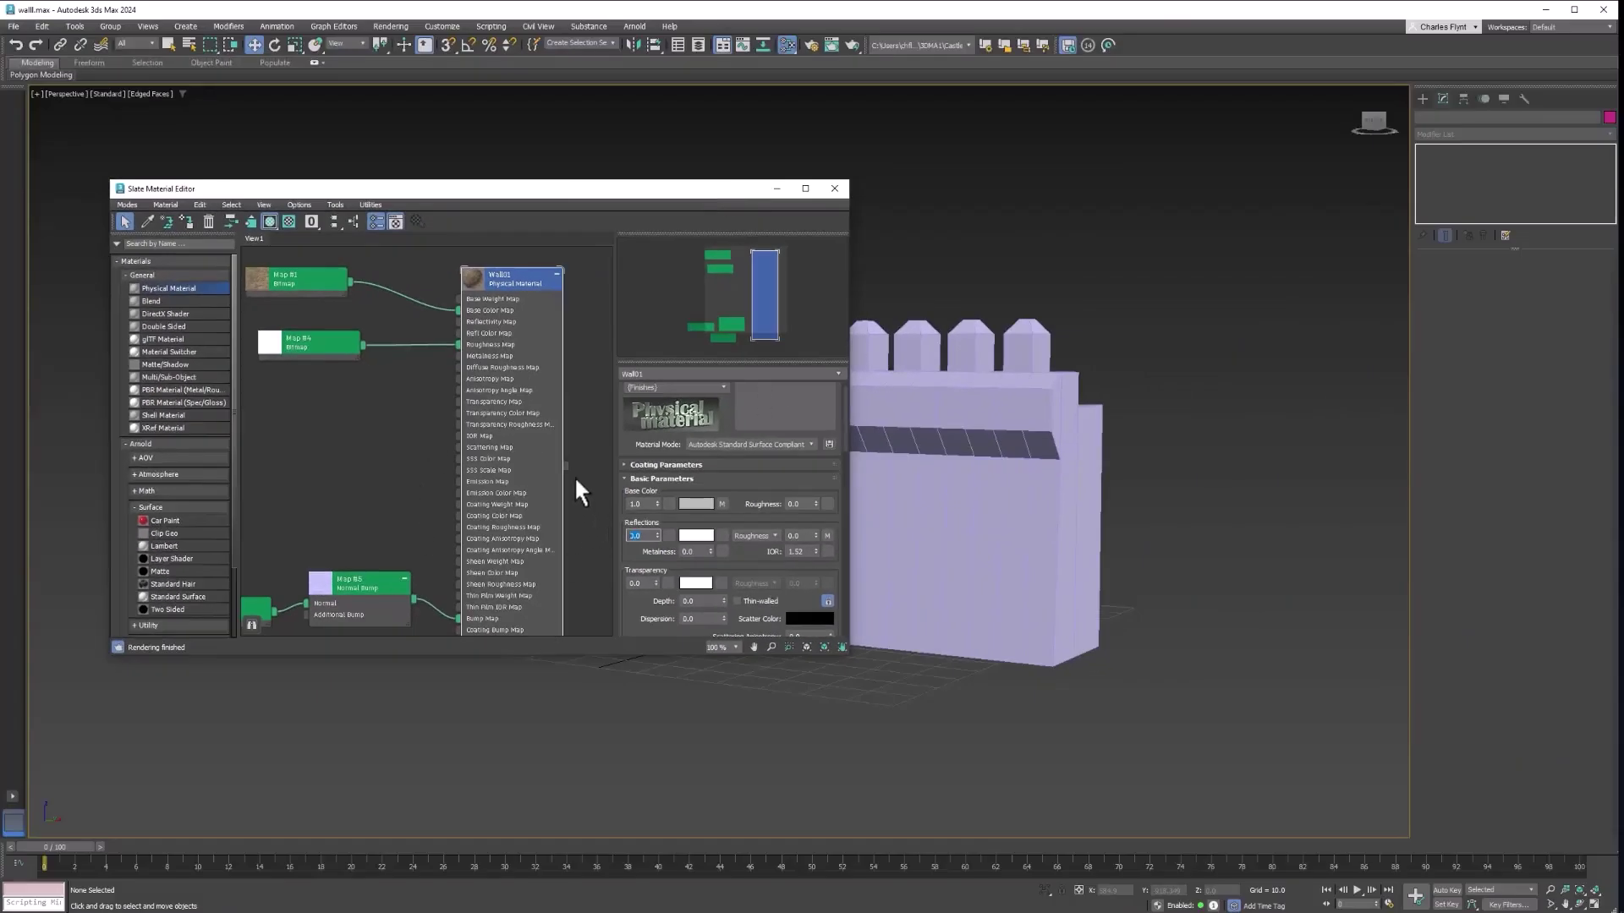
pyautogui.write('0')
pyautogui.moveTo(565, 465); pyautogui.dragTo(1039, 504)
# - Close the Slate Material Editor and orbit around the wall to inspect the stretched bricks
pyautogui.click(842, 189)
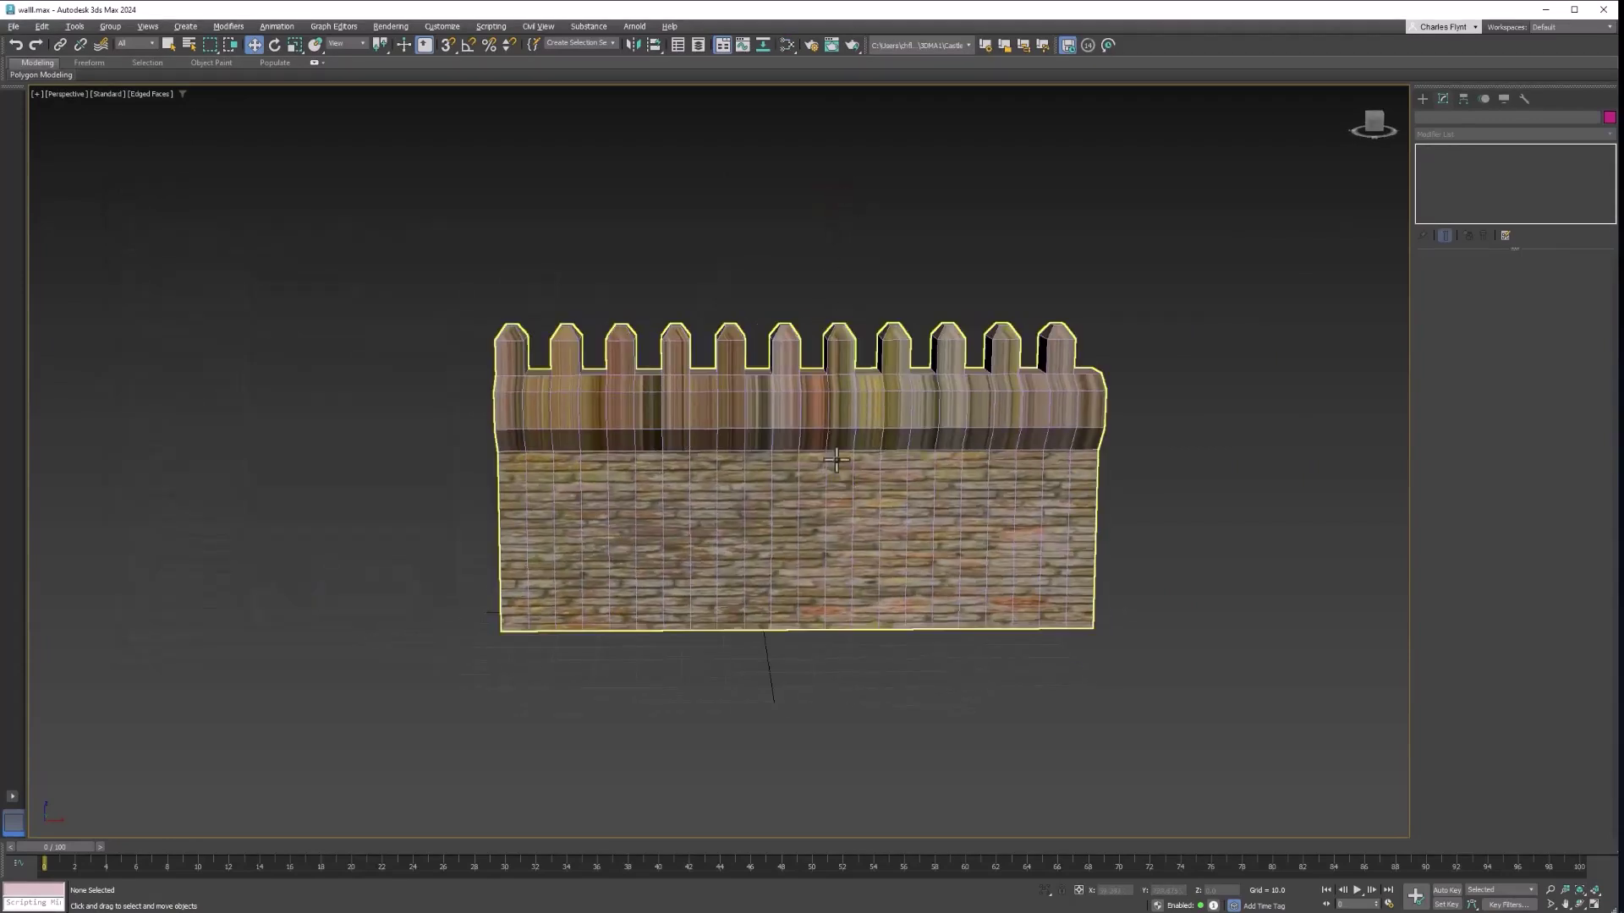
pyautogui.keyDown('alt'); pyautogui.moveTo(889, 436); pyautogui.dragTo(846, 418, button='middle'); pyautogui.keyUp('alt')
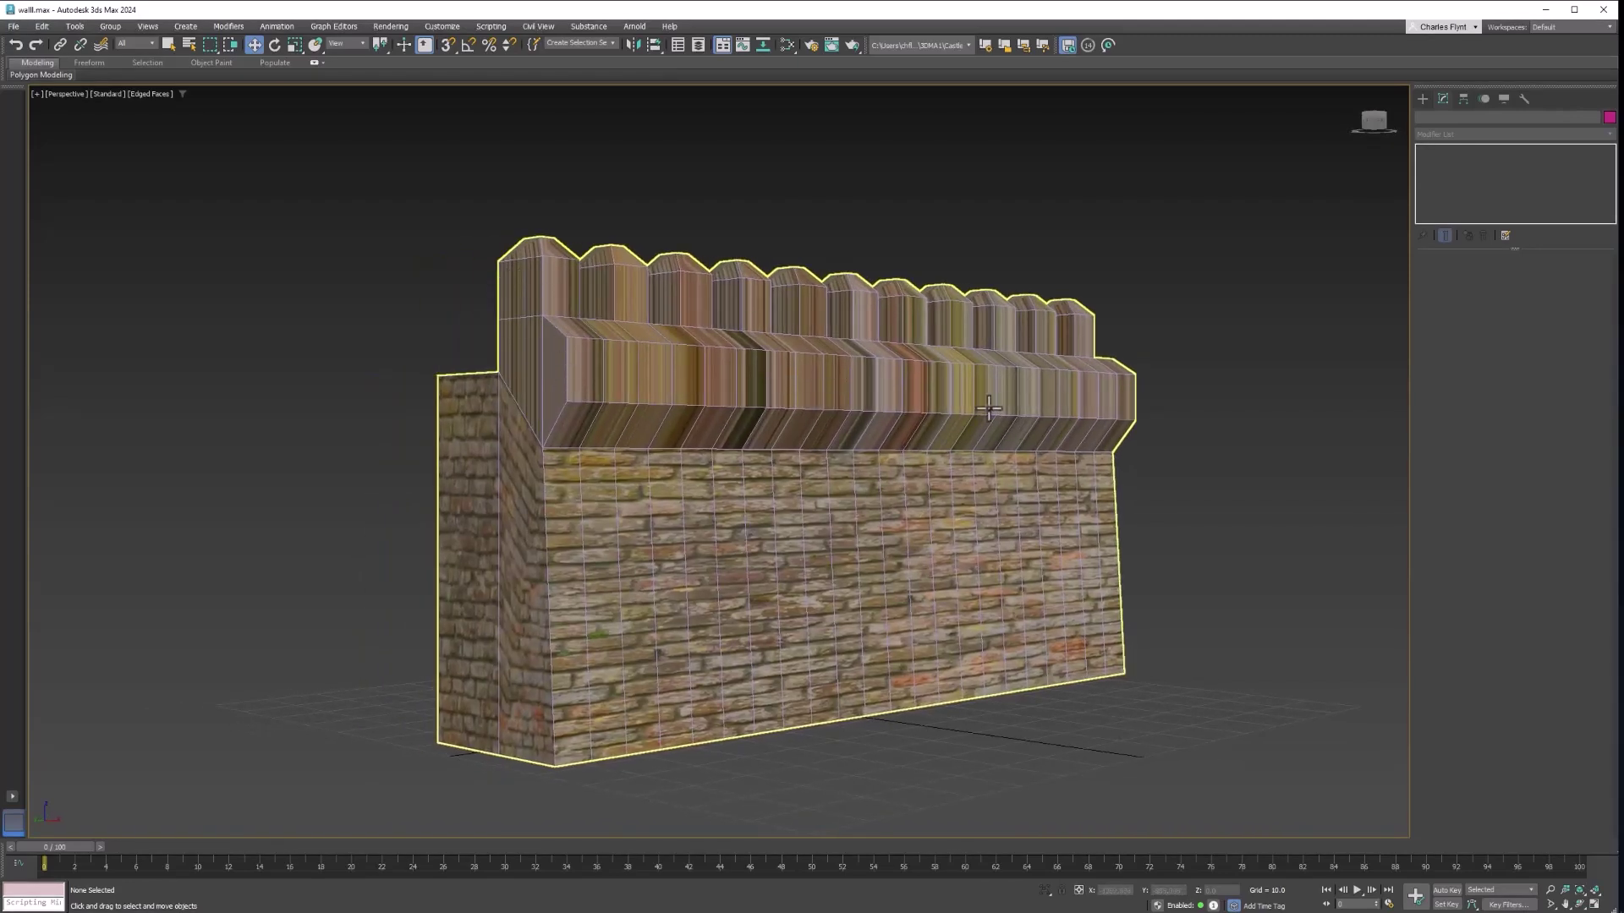
pyautogui.keyDown('alt'); pyautogui.moveTo(1019, 411); pyautogui.dragTo(994, 620, button='middle'); pyautogui.keyUp('alt')
pyautogui.keyDown('alt'); pyautogui.moveTo(893, 595); pyautogui.dragTo(750, 411, button='middle'); pyautogui.keyUp('alt')
pyautogui.keyDown('alt'); pyautogui.moveTo(925, 436); pyautogui.dragTo(762, 380, button='middle'); pyautogui.keyUp('alt')
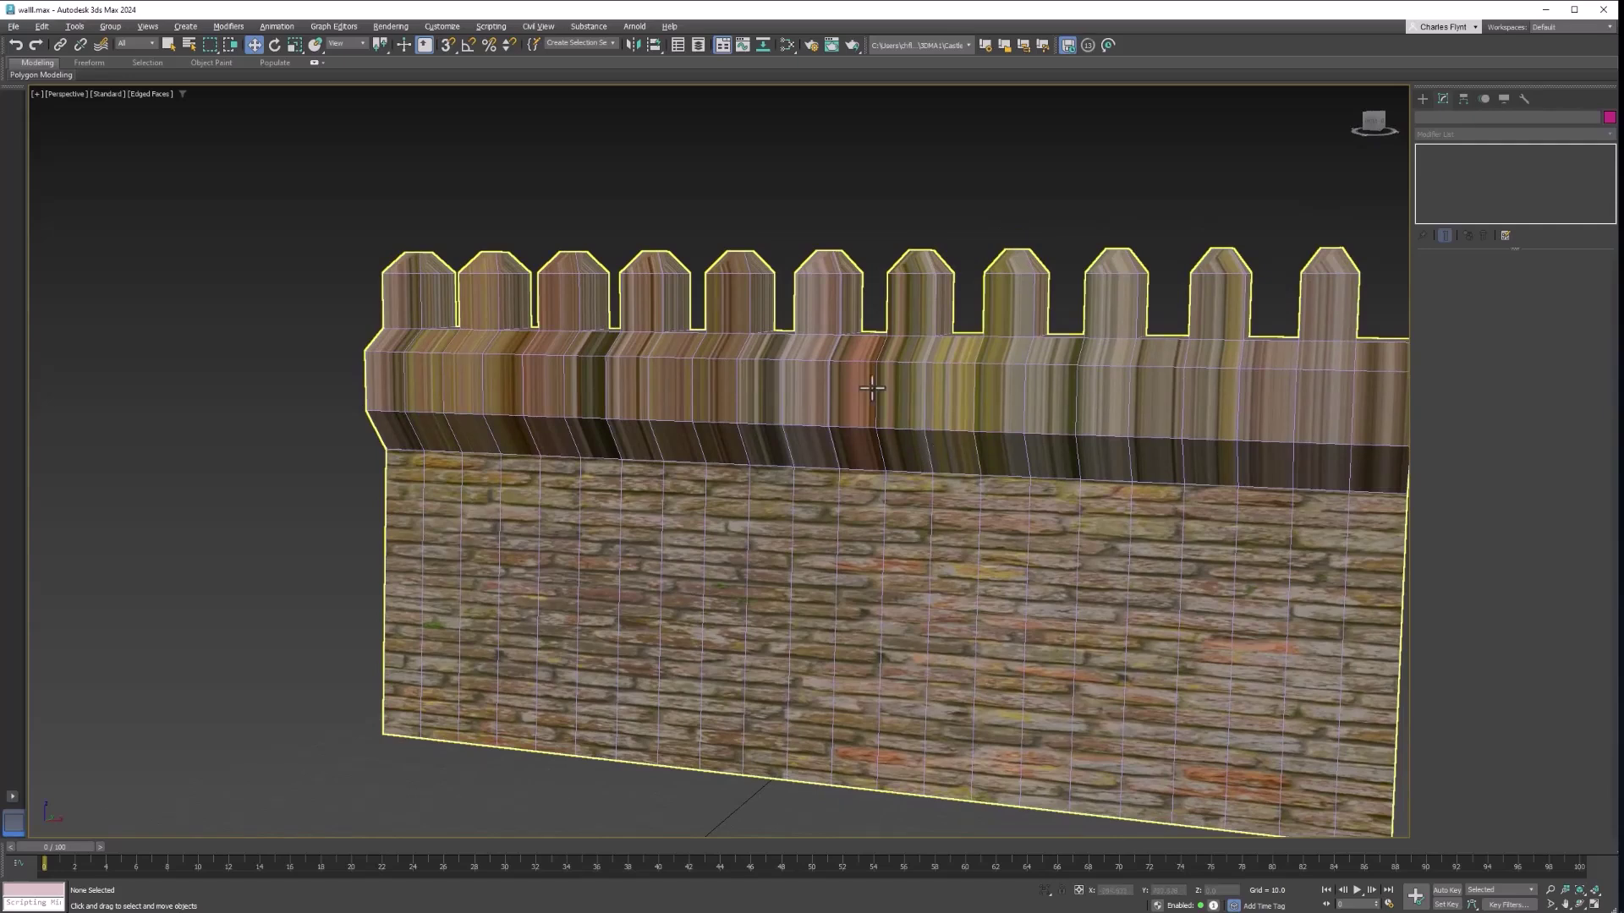
# - Select the wall and add a UVW Map modifier from the Modifier List
pyautogui.click(1041, 434)
pyautogui.moveTo(1076, 491); pyautogui.dragTo(931, 449, button='middle')
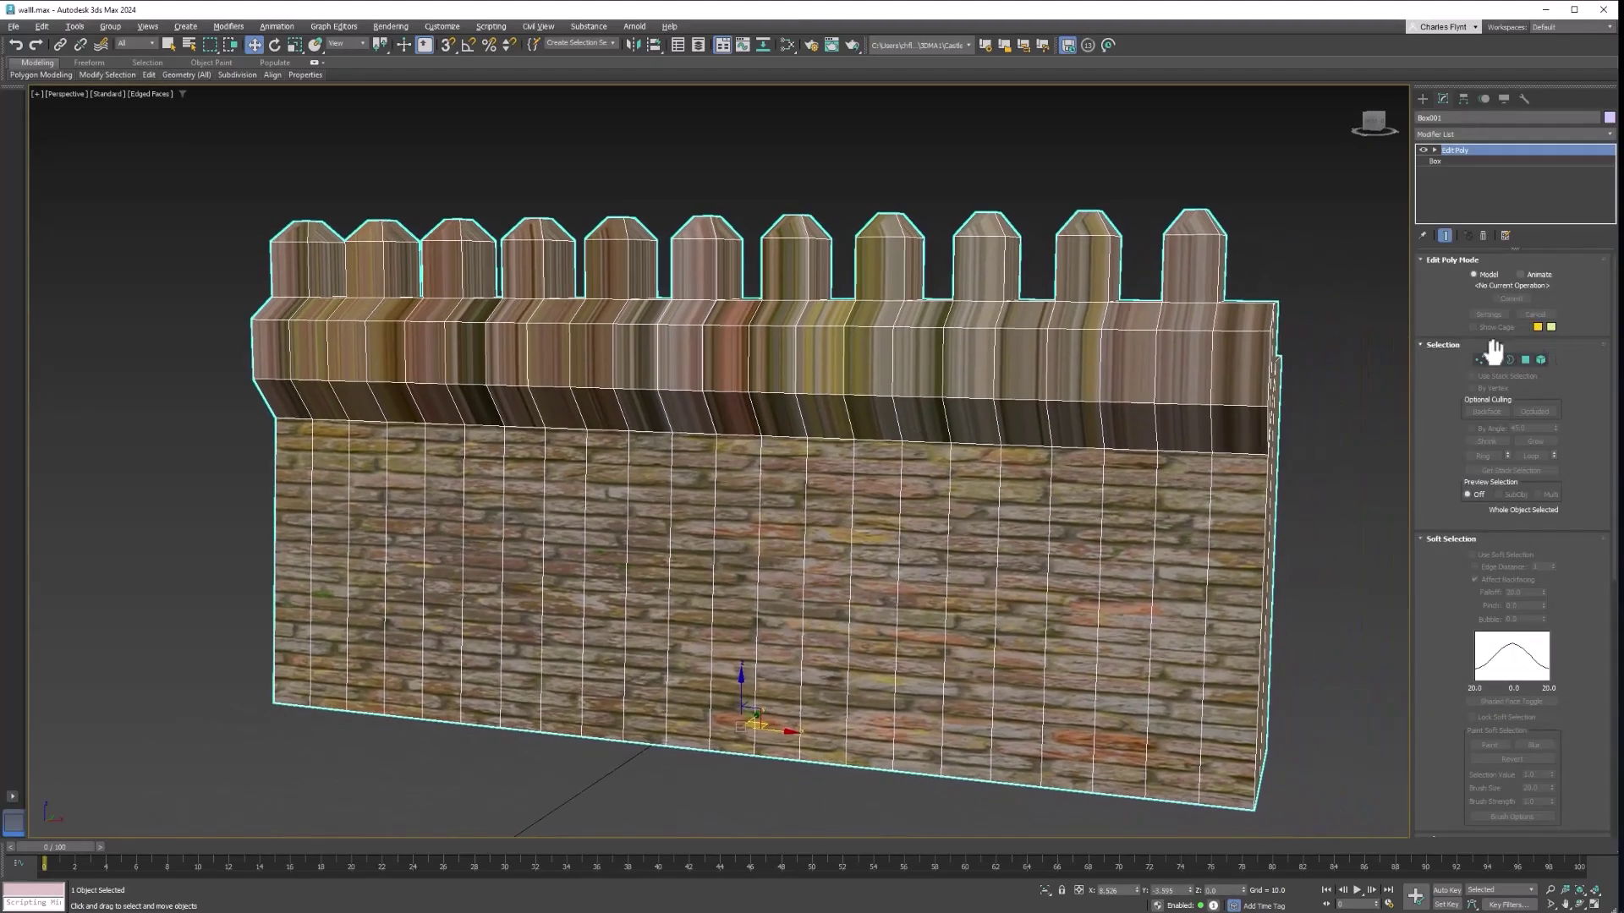
pyautogui.click(1495, 127)
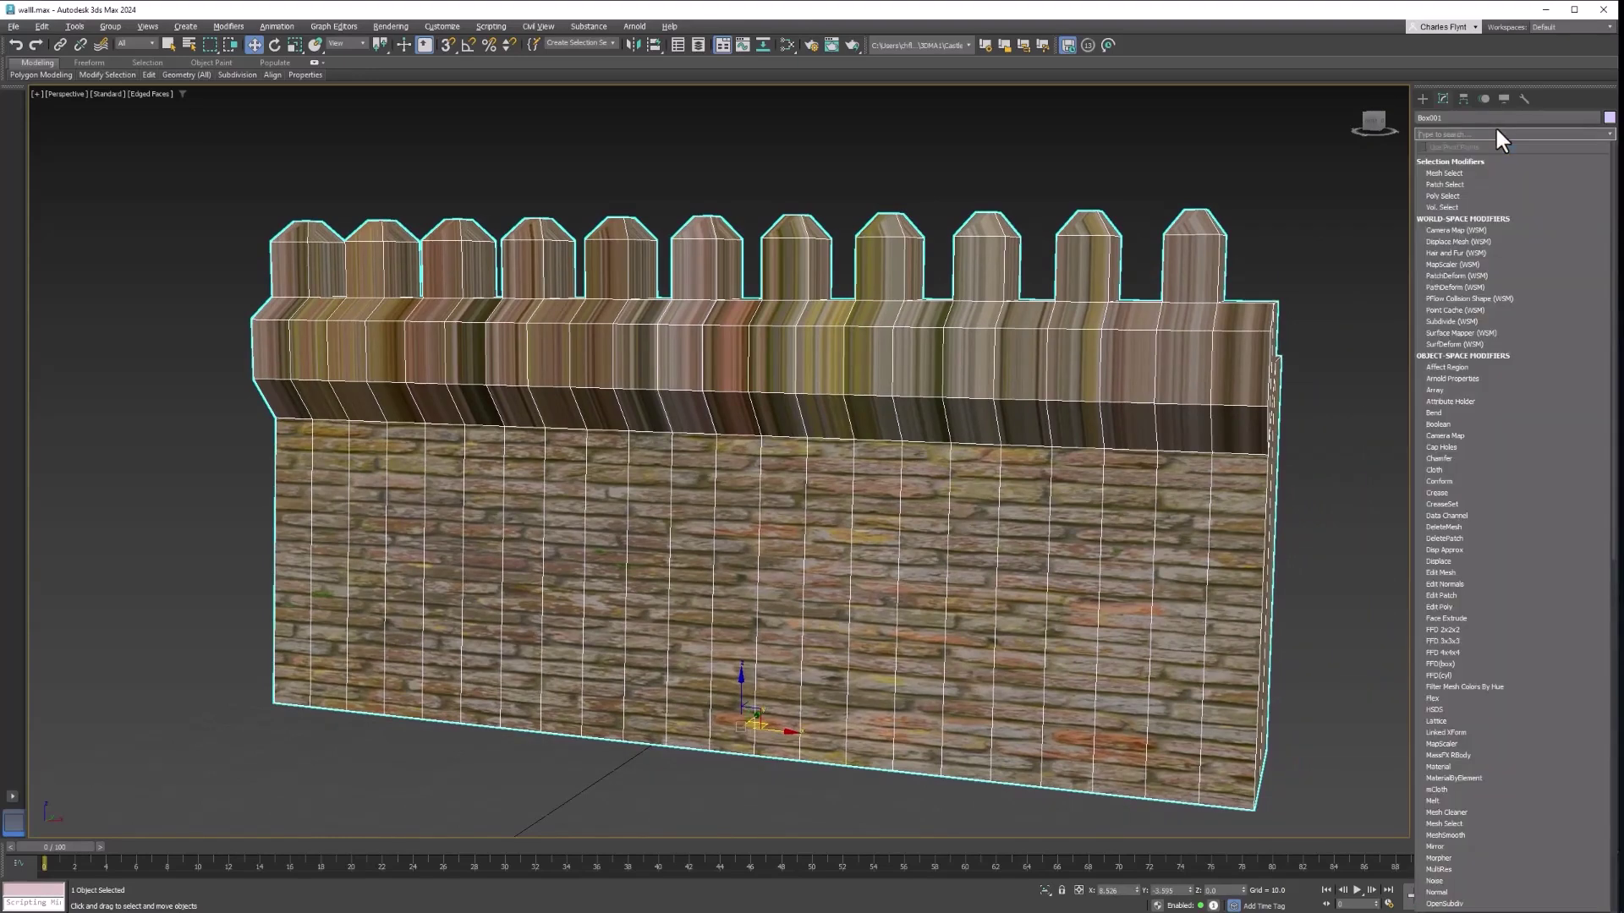
pyautogui.scroll(-5, 1530, 719)
pyautogui.scroll(-10, 1527, 732)
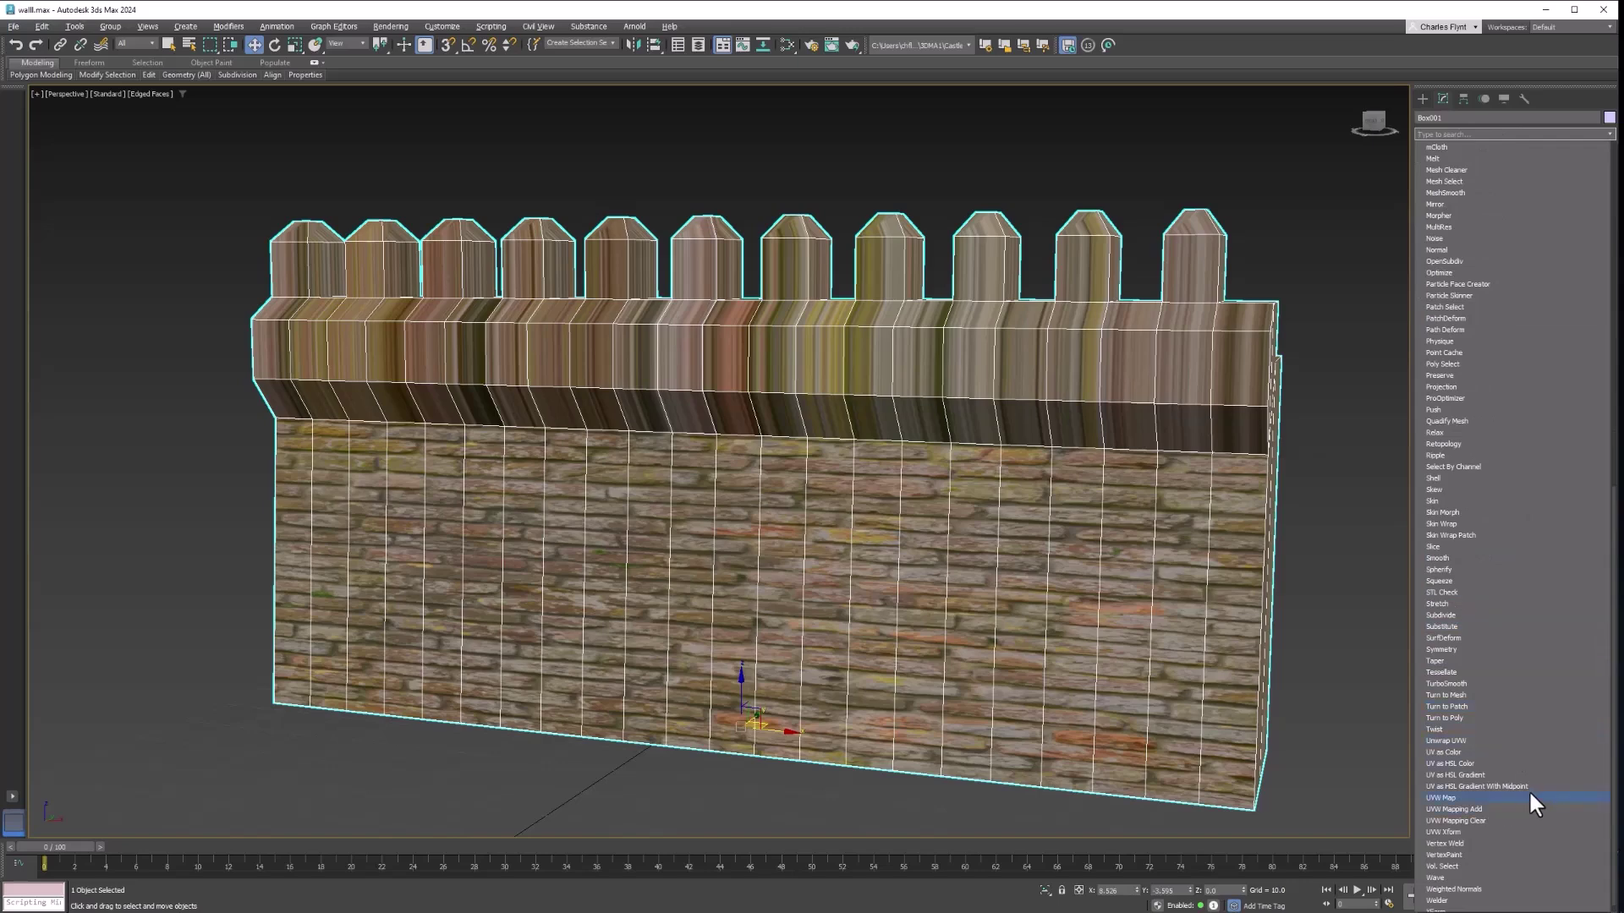
pyautogui.click(1455, 797)
pyautogui.moveTo(1116, 518); pyautogui.dragTo(1016, 512, button='middle')
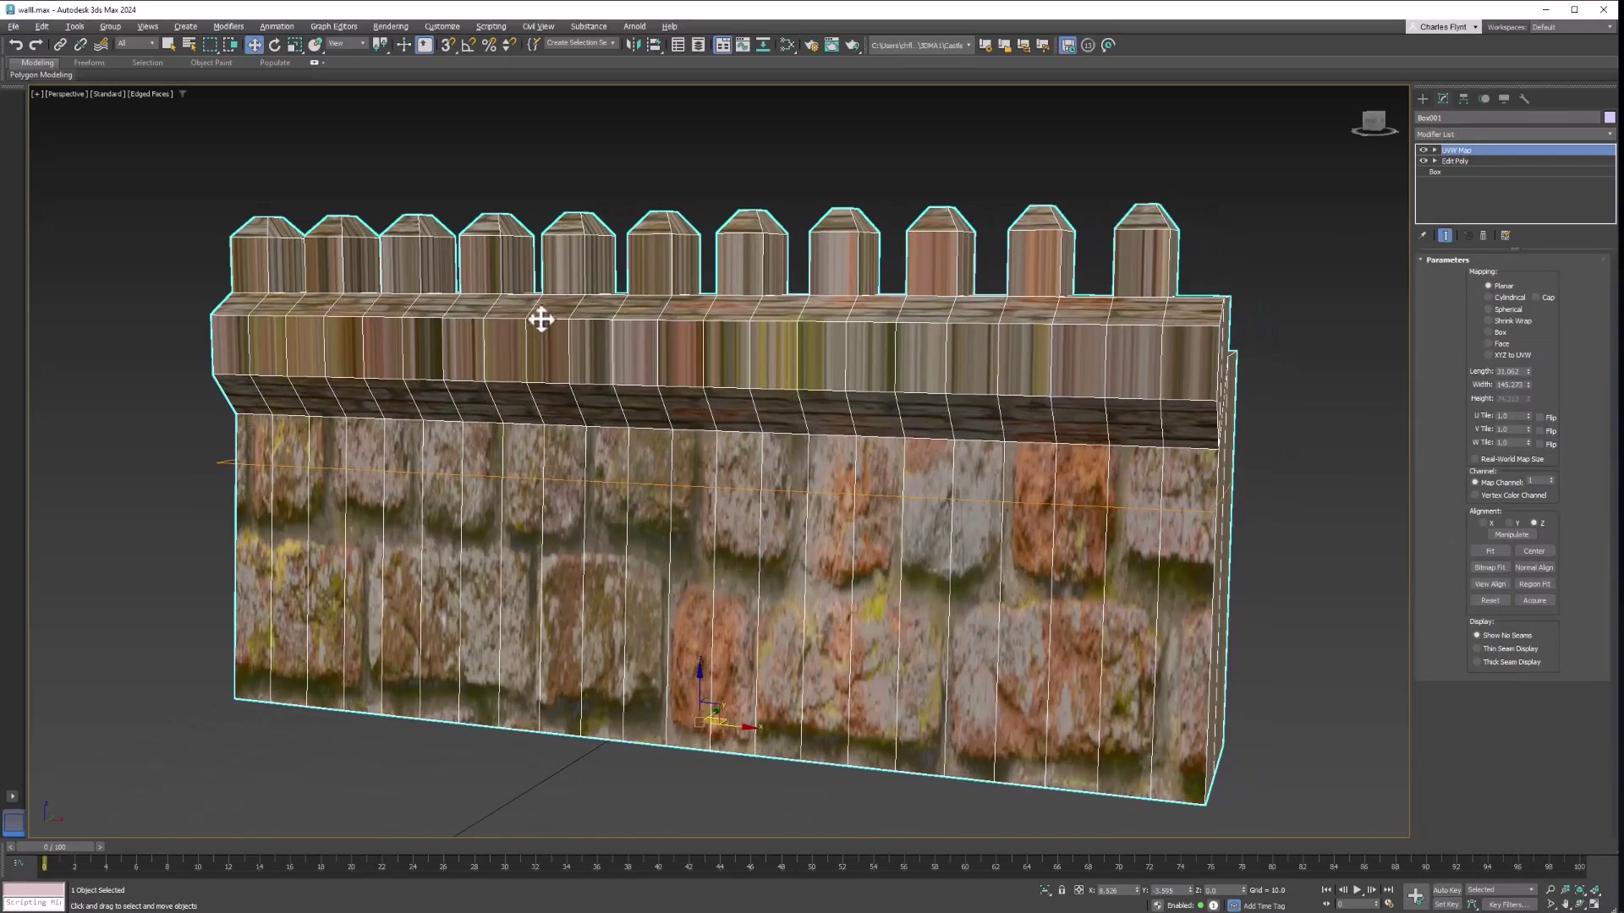
# - Compare Cylindrical, Spherical and Shrink Wrap projections, then settle on Box mapping
pyautogui.click(1487, 298)
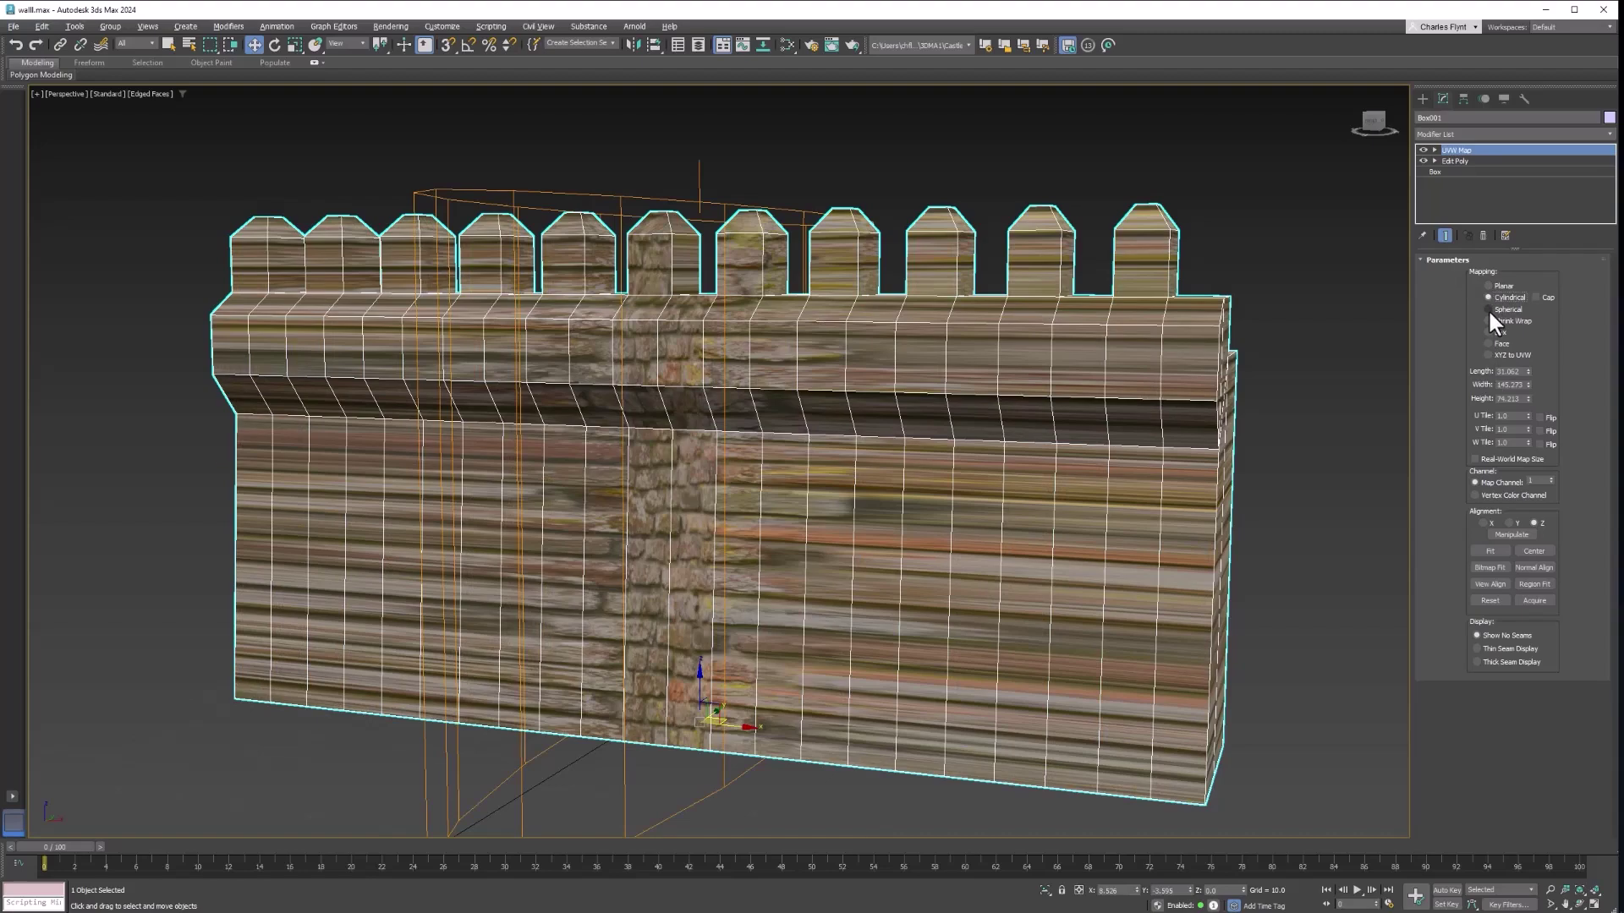
pyautogui.click(1489, 309)
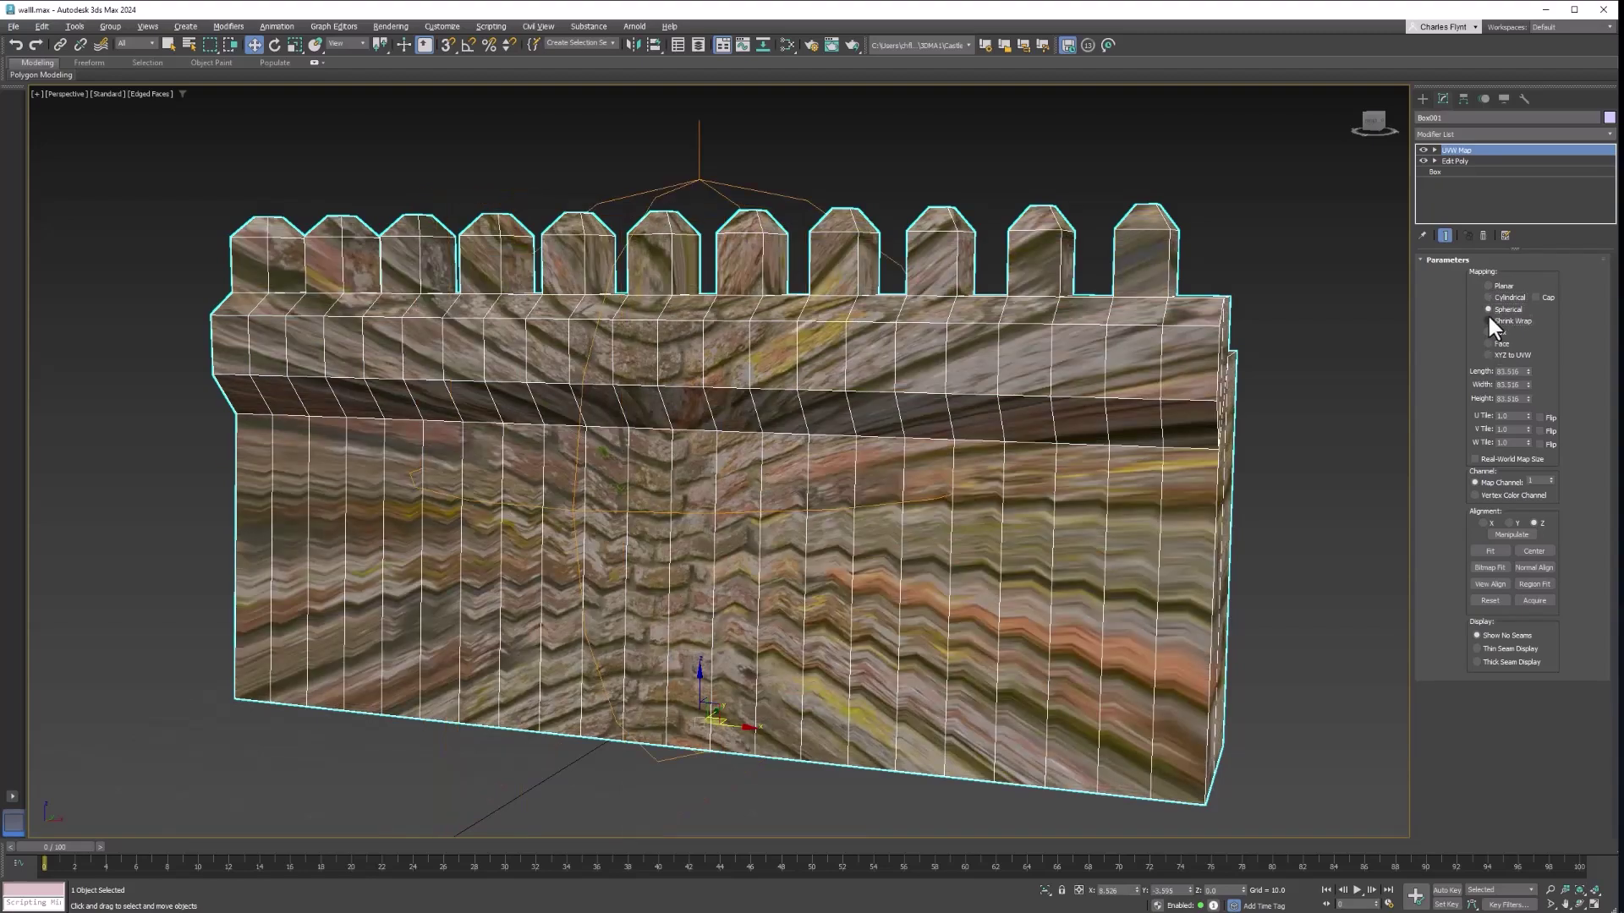
pyautogui.click(1487, 321)
pyautogui.click(1488, 332)
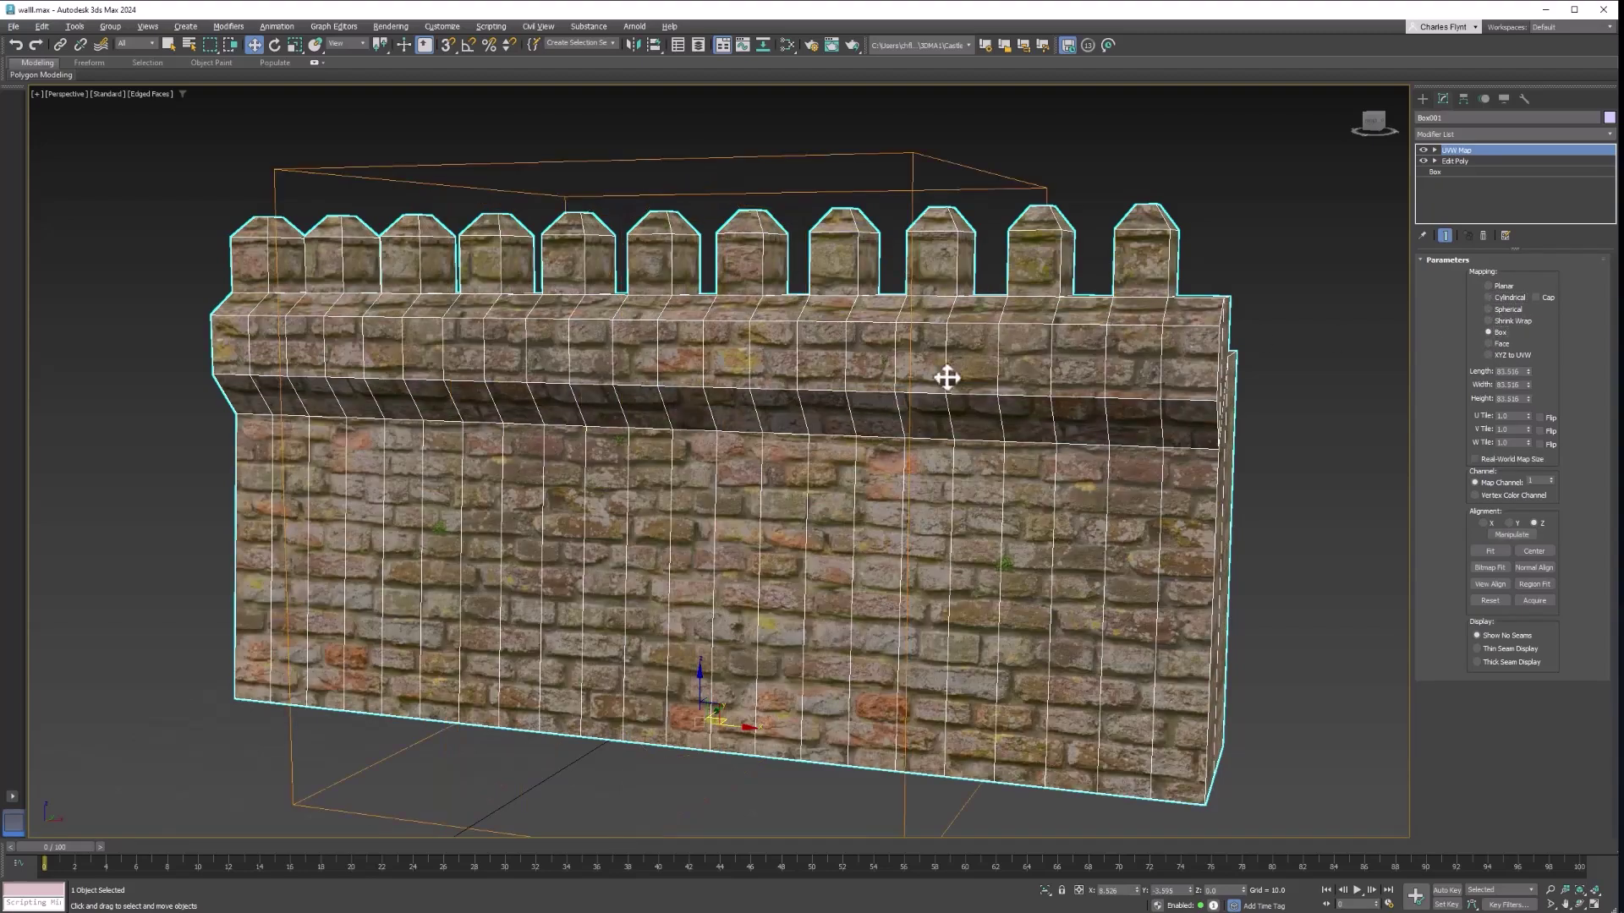
pyautogui.keyDown('alt'); pyautogui.moveTo(954, 373); pyautogui.dragTo(1433, 445, button='middle'); pyautogui.keyUp('alt')
pyautogui.keyDown('alt'); pyautogui.moveTo(1072, 424); pyautogui.dragTo(944, 403, button='middle'); pyautogui.keyUp('alt')
pyautogui.scroll(-4, 951, 410)
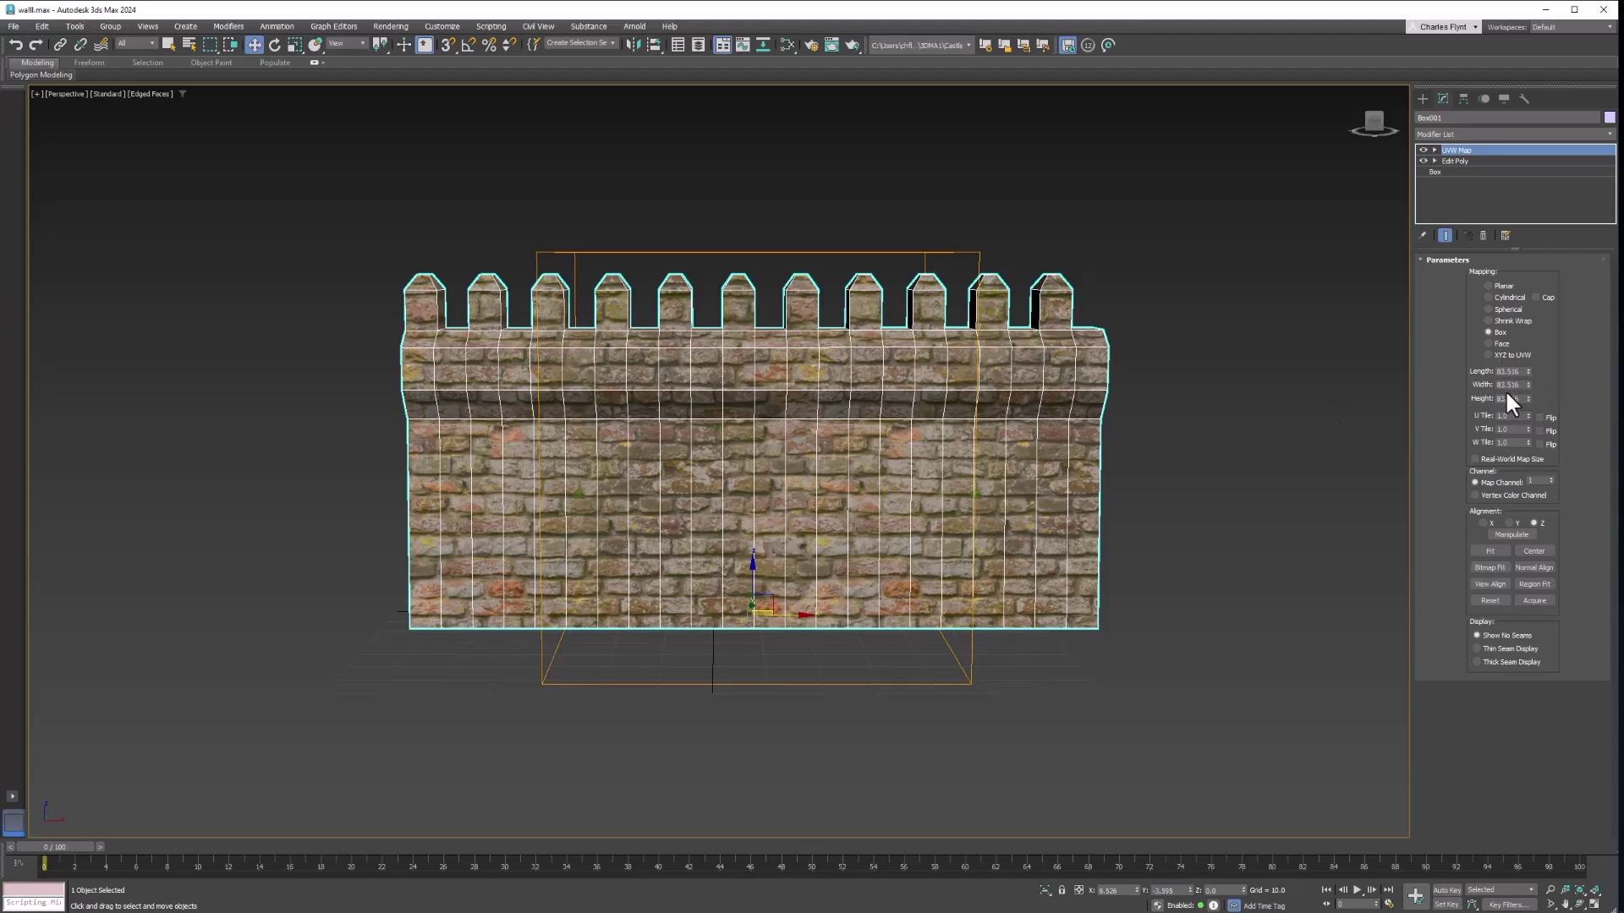
pyautogui.keyDown('alt'); pyautogui.moveTo(1087, 409); pyautogui.dragTo(1102, 406, button='middle'); pyautogui.keyUp('alt')
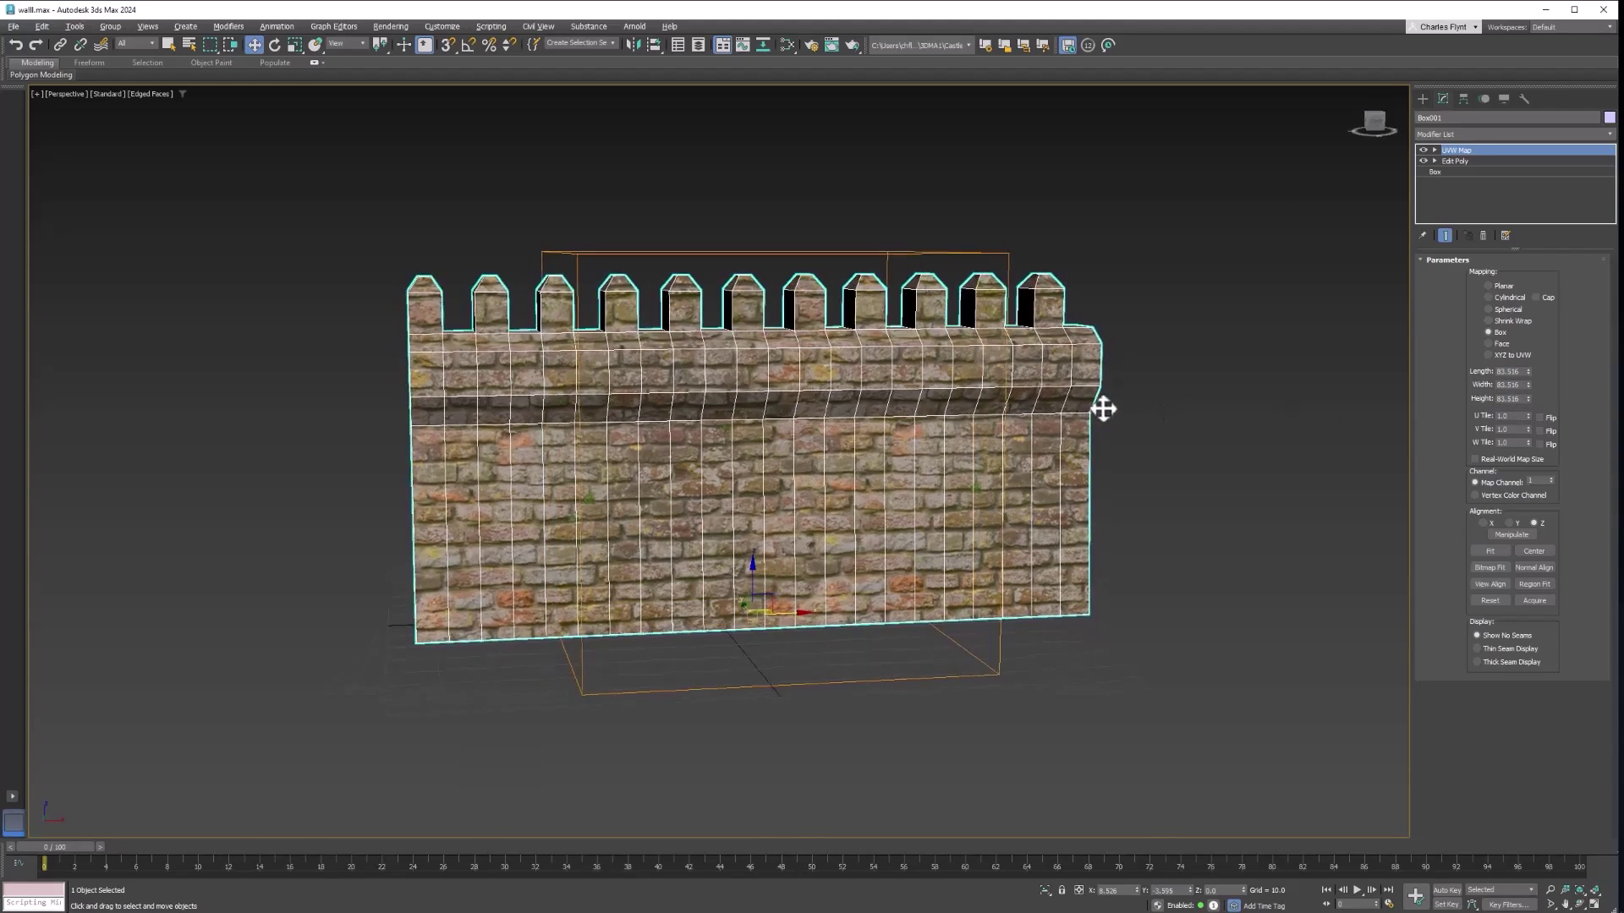
pyautogui.scroll(3, 895, 418)
pyautogui.keyDown('alt'); pyautogui.moveTo(895, 418); pyautogui.dragTo(873, 420, button='middle'); pyautogui.keyUp('alt')
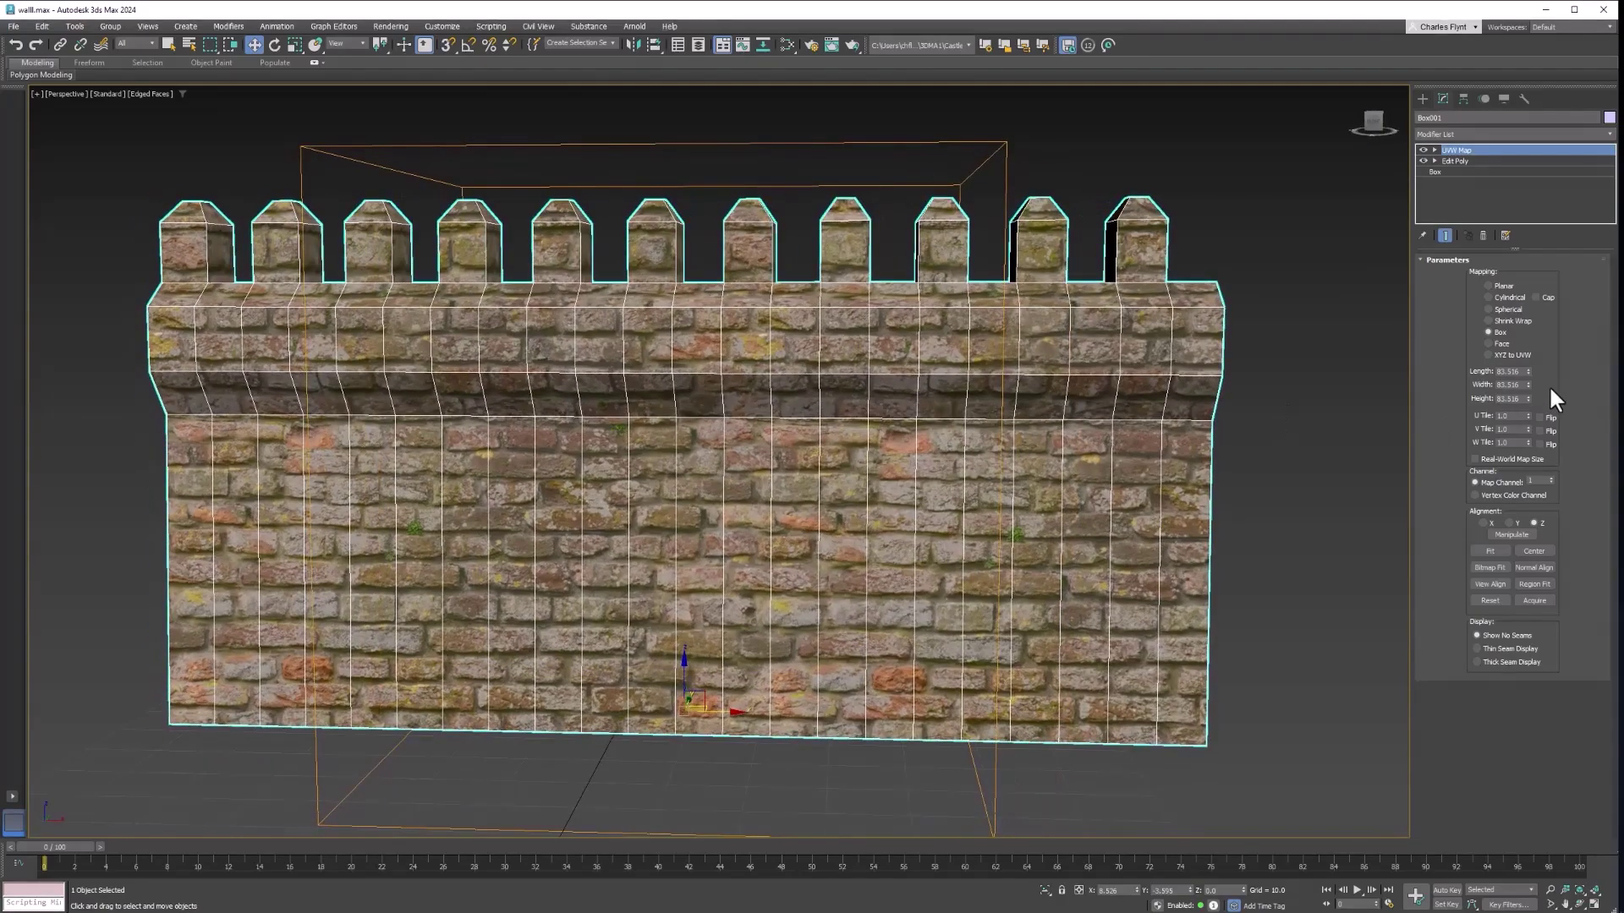
pyautogui.moveTo(1529, 383)
pyautogui.mouseDown()
pyautogui.moveTo(1543, 281)
pyautogui.moveTo(1543, 381)
pyautogui.mouseUp()
pyautogui.click(15, 47)
# - Raise the UVW Map tiling to about 1.96 U and 1.92 V for smaller bricks
pyautogui.scroll(-5, 906, 353)
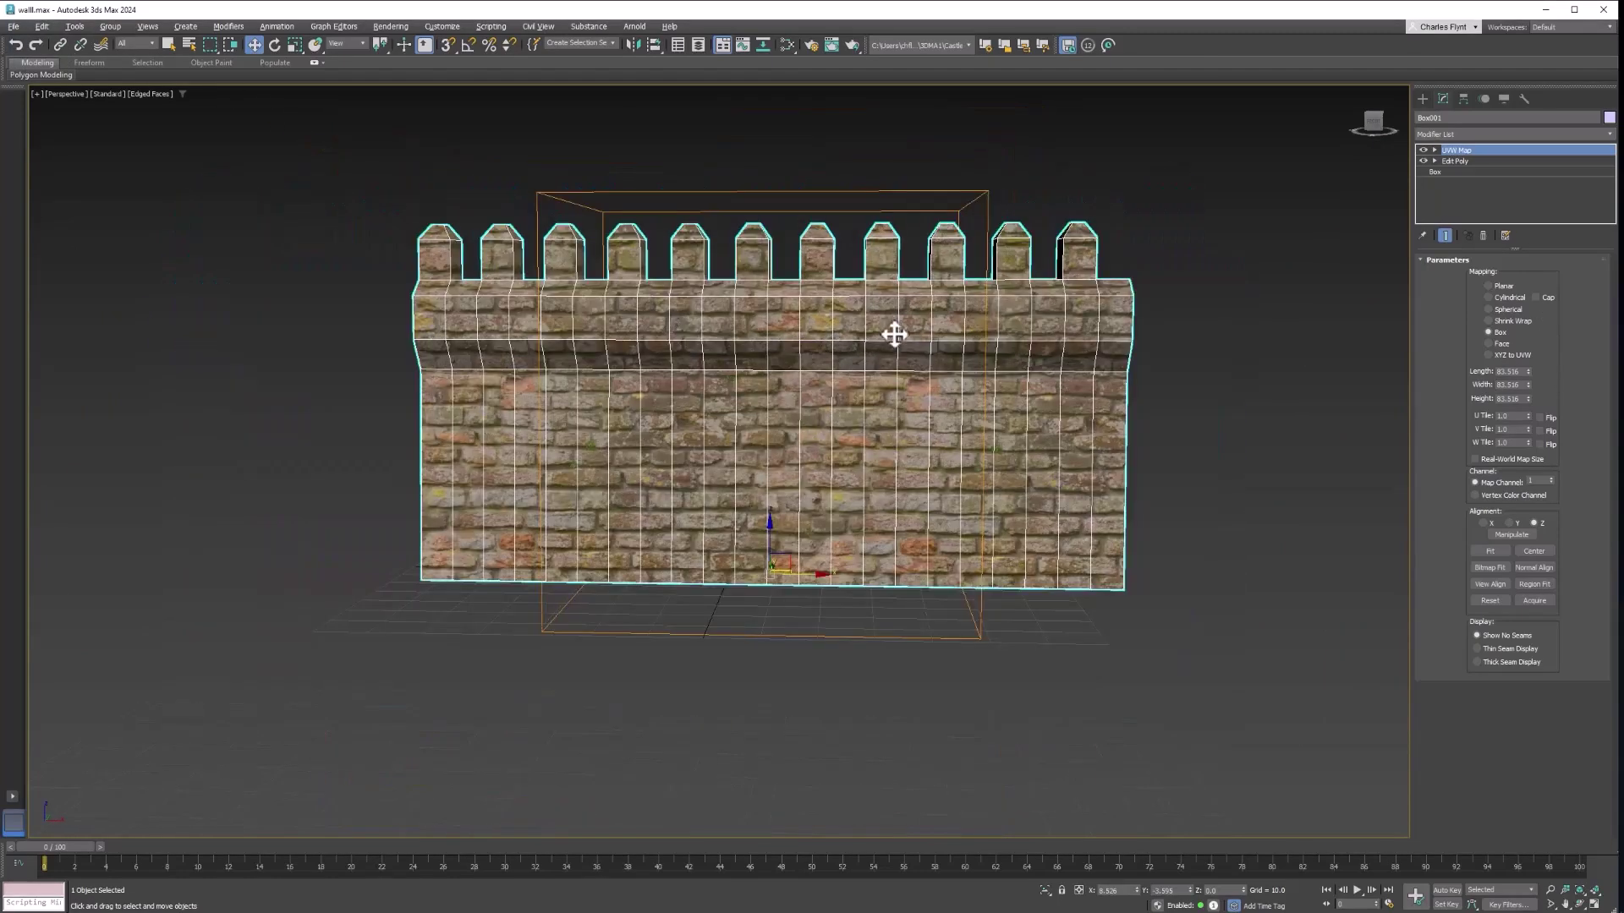
pyautogui.scroll(3, 869, 372)
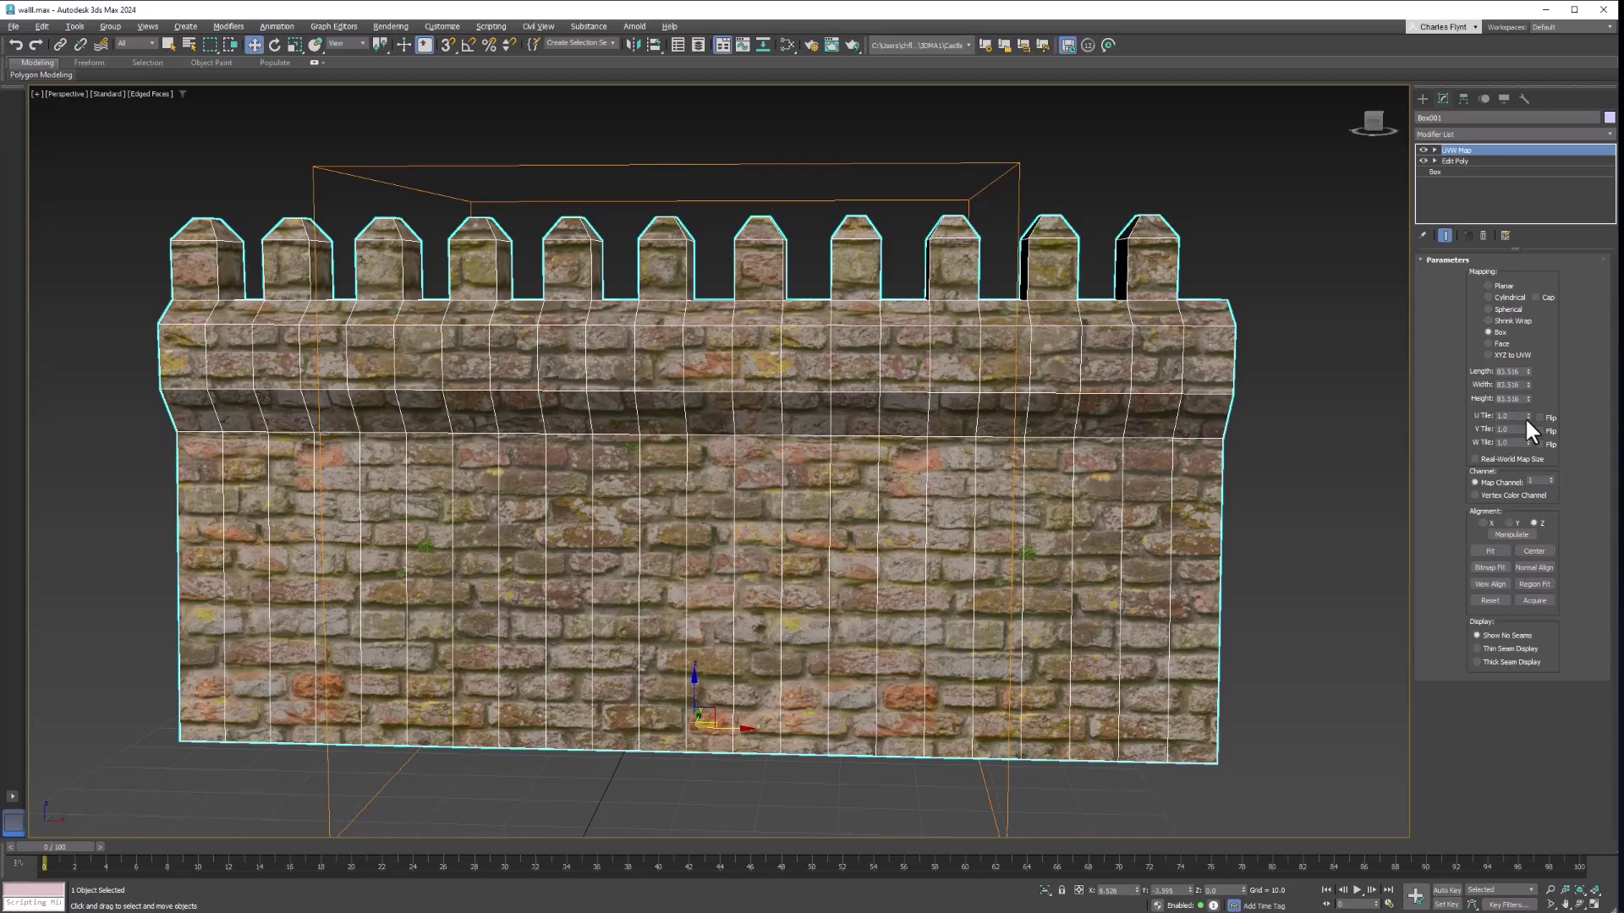
pyautogui.moveTo(1527, 414); pyautogui.dragTo(1541, 370)
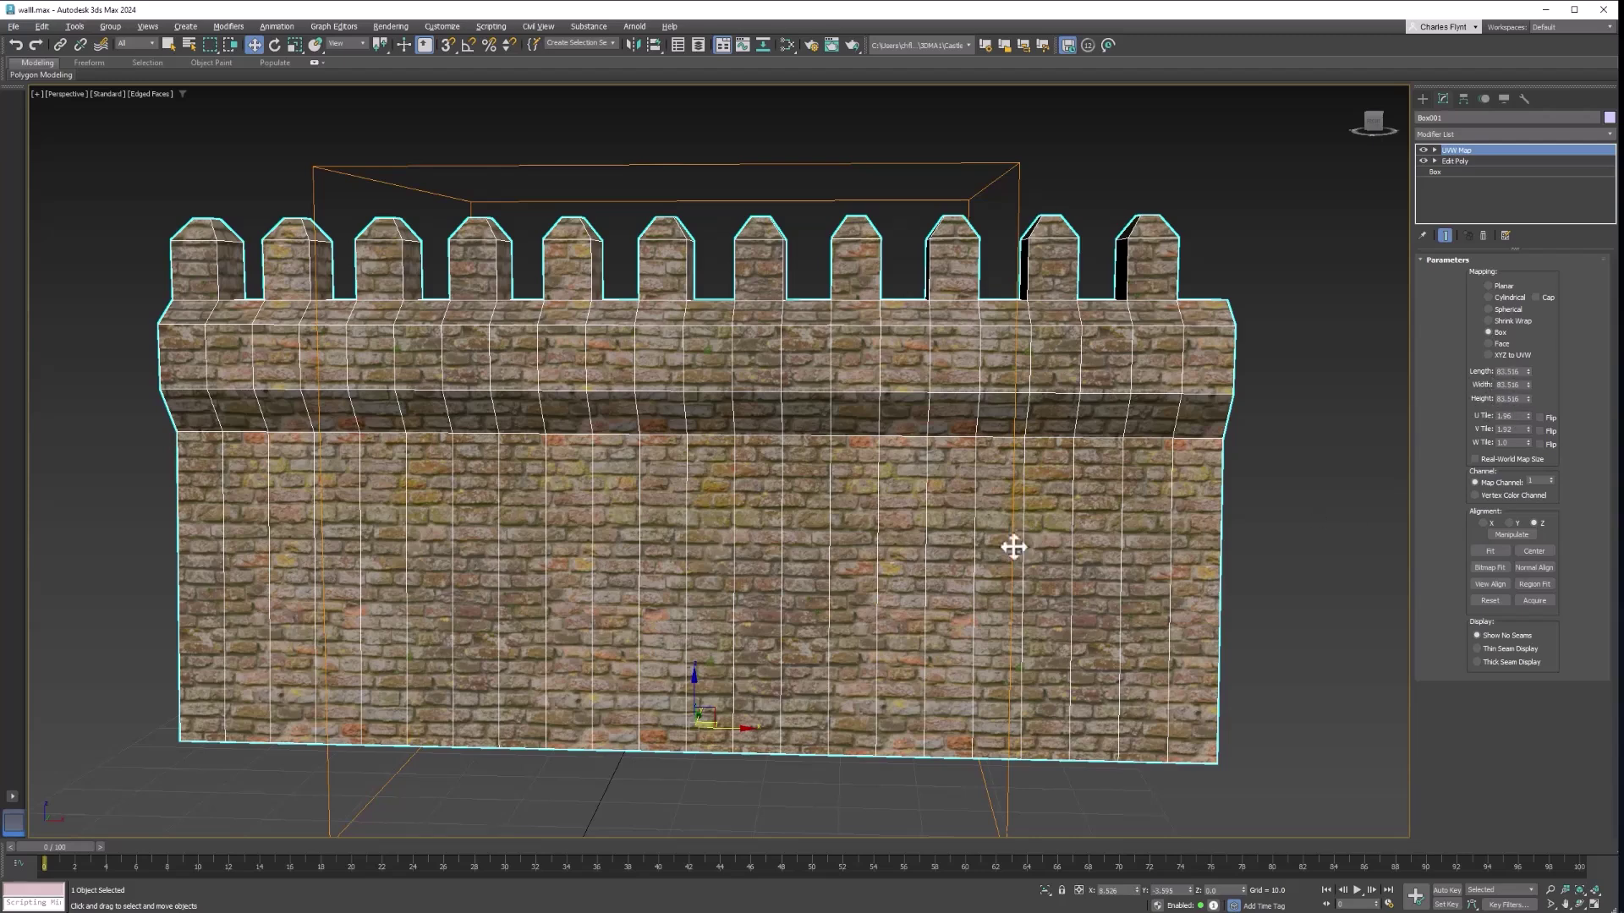
pyautogui.keyDown('alt'); pyautogui.moveTo(824, 582); pyautogui.dragTo(731, 565, button='middle'); pyautogui.keyUp('alt')
pyautogui.scroll(-3, 1088, 536)
pyautogui.scroll(3, 1099, 542)
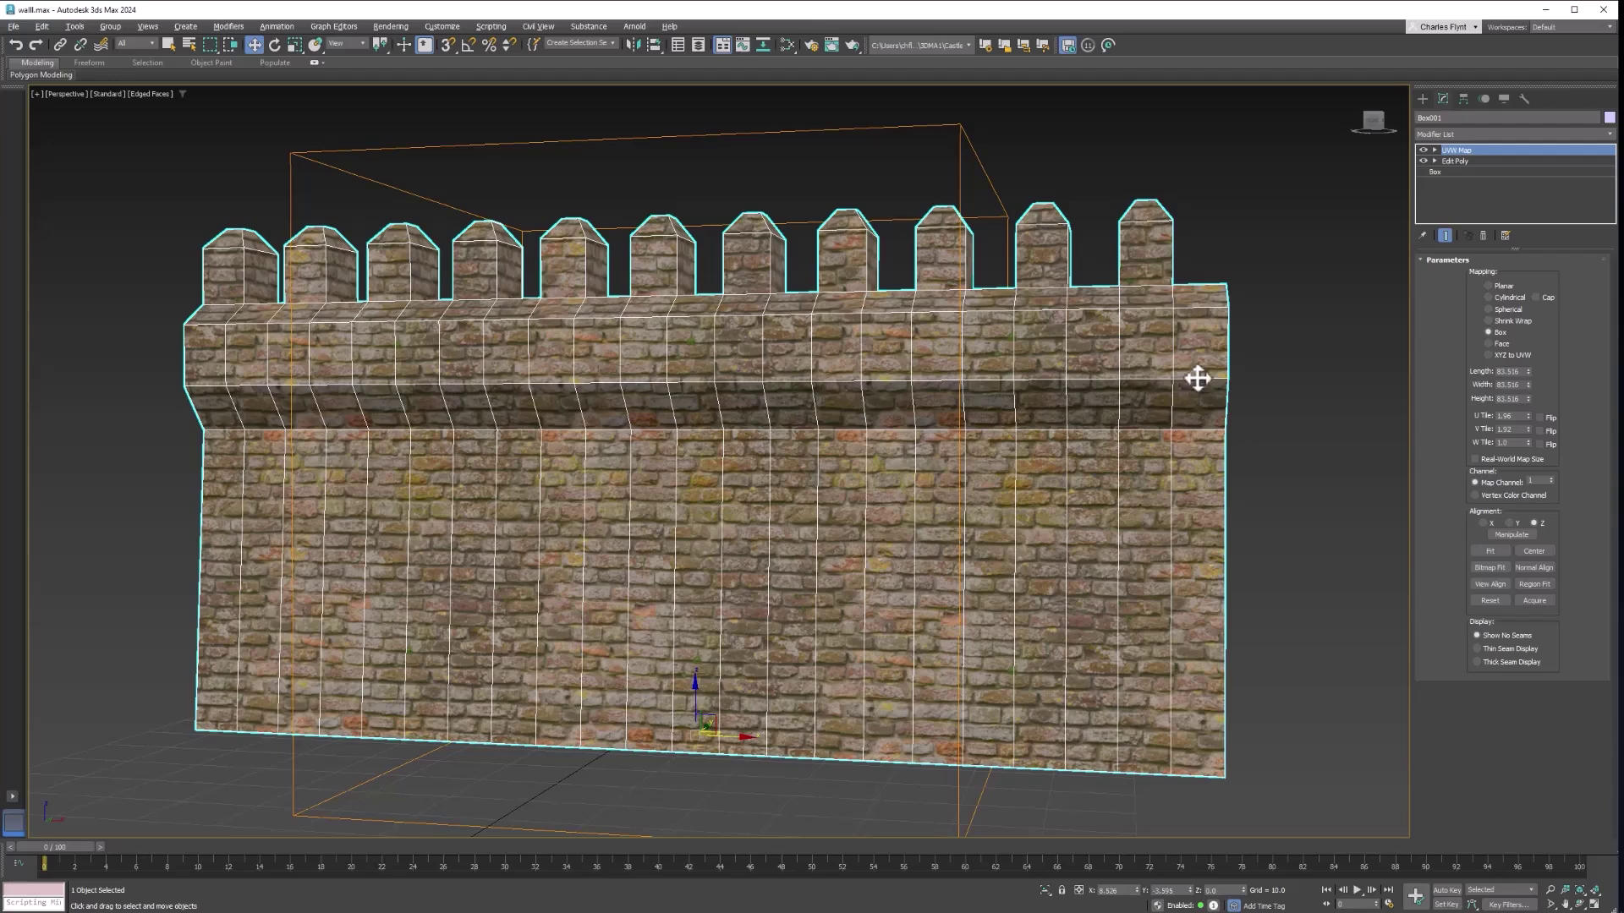
# - Stack a new Edit Poly modifier above the UVW Map on the wall
pyautogui.click(1486, 134)
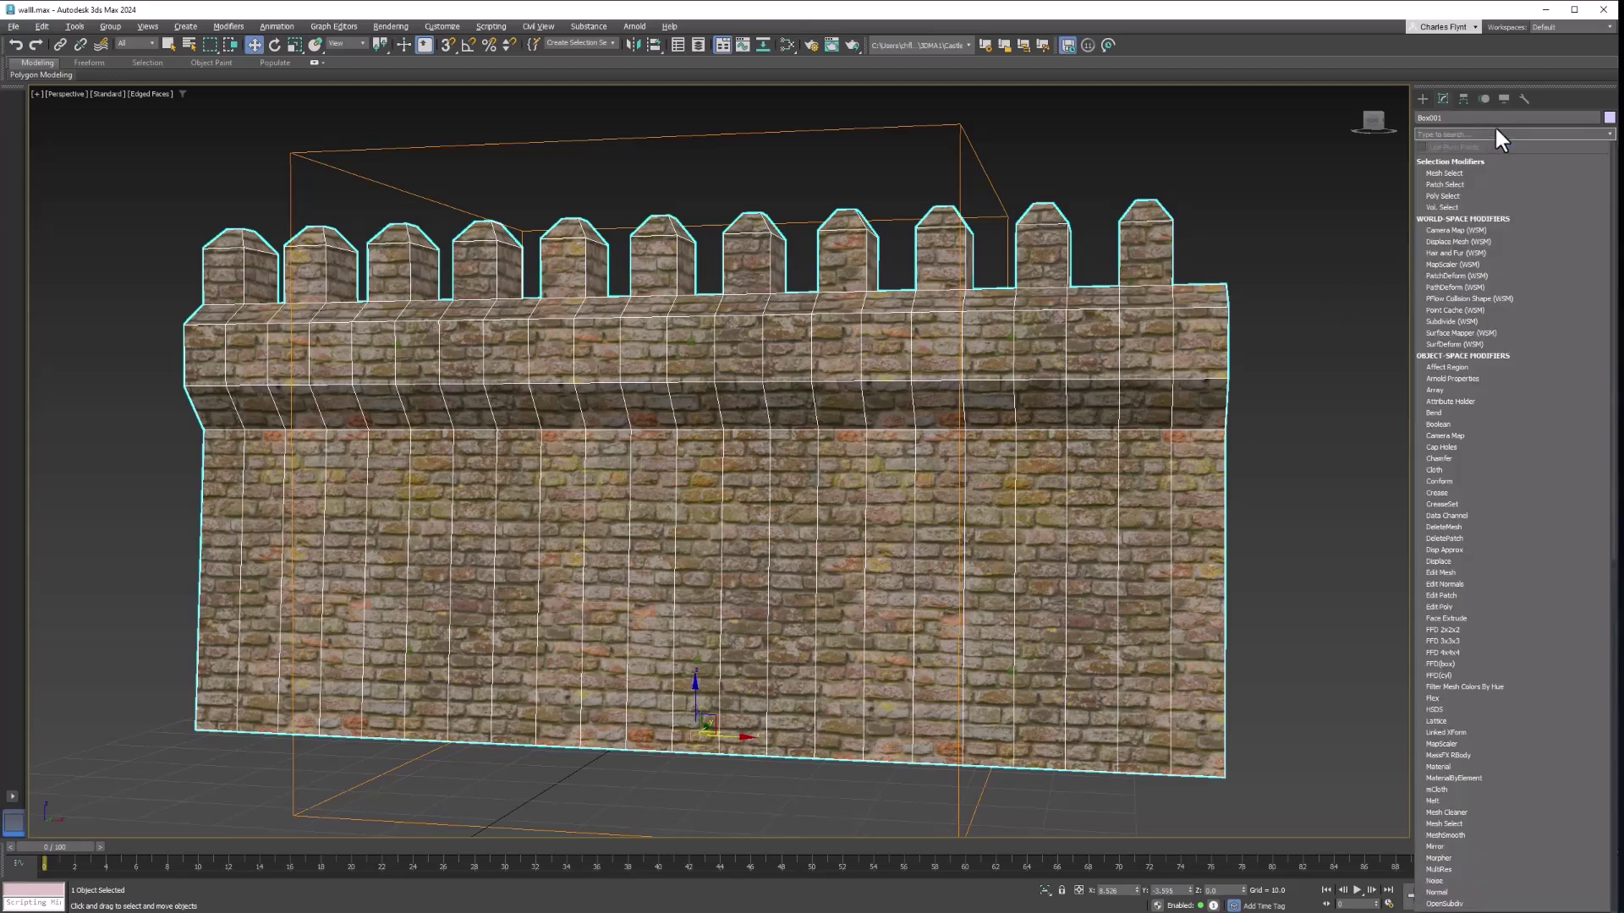
pyautogui.click(1467, 605)
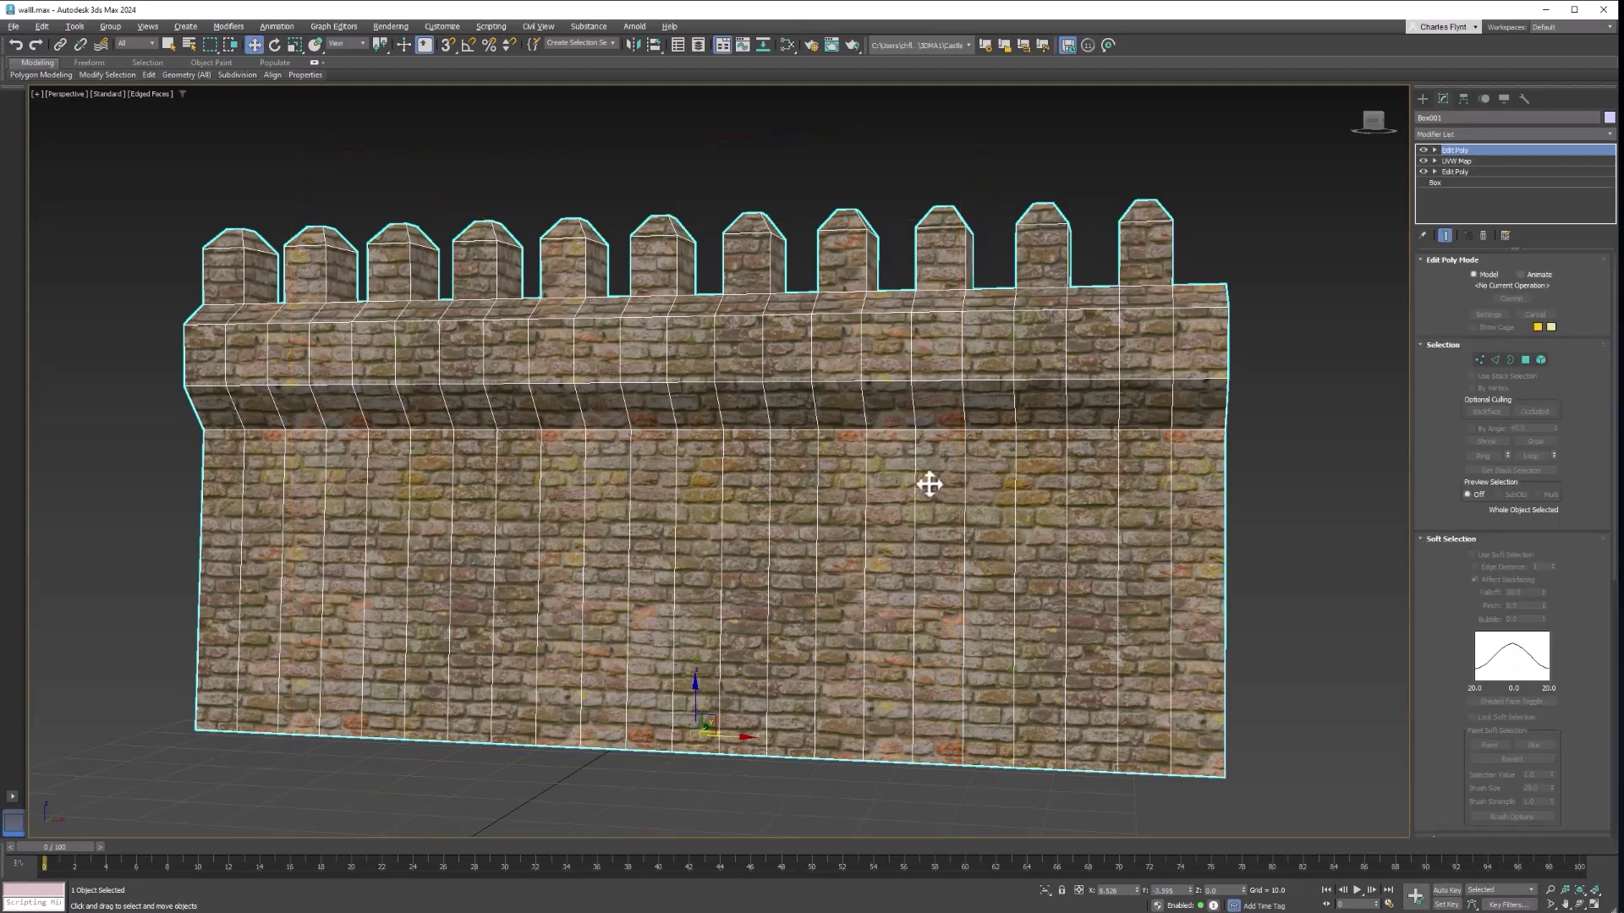
pyautogui.moveTo(929, 484); pyautogui.dragTo(880, 477, button='middle')
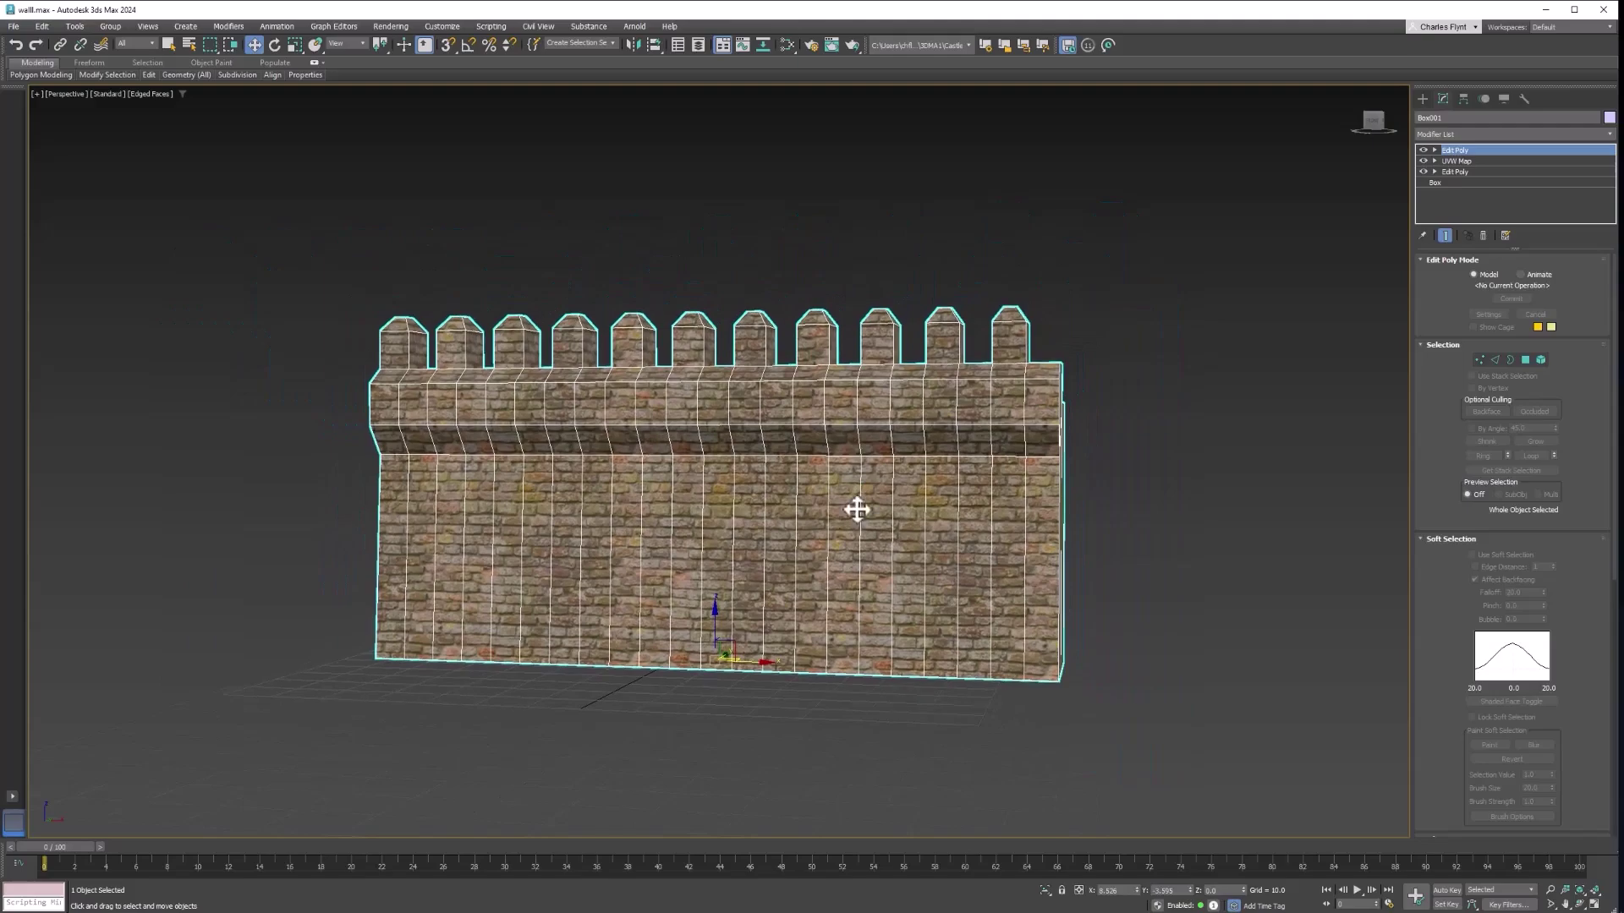
pyautogui.keyDown('alt'); pyautogui.moveTo(805, 515); pyautogui.dragTo(937, 508, button='middle'); pyautogui.keyUp('alt')
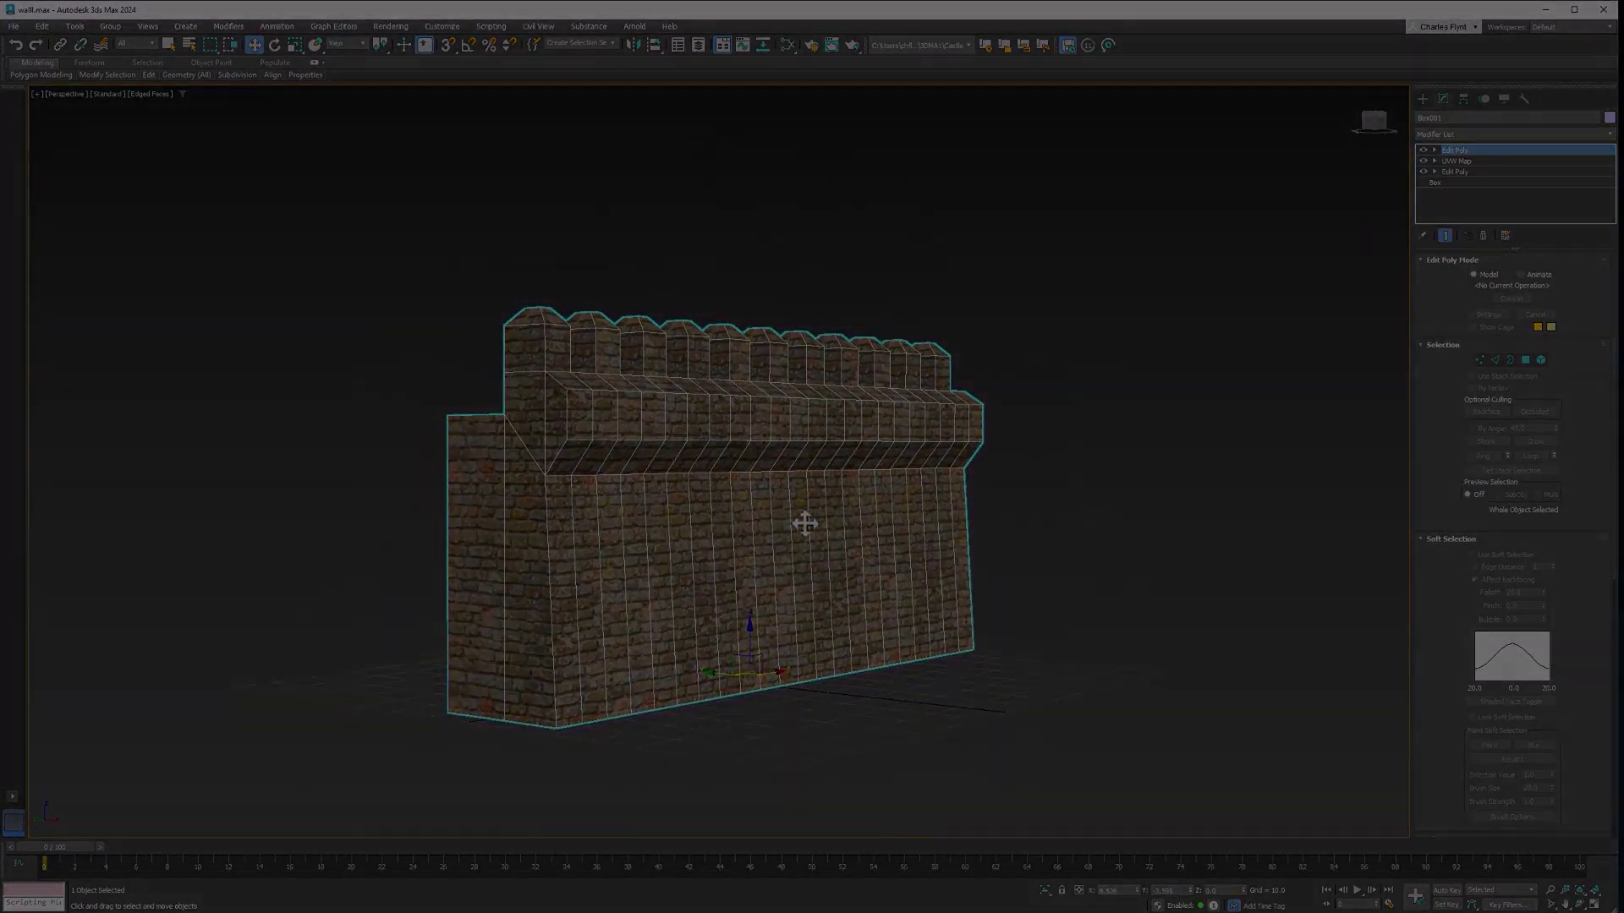